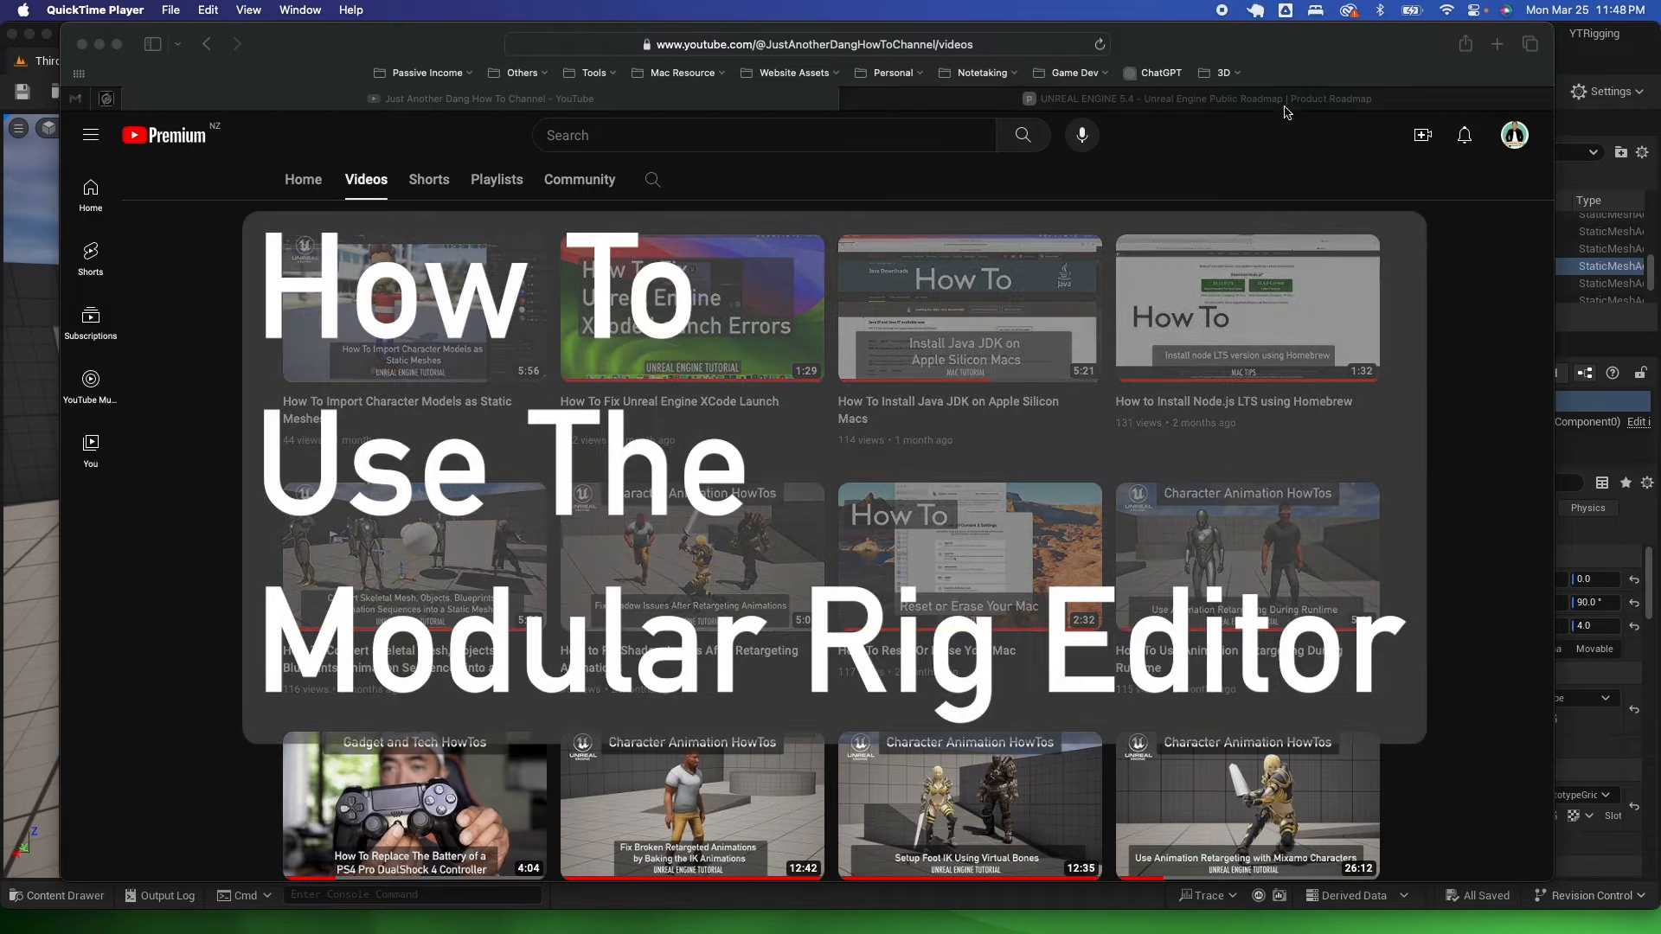
- Open the Modular Control Rig (Experimental) entry in the Unreal Engine 5.4 public roadmap and read its feature description
left_click(1283, 103)
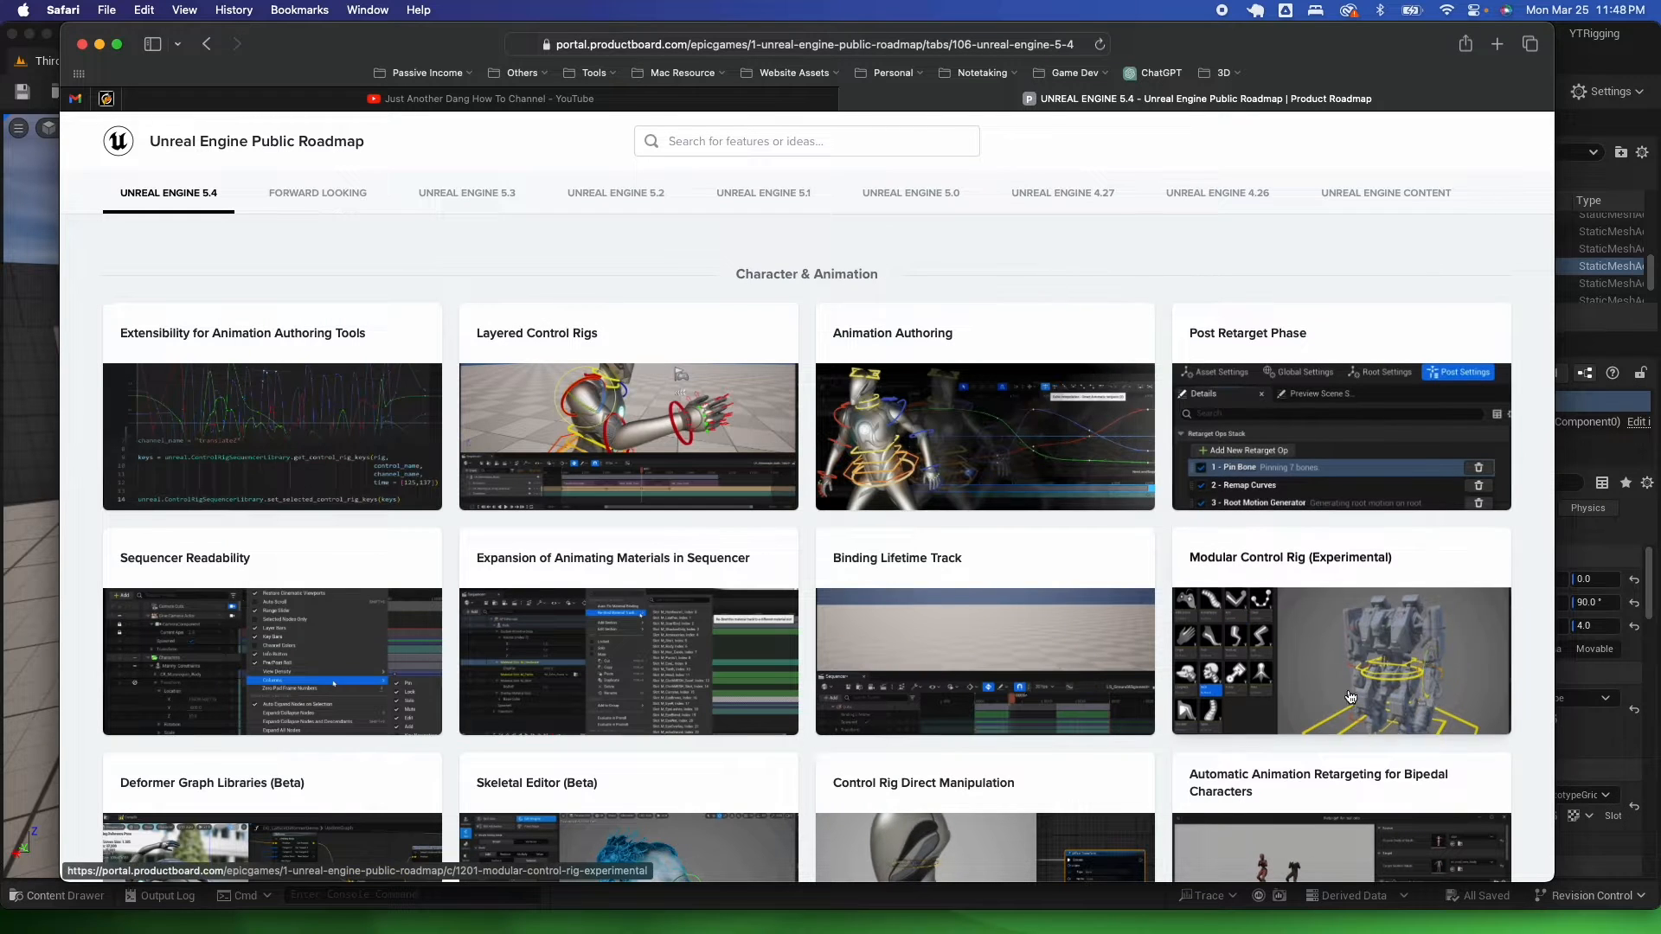
left_click(1334, 664)
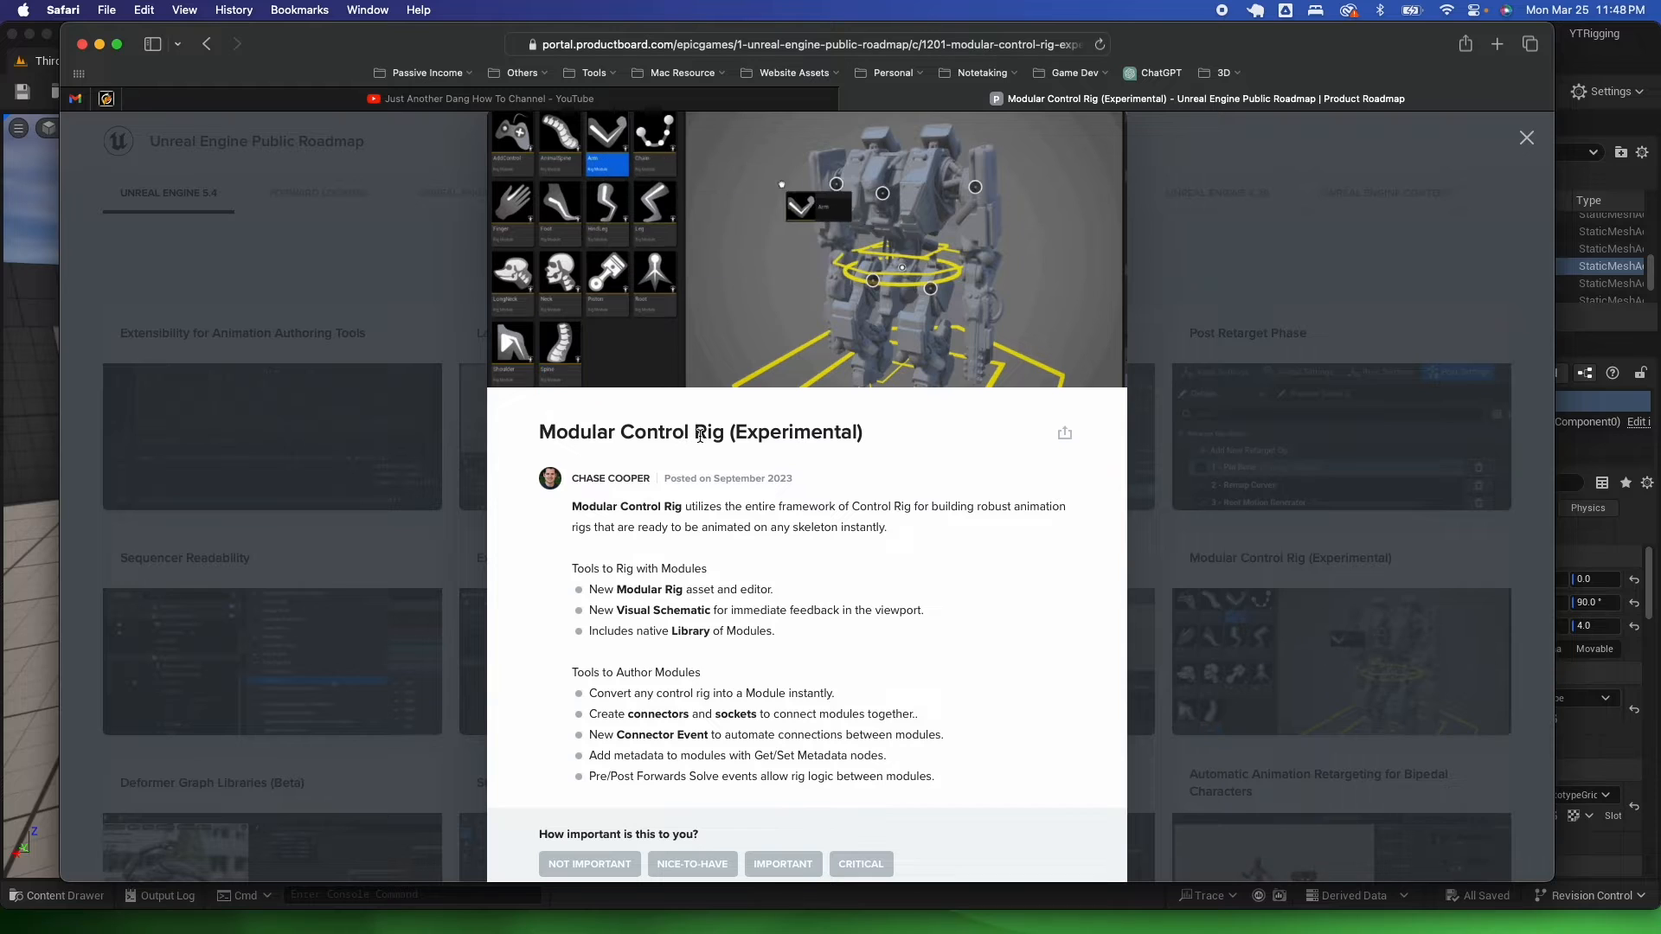
double_click(777, 432)
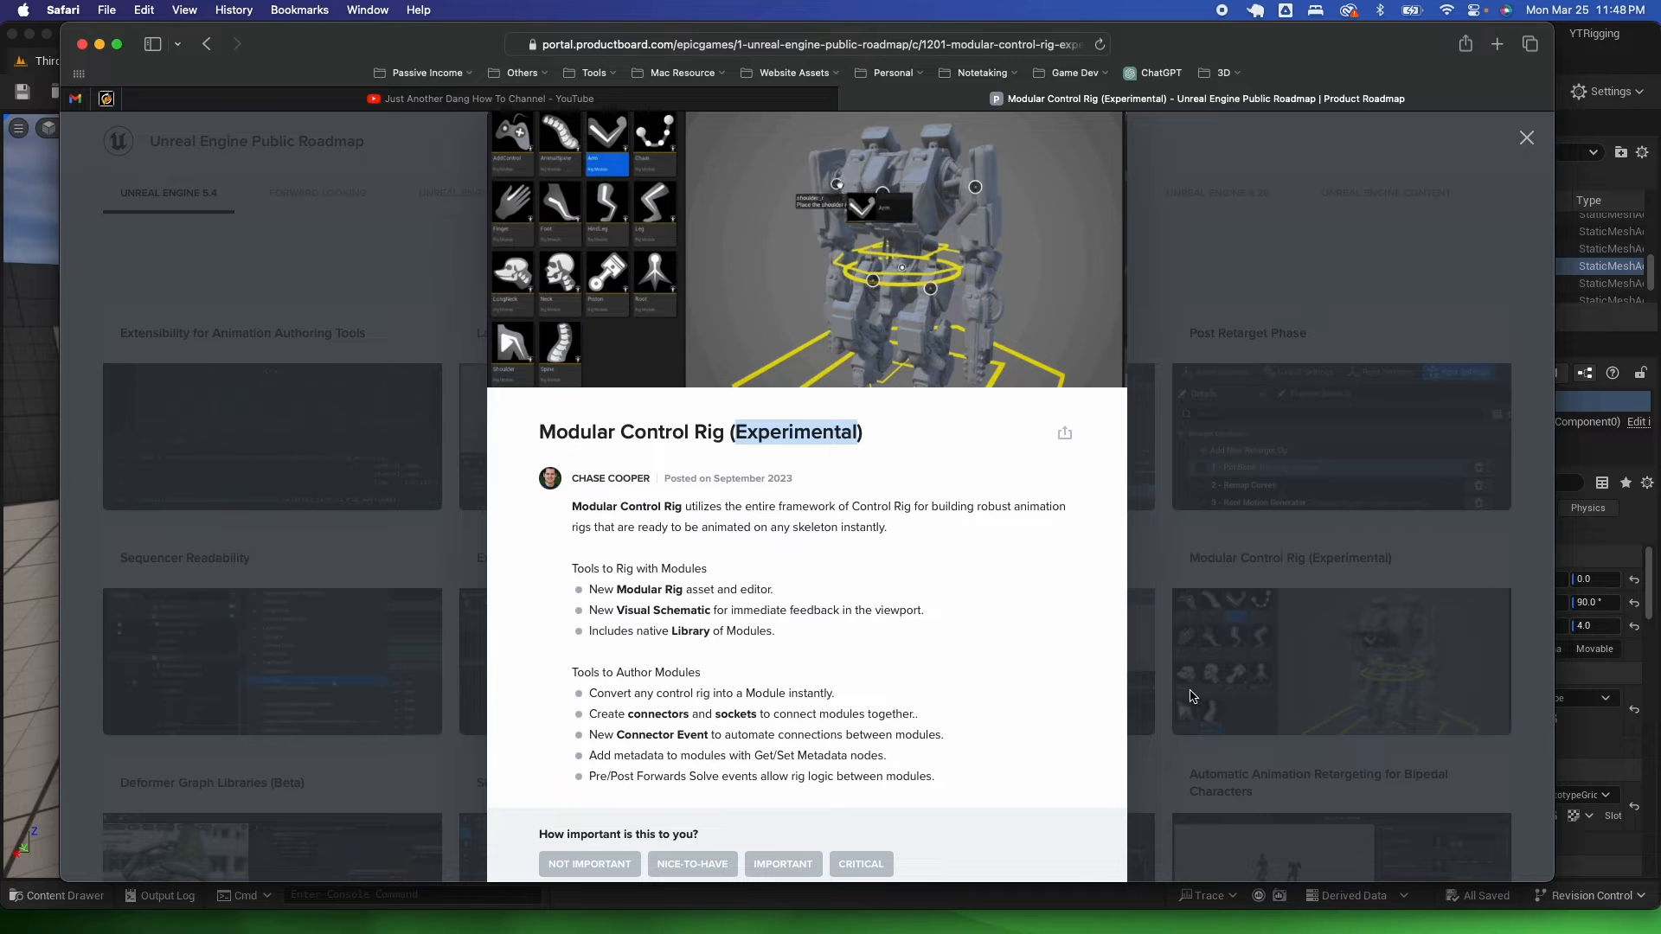
- Switch to Unreal Editor, create a Control Rig from the SKM_Manny_Simple skeletal mesh, and open it with a wider graph area
left_click(21, 557)
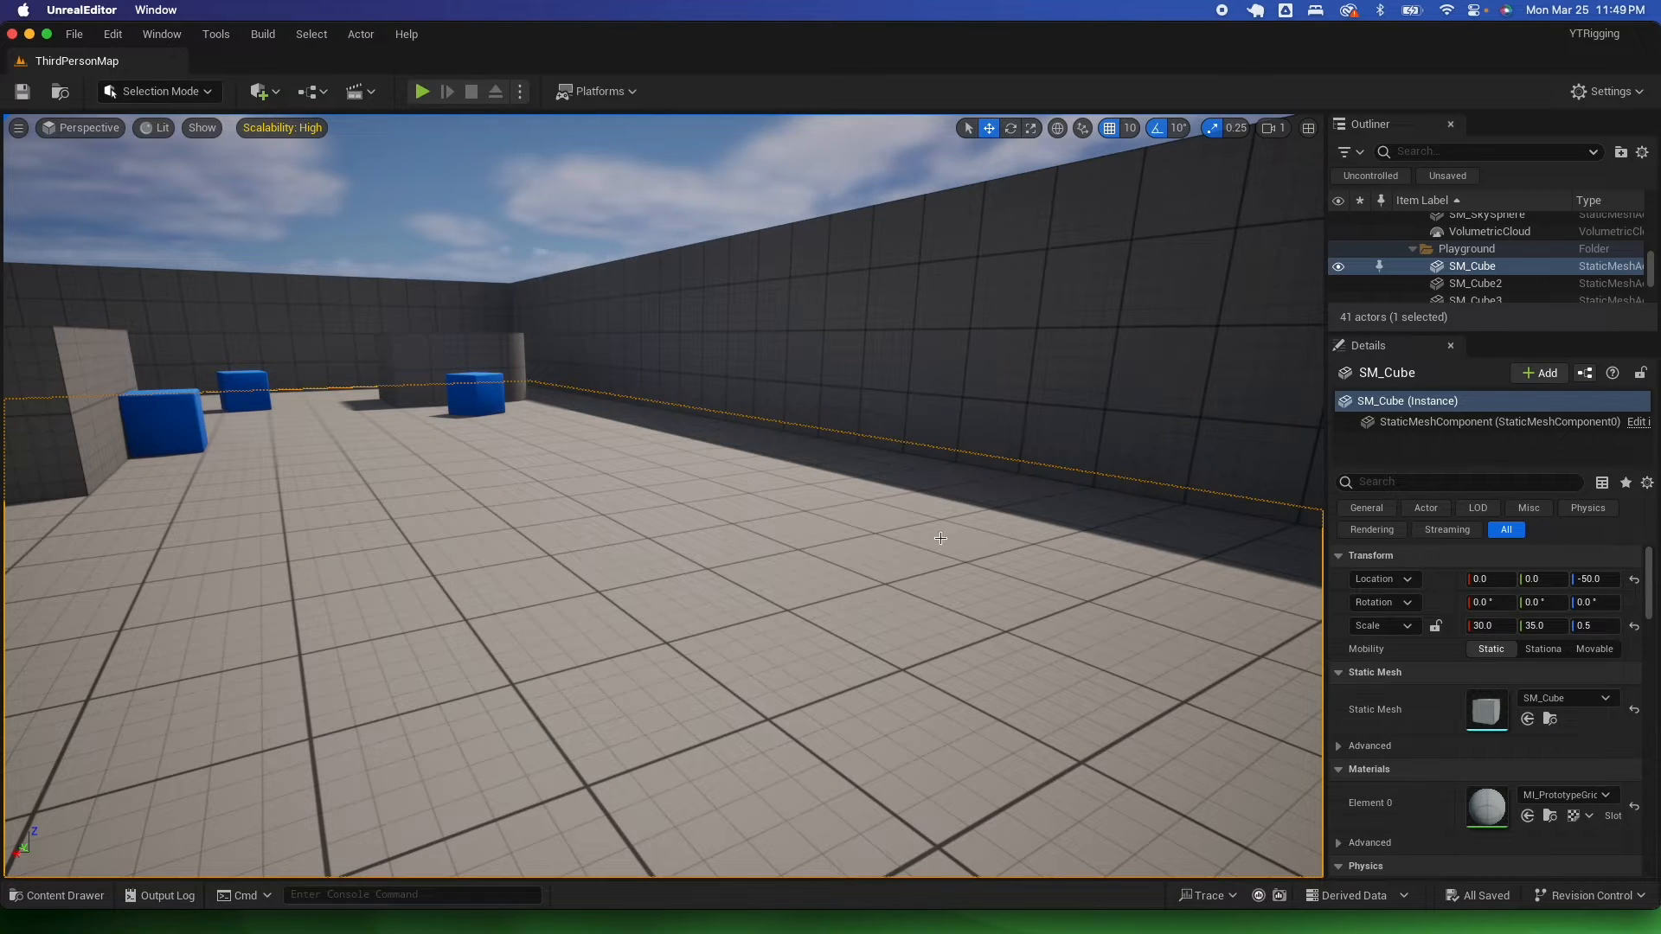
left_click(57, 895)
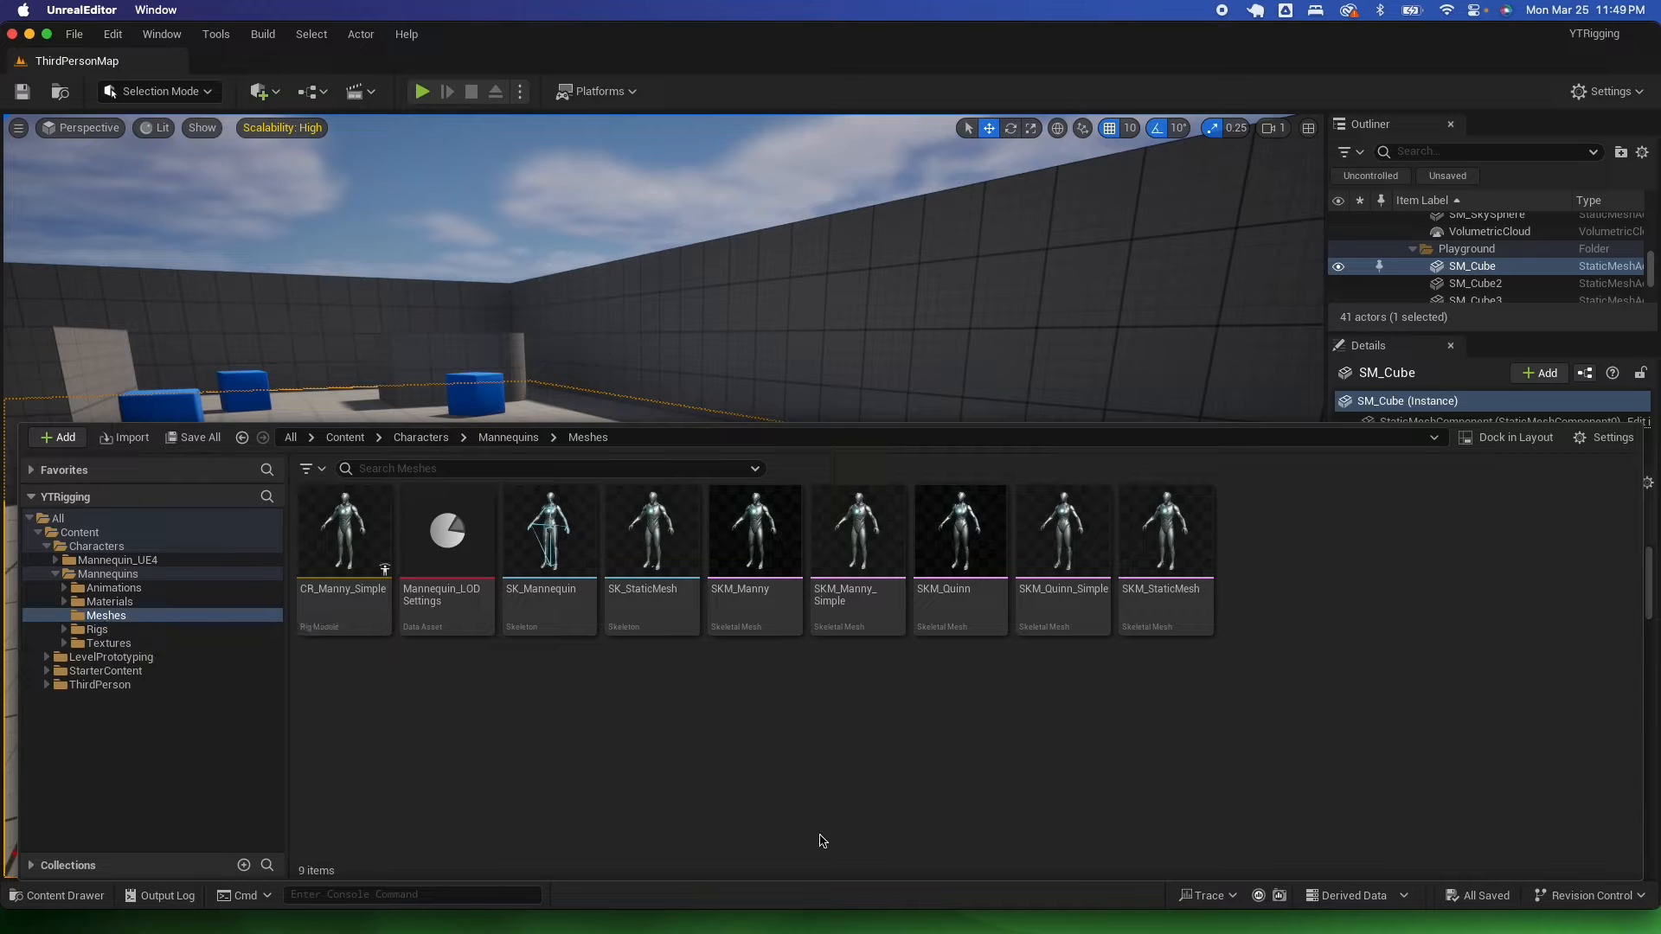
right_click(866, 547)
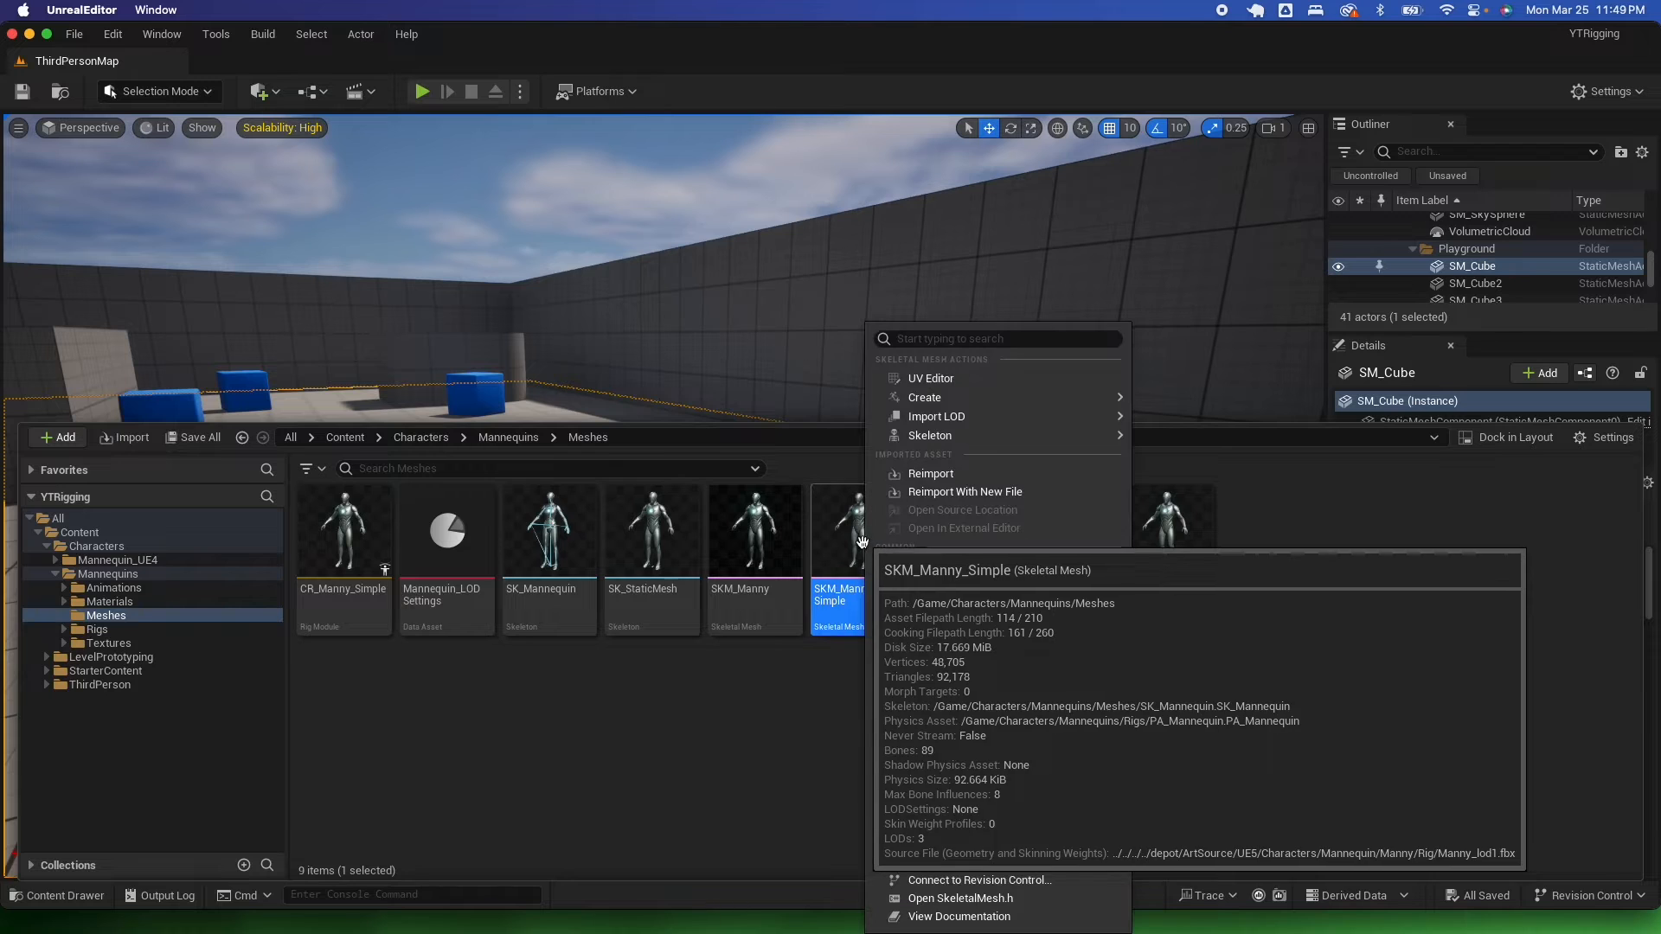
mouse_move(992, 407)
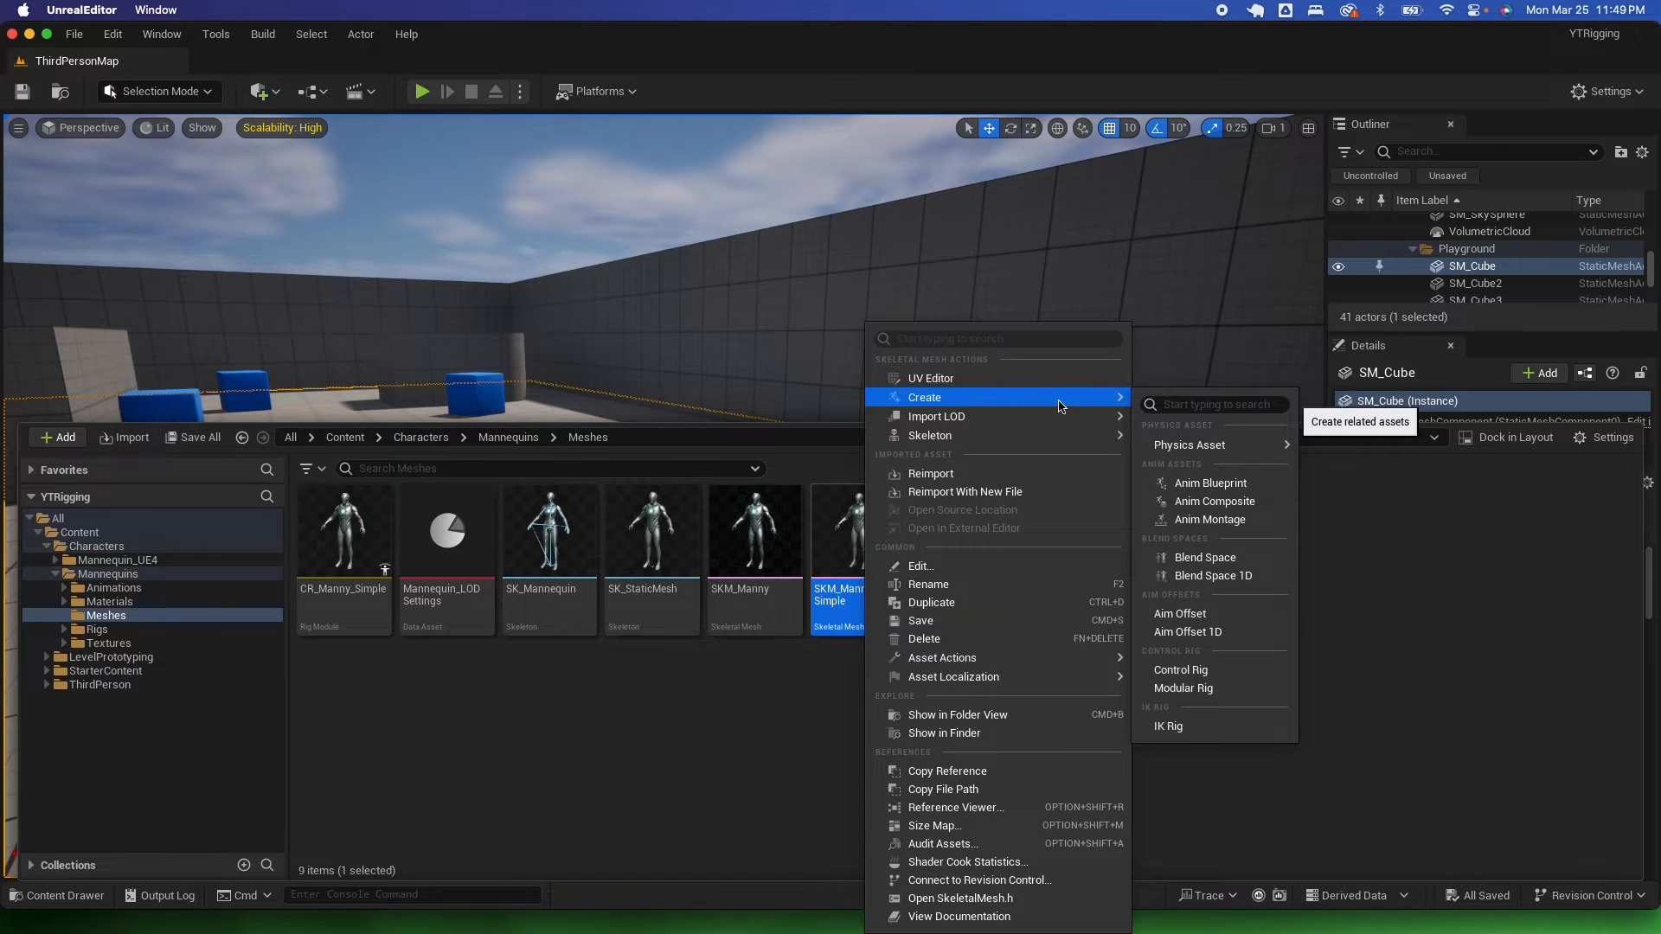
left_click(1190, 673)
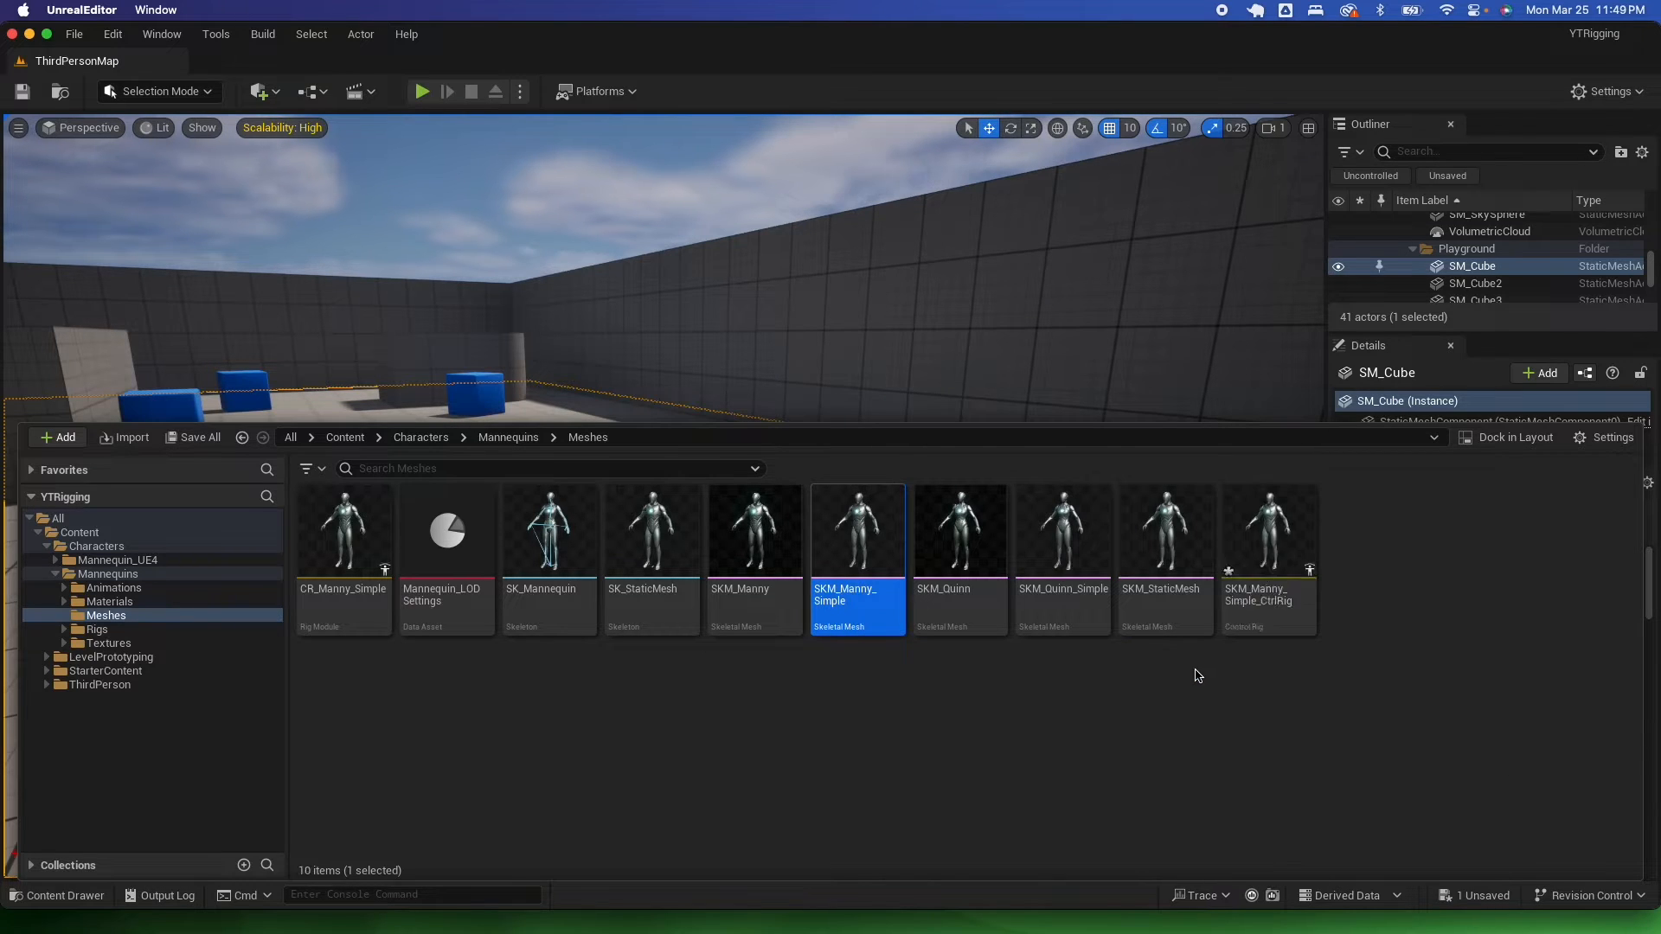
double_click(1278, 541)
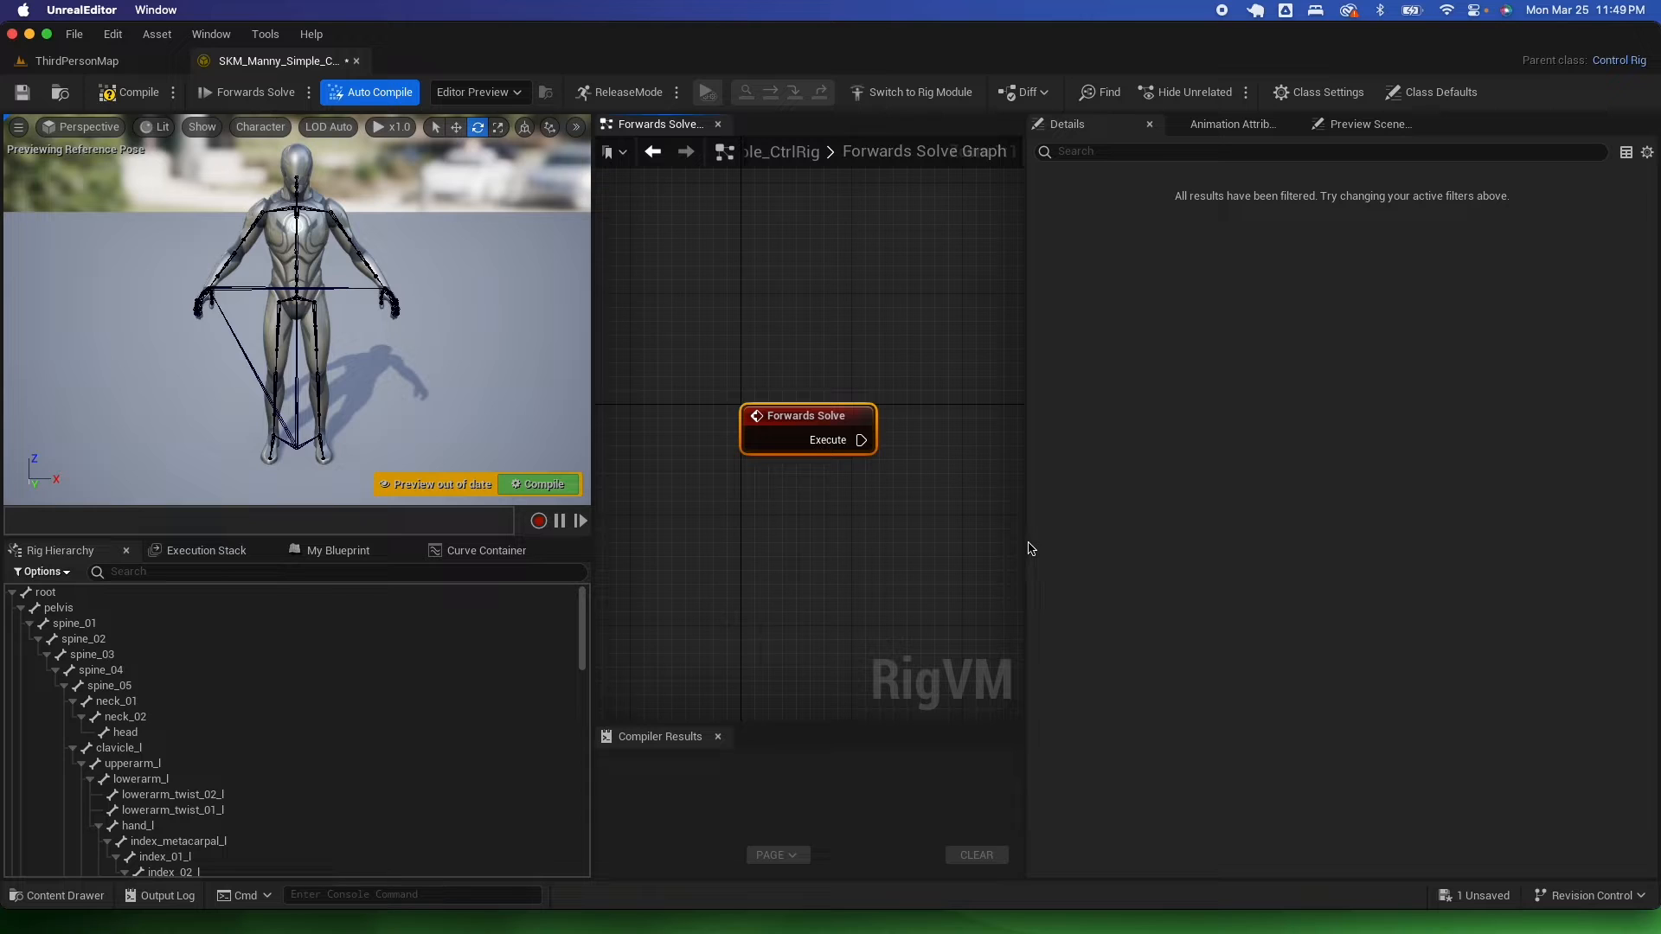
left_click_drag(1042, 540, 1185, 544)
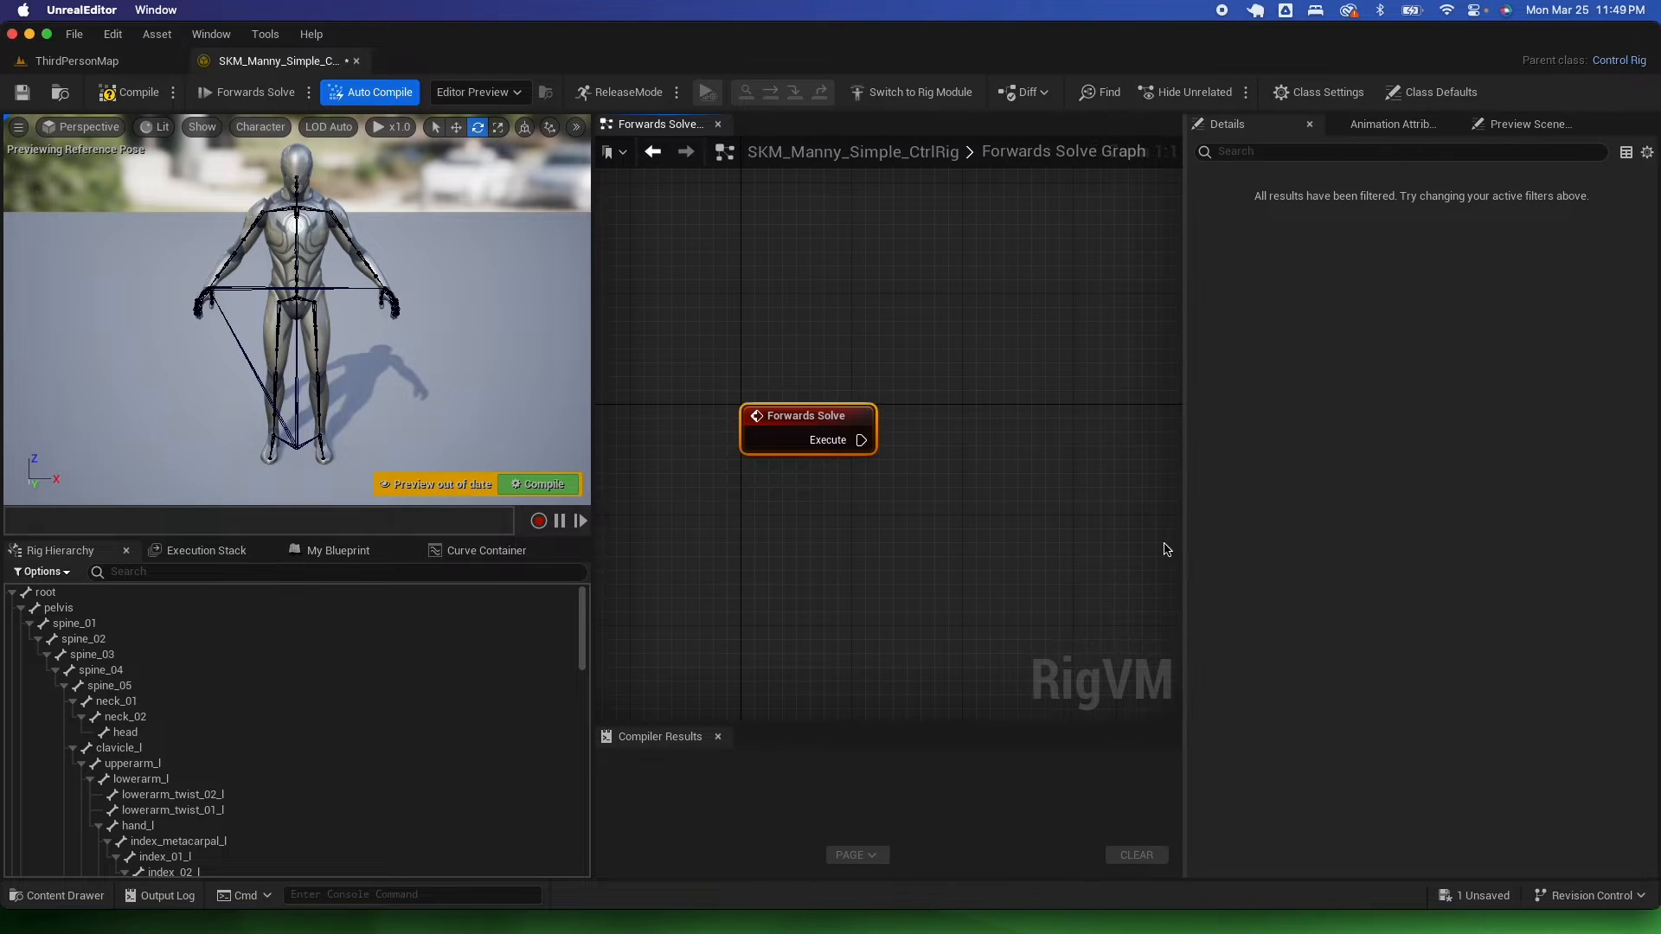
left_click(1027, 540)
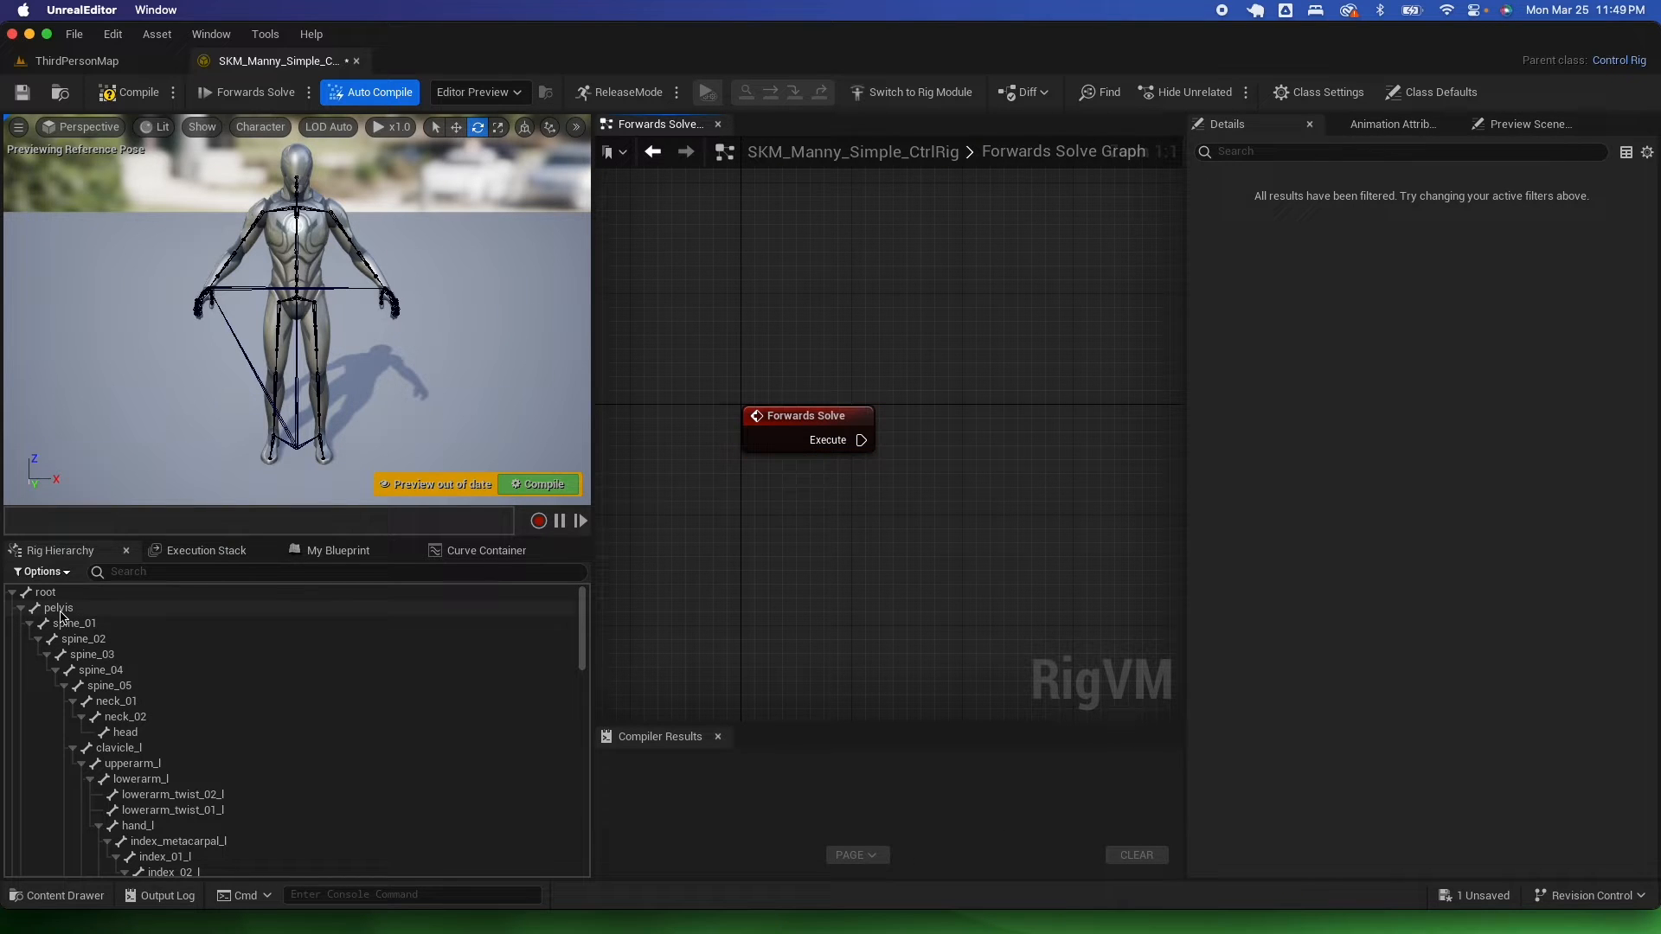
- Add a new control on the neck_01 bone and unparent it from the skeleton hierarchy
left_click(72, 621)
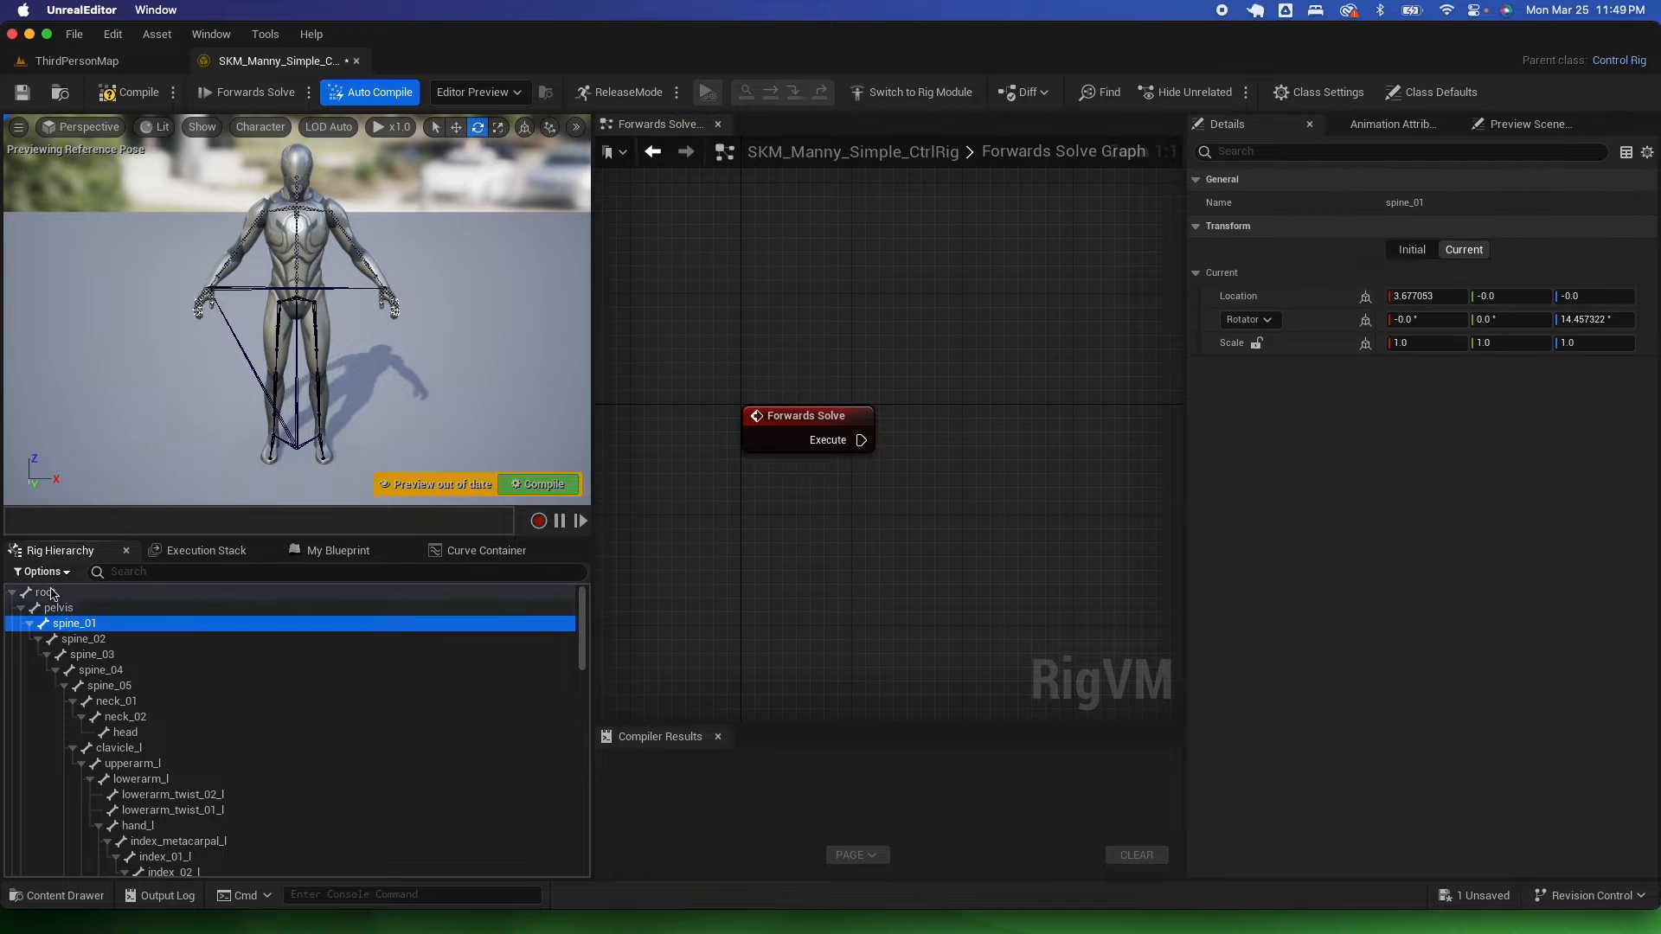
left_click(117, 702)
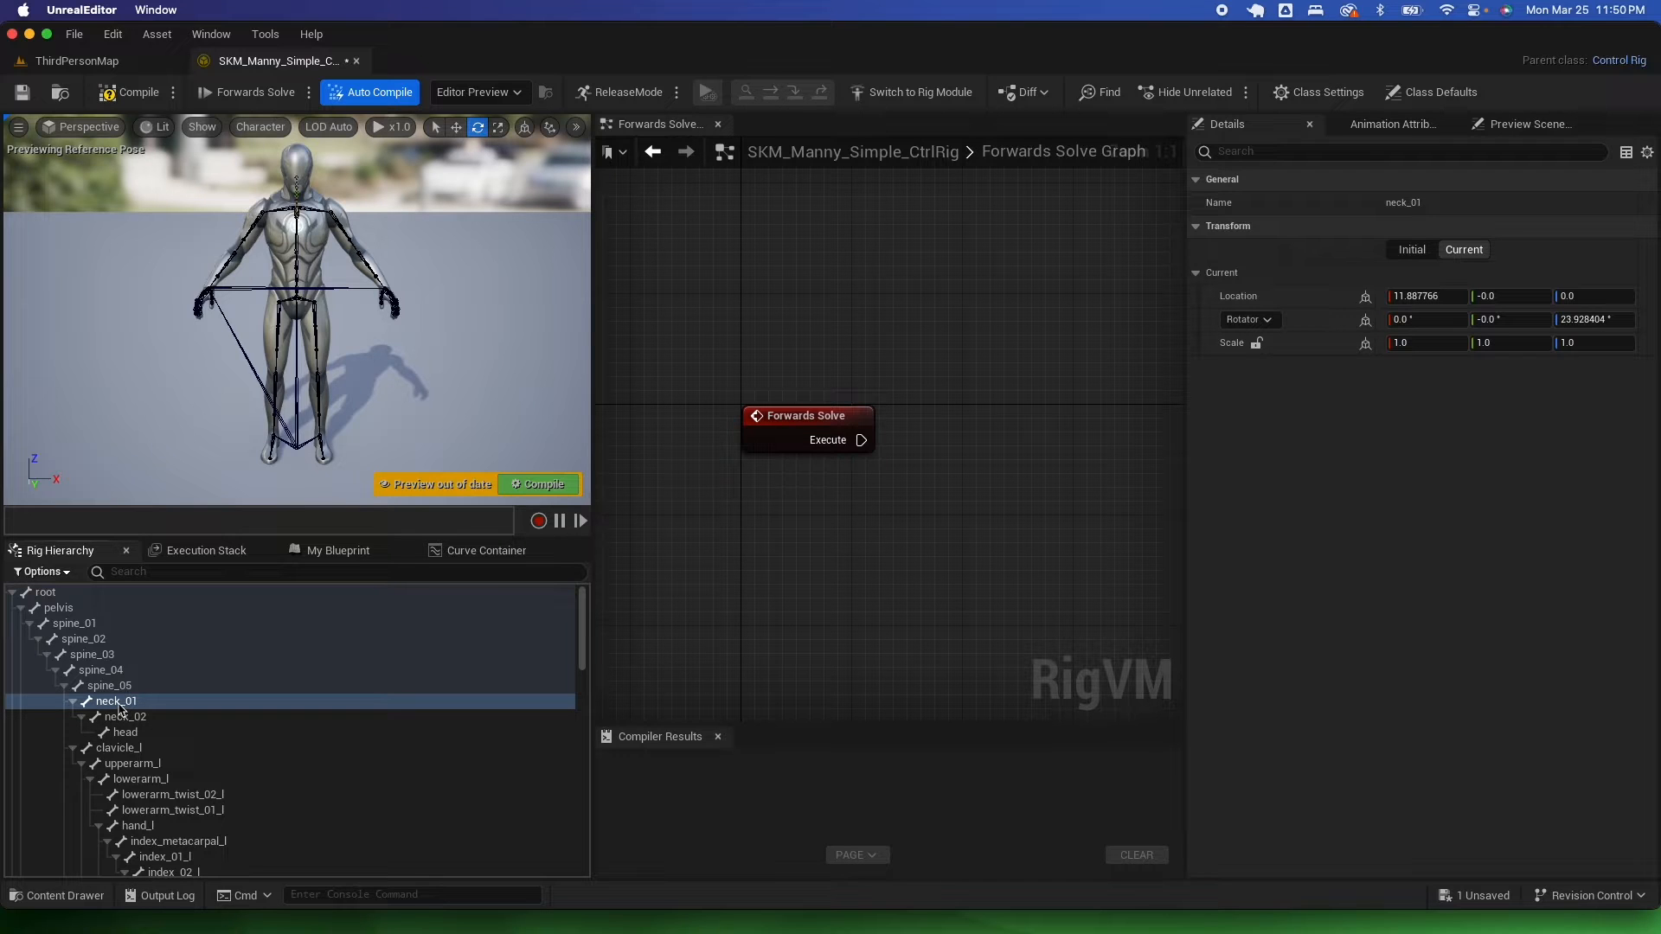
right_click(121, 706)
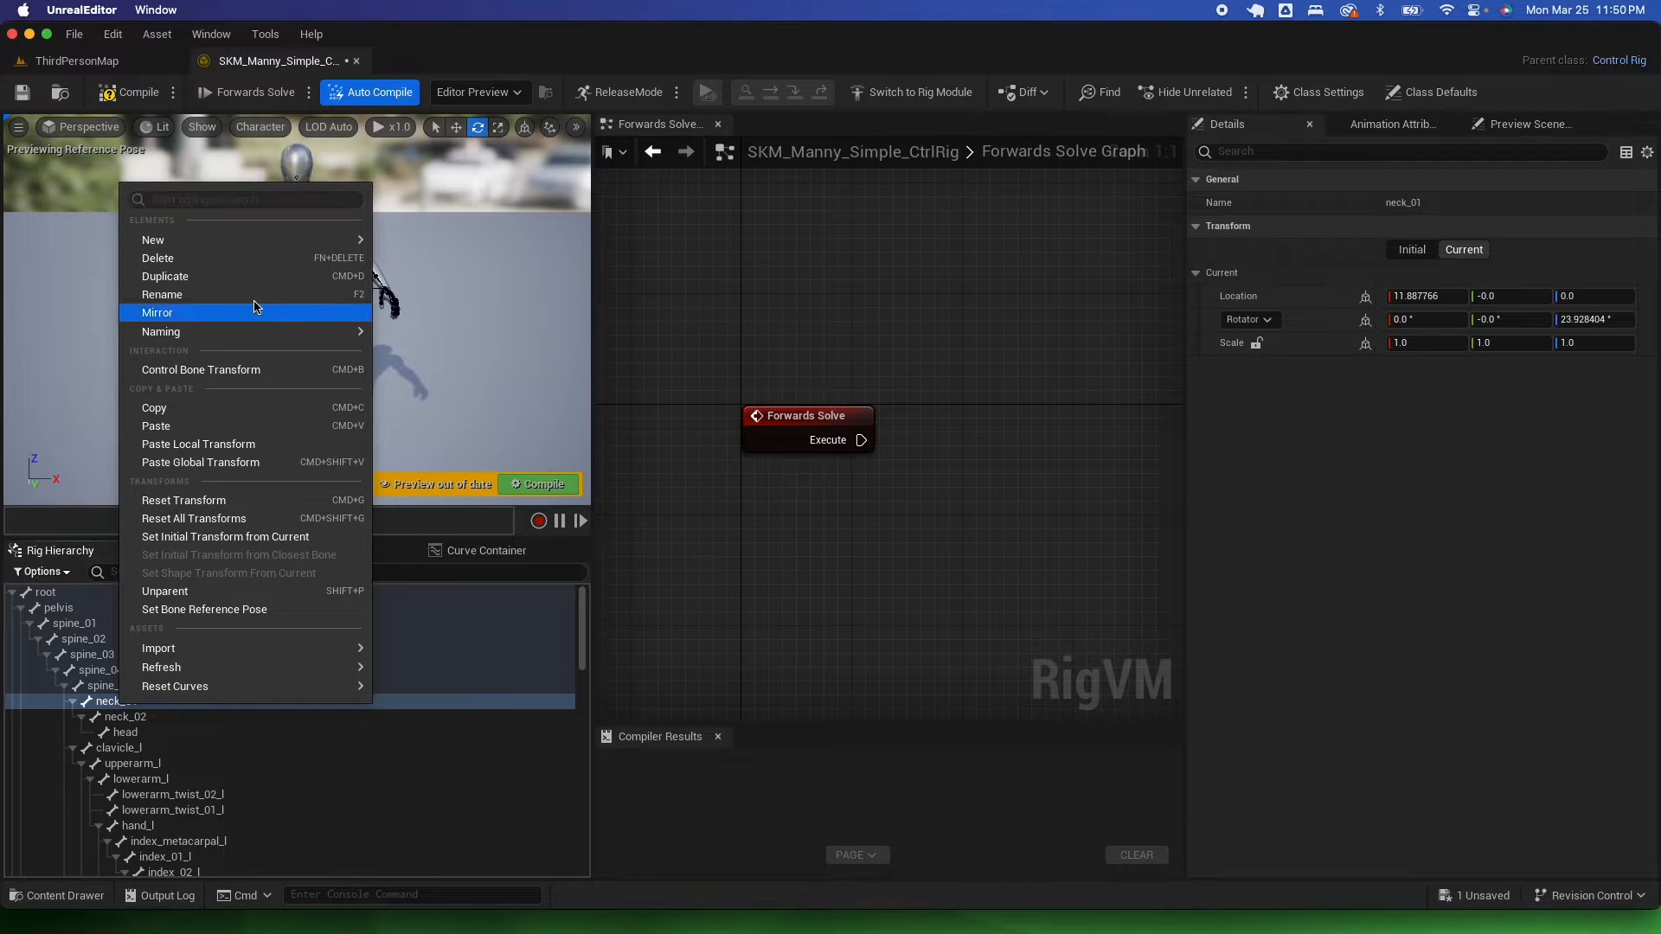
mouse_move(220, 239)
left_click(420, 266)
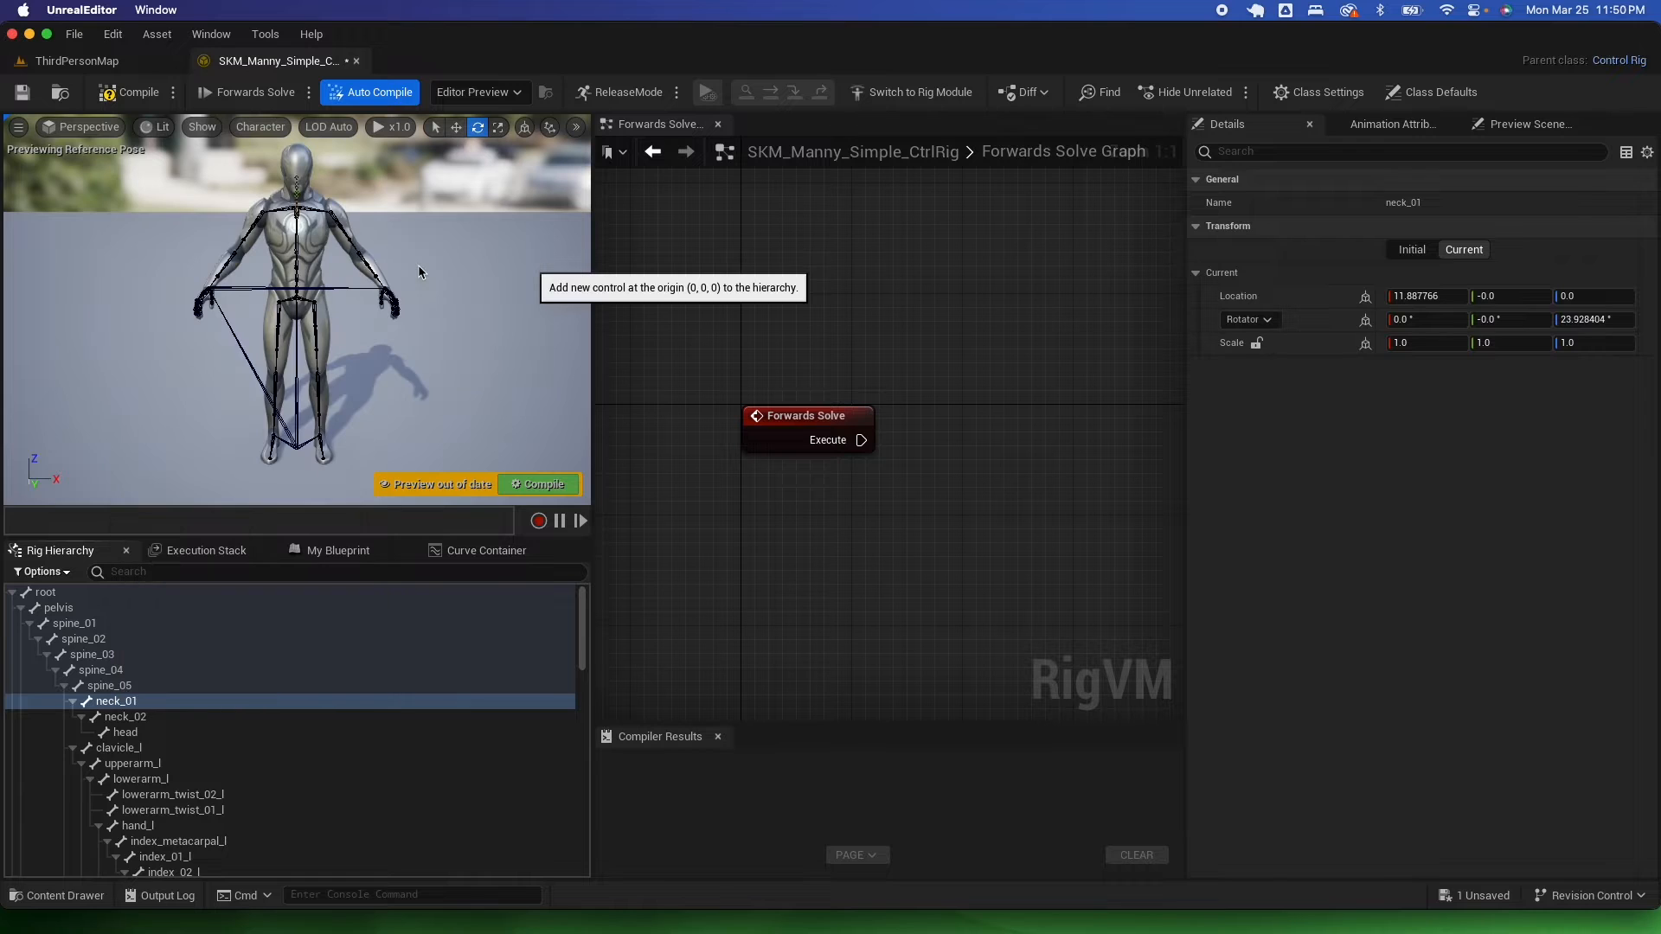
left_click(151, 751)
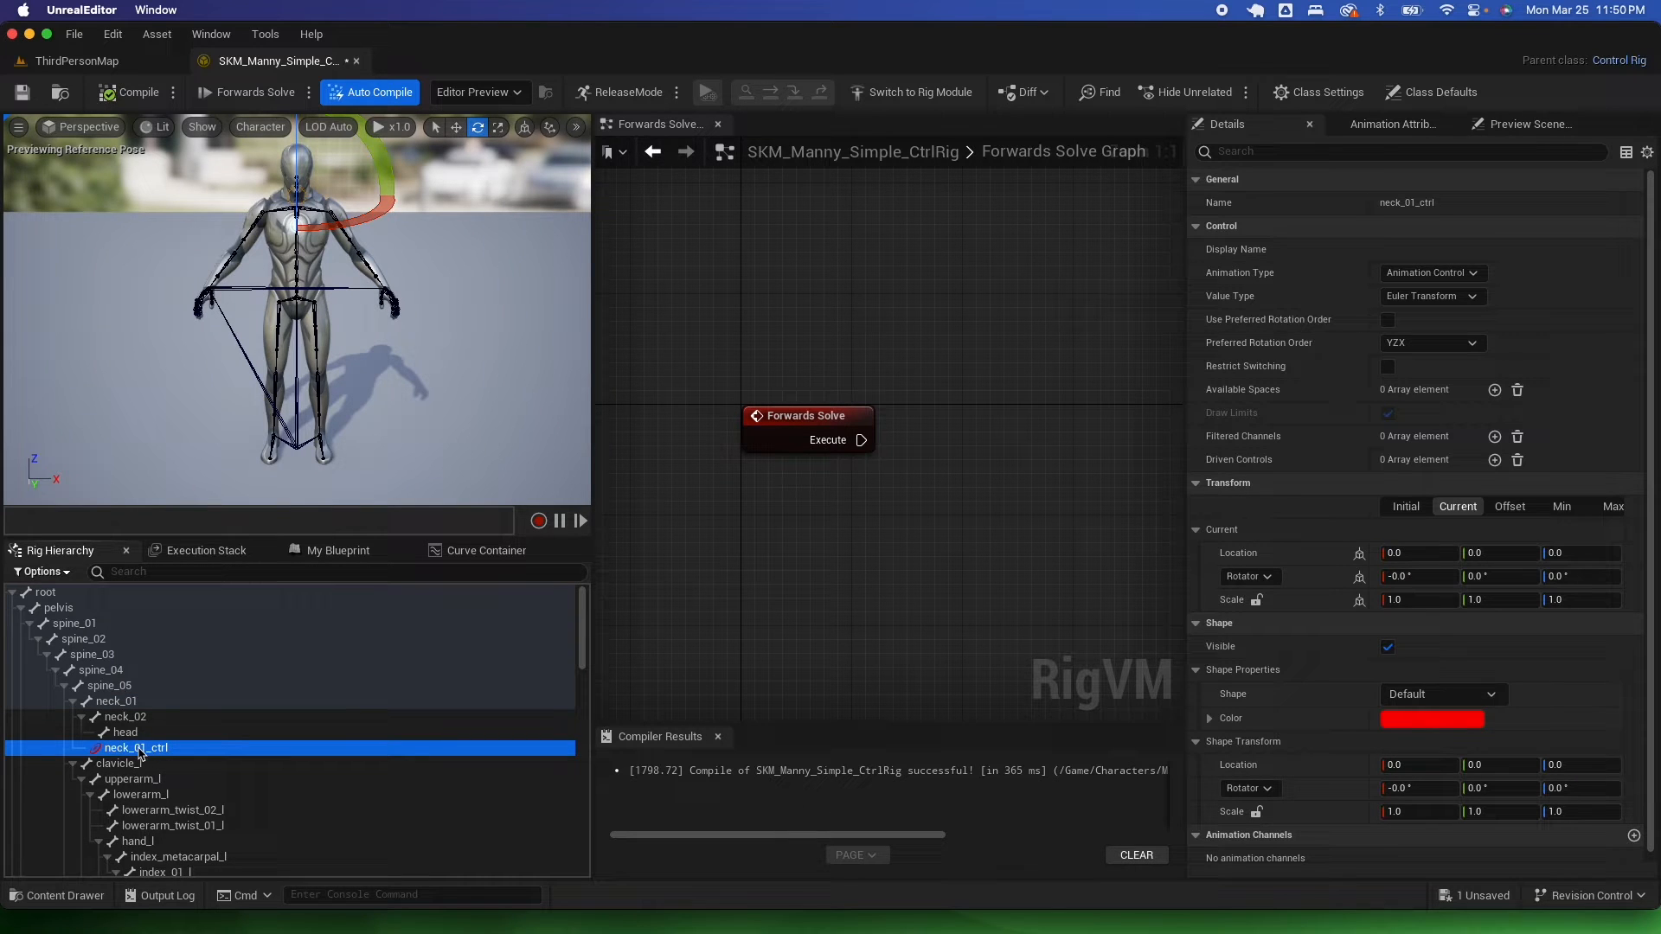
key("shift+p")
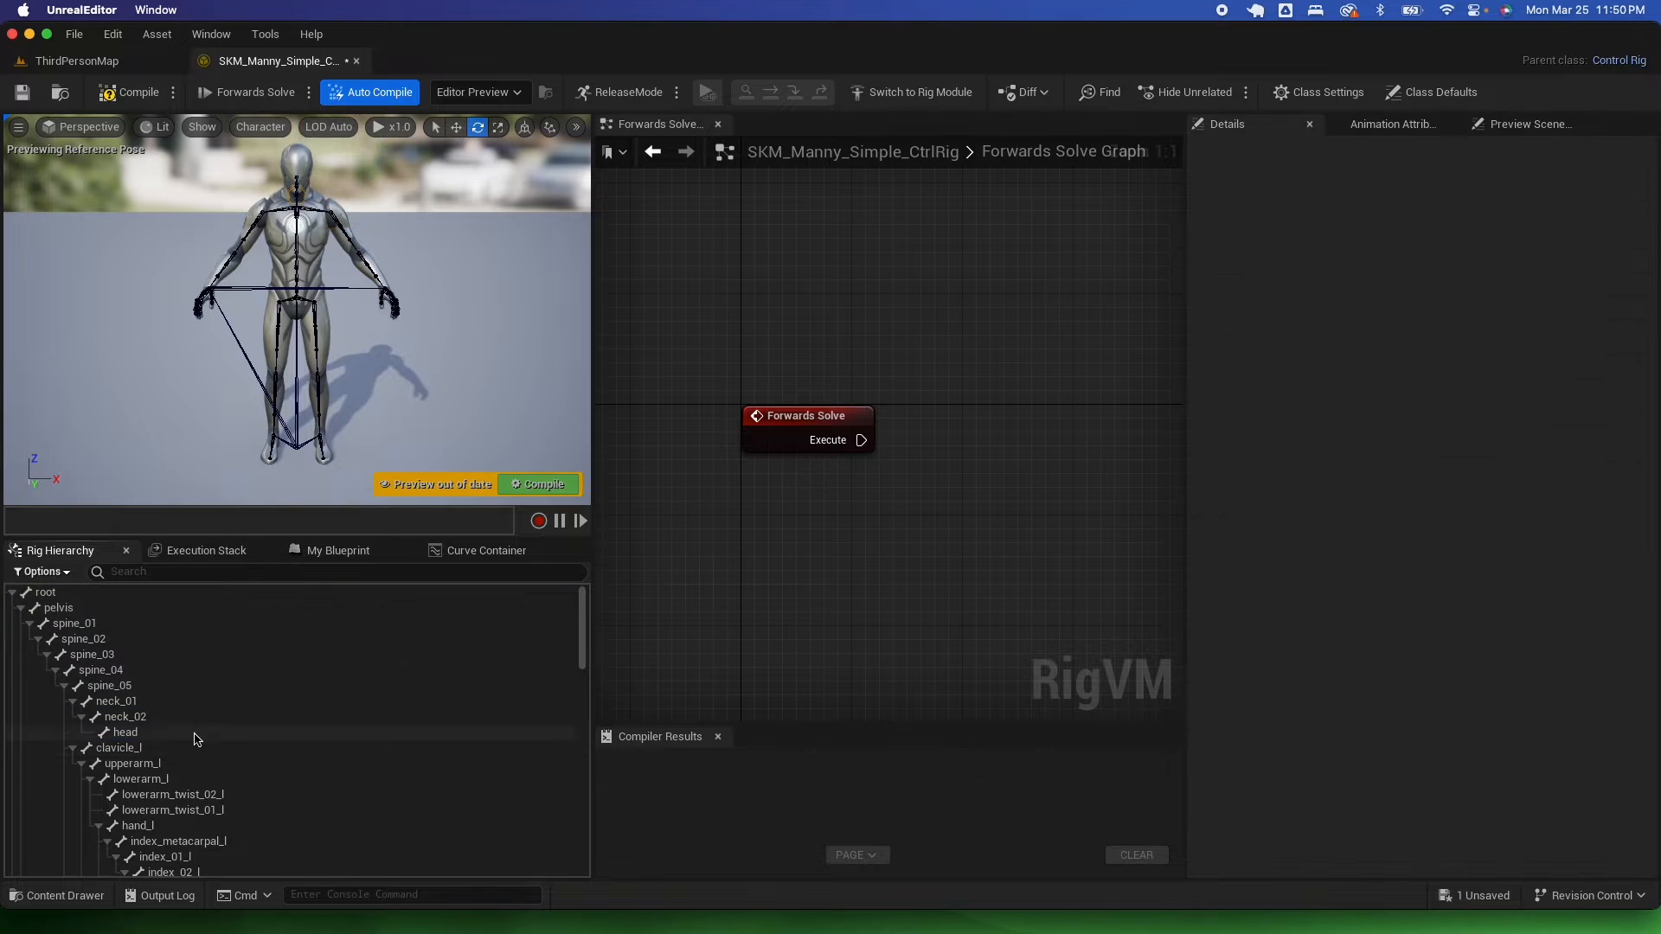
- Change the shape of the neck_01_ctrl control to Circle_Thick
scroll(196, 739, "down", 10)
left_click(69, 855)
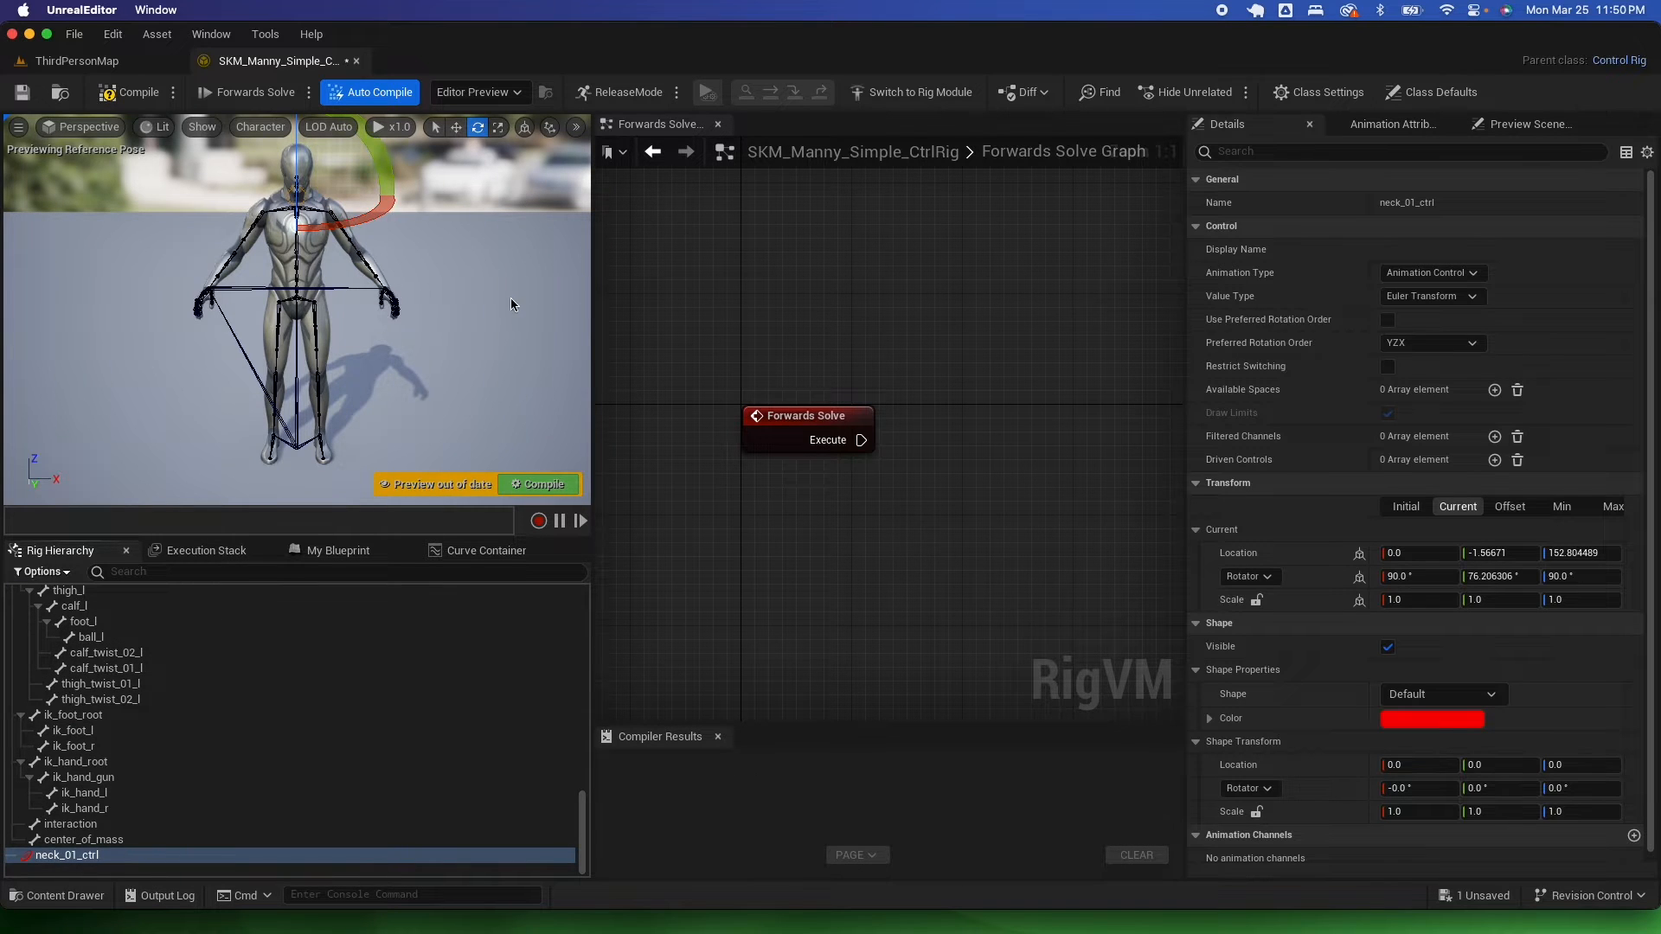
scroll(511, 304, "up", 5)
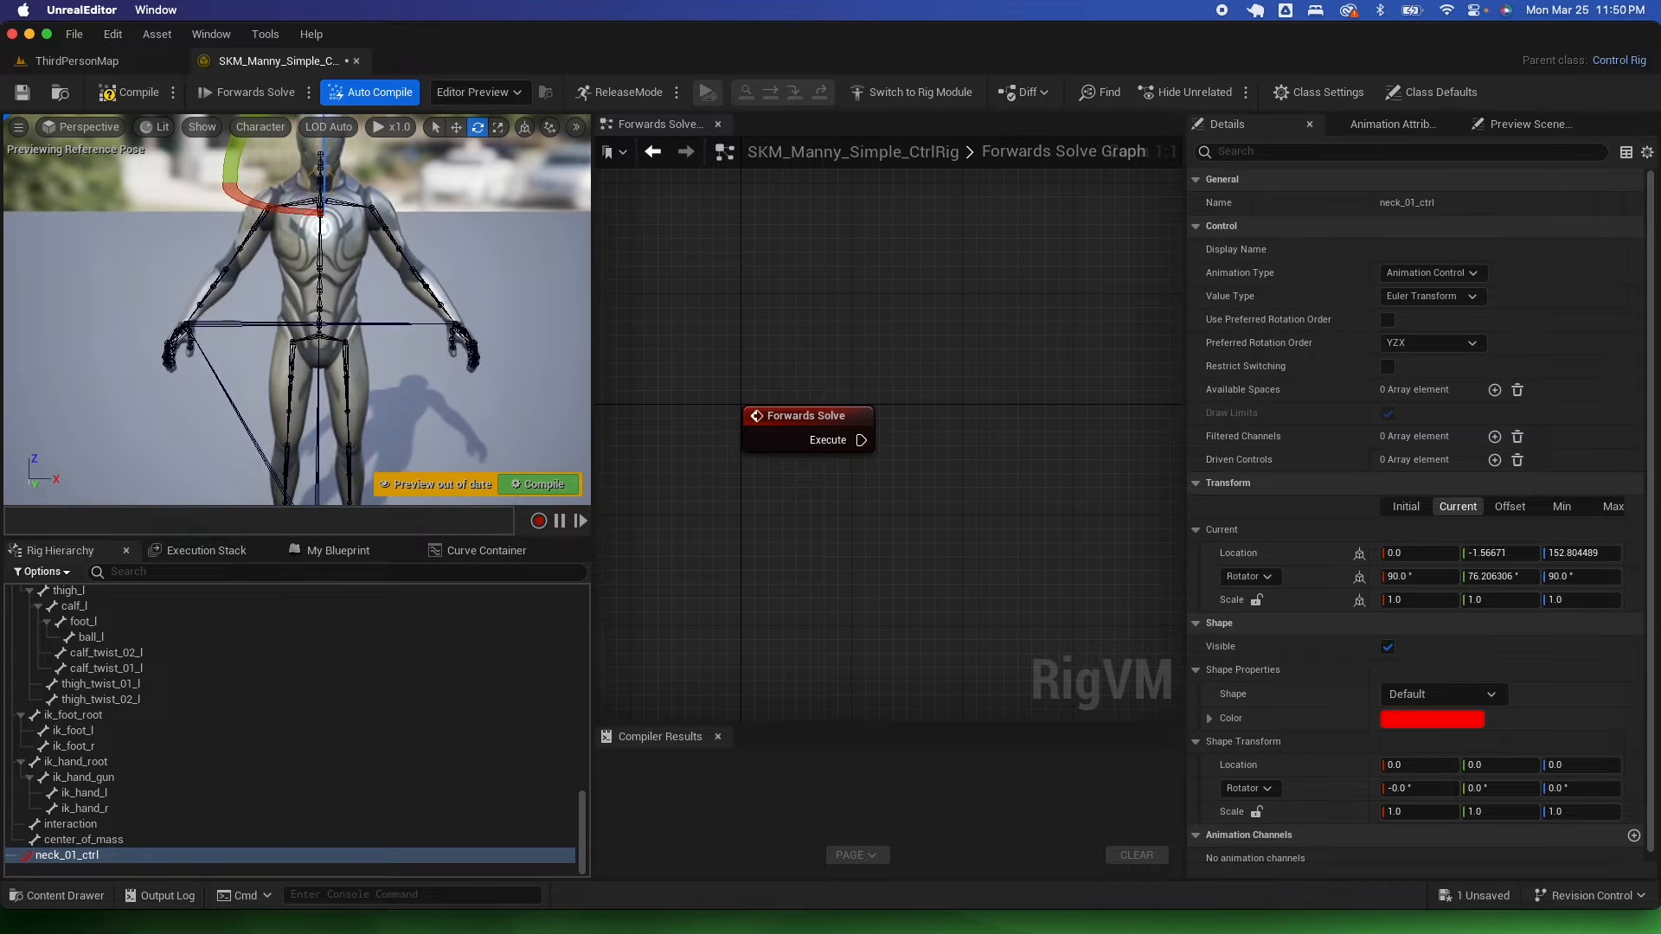
scroll(506, 467, "up", 5)
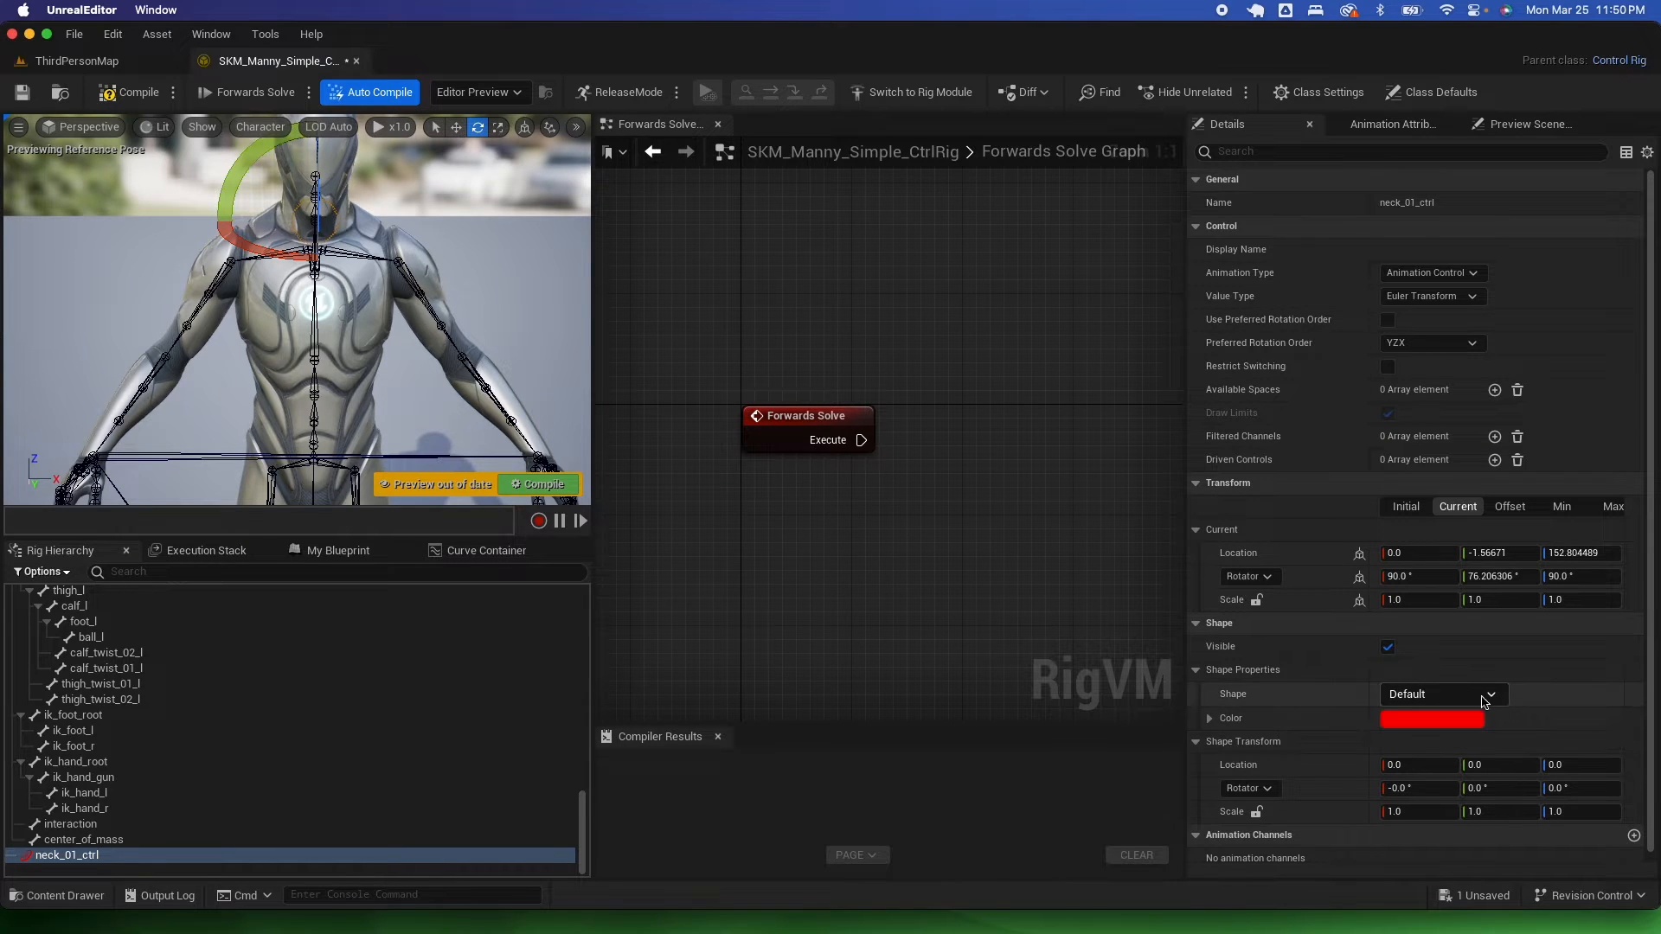
left_click(1458, 698)
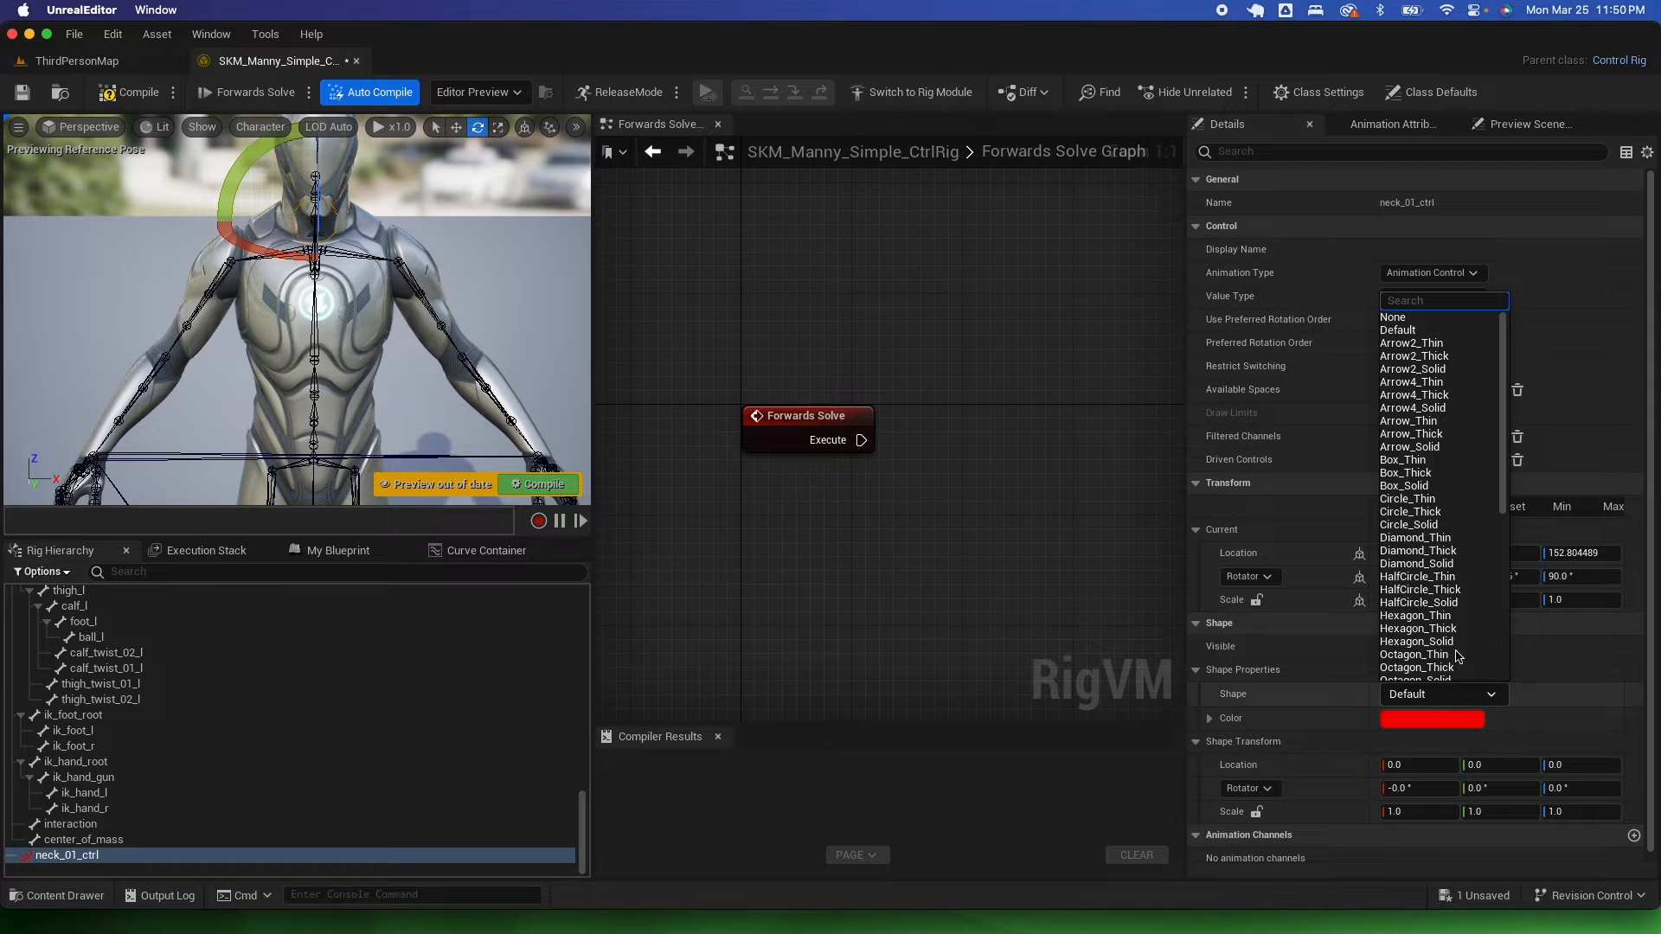
left_click(1436, 512)
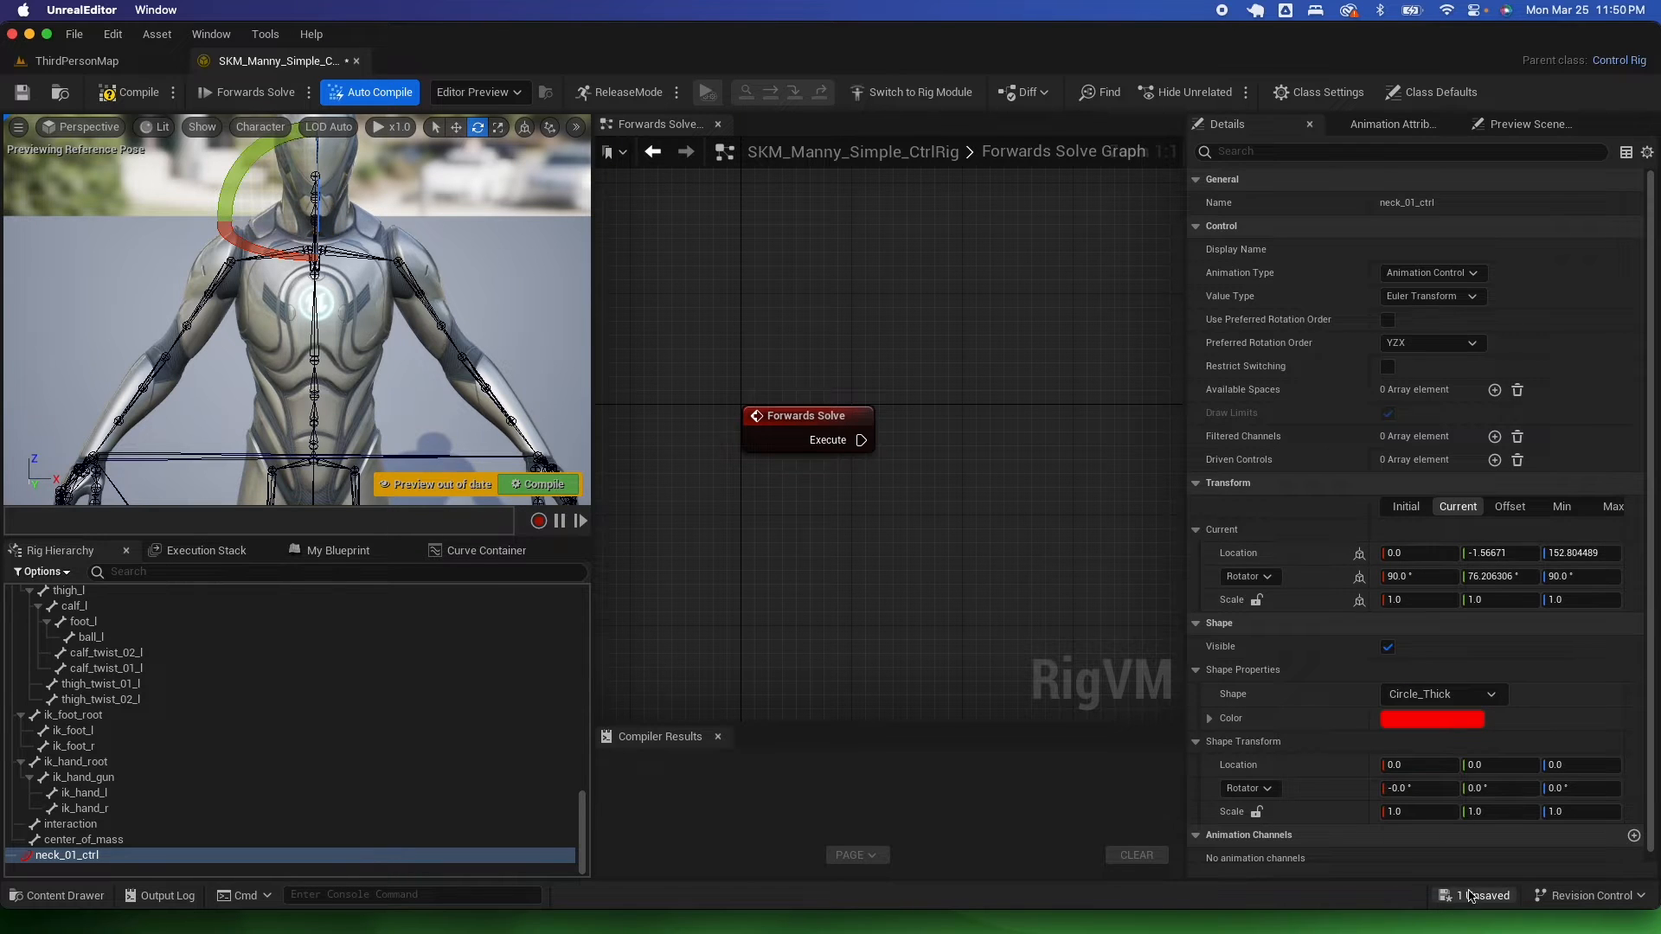
- Scale the neck control's shape uniformly to 3.0 and set its shape rotation to 90° on Y
left_click(1256, 812)
left_click(1406, 811)
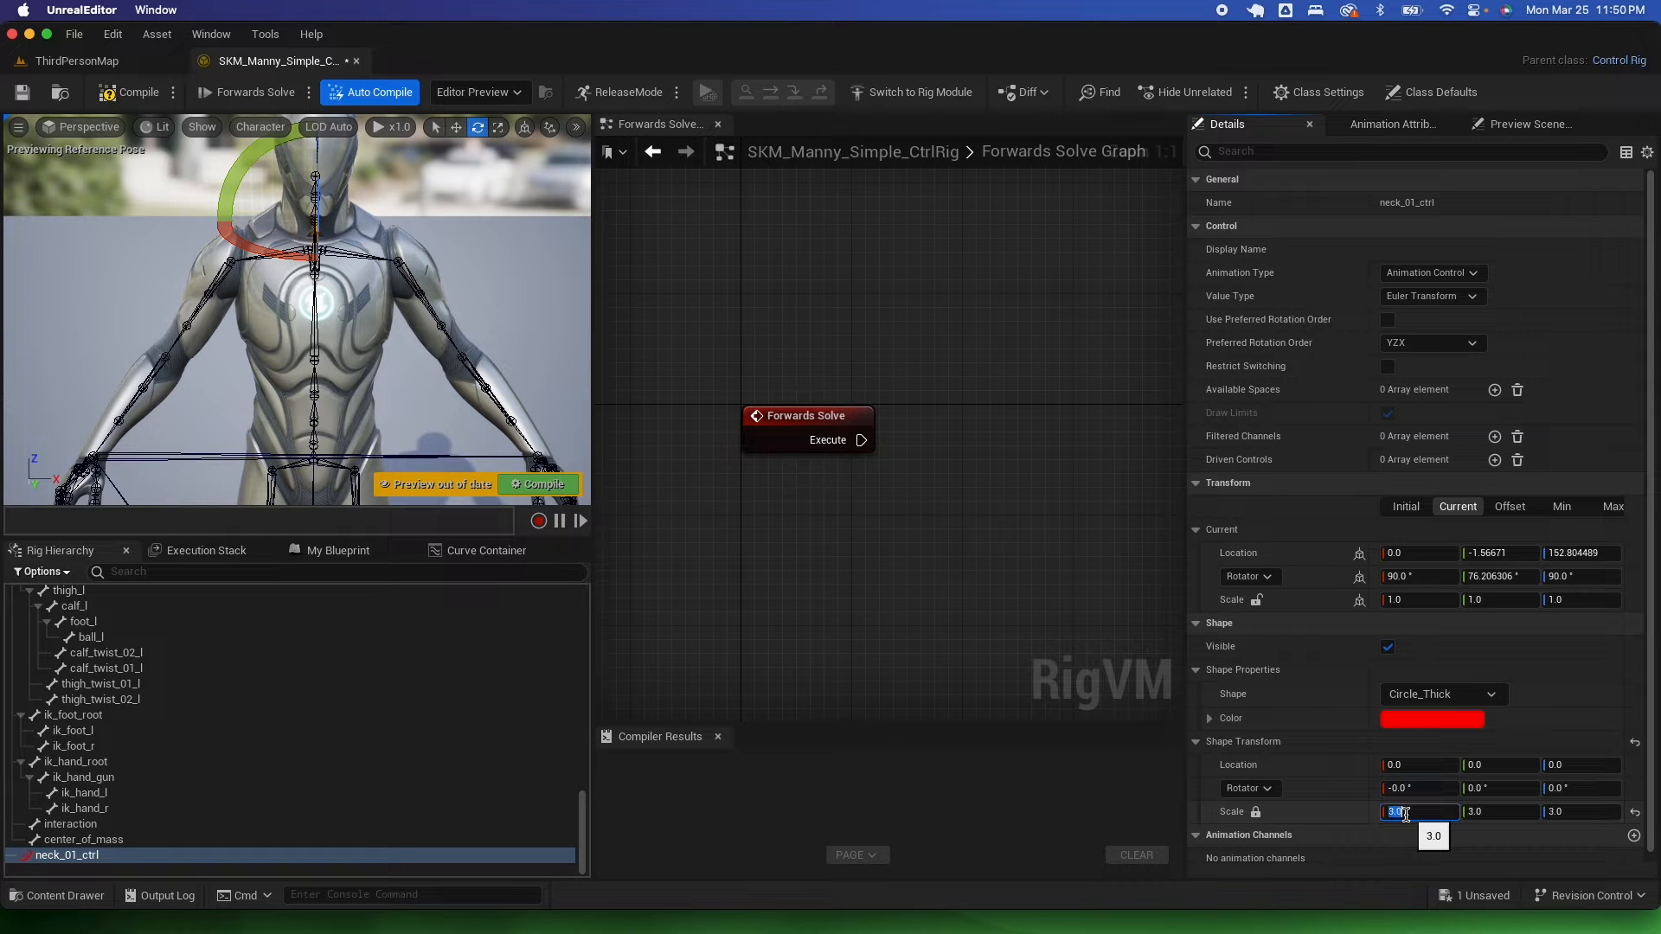
left_click(1509, 789)
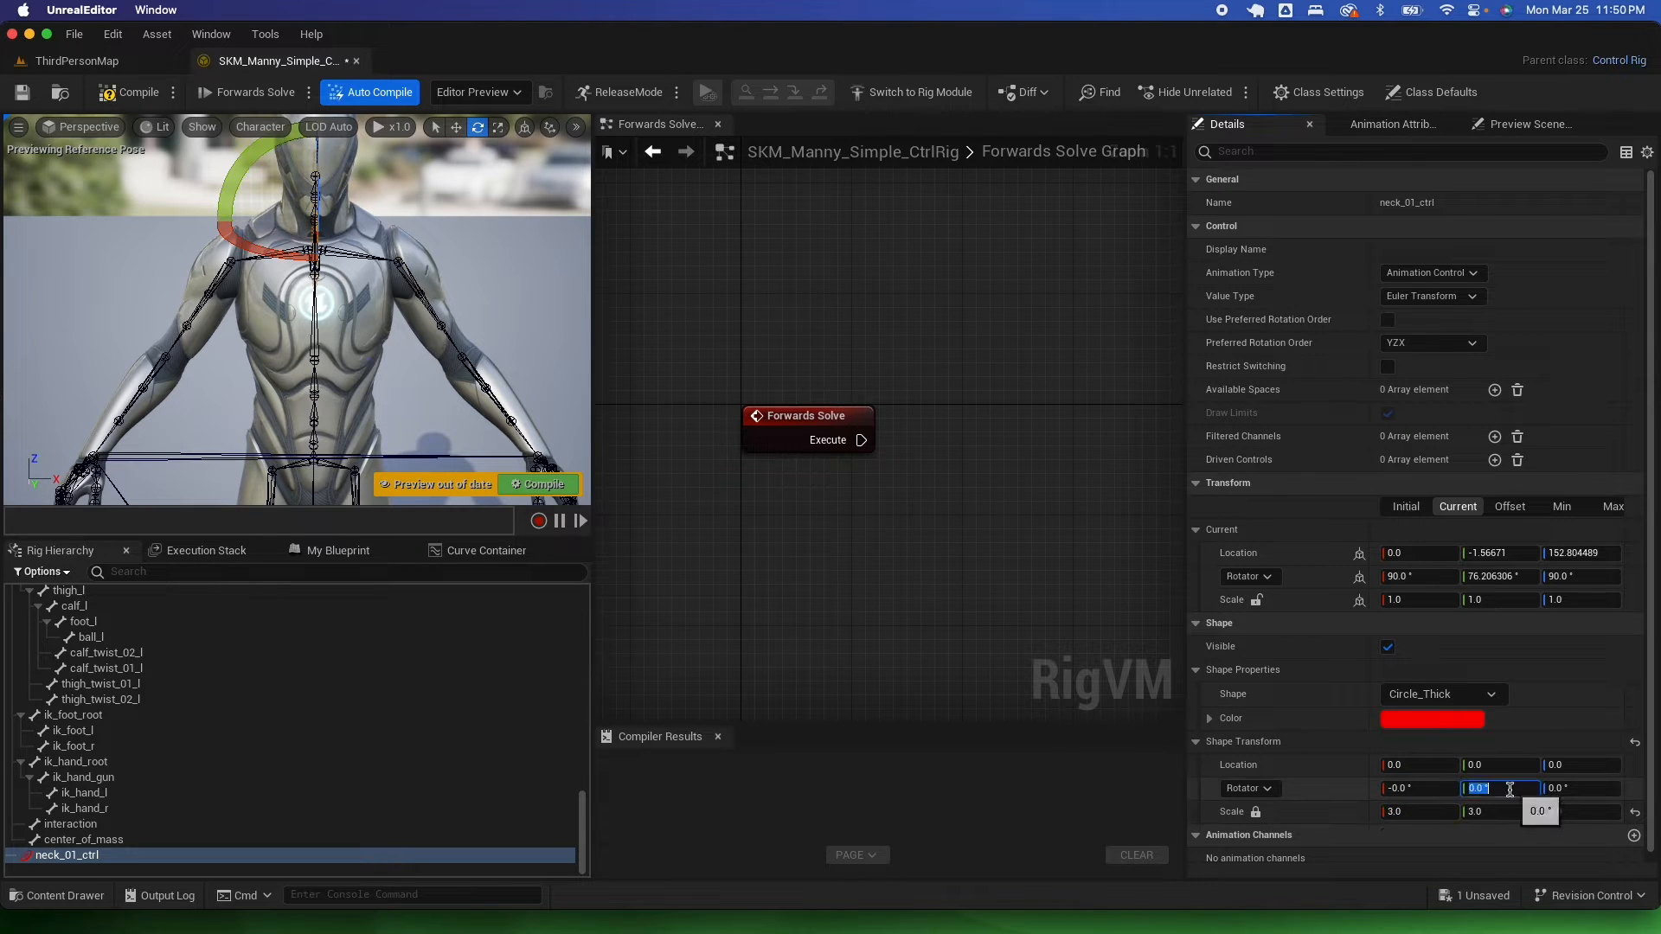
key("Return")
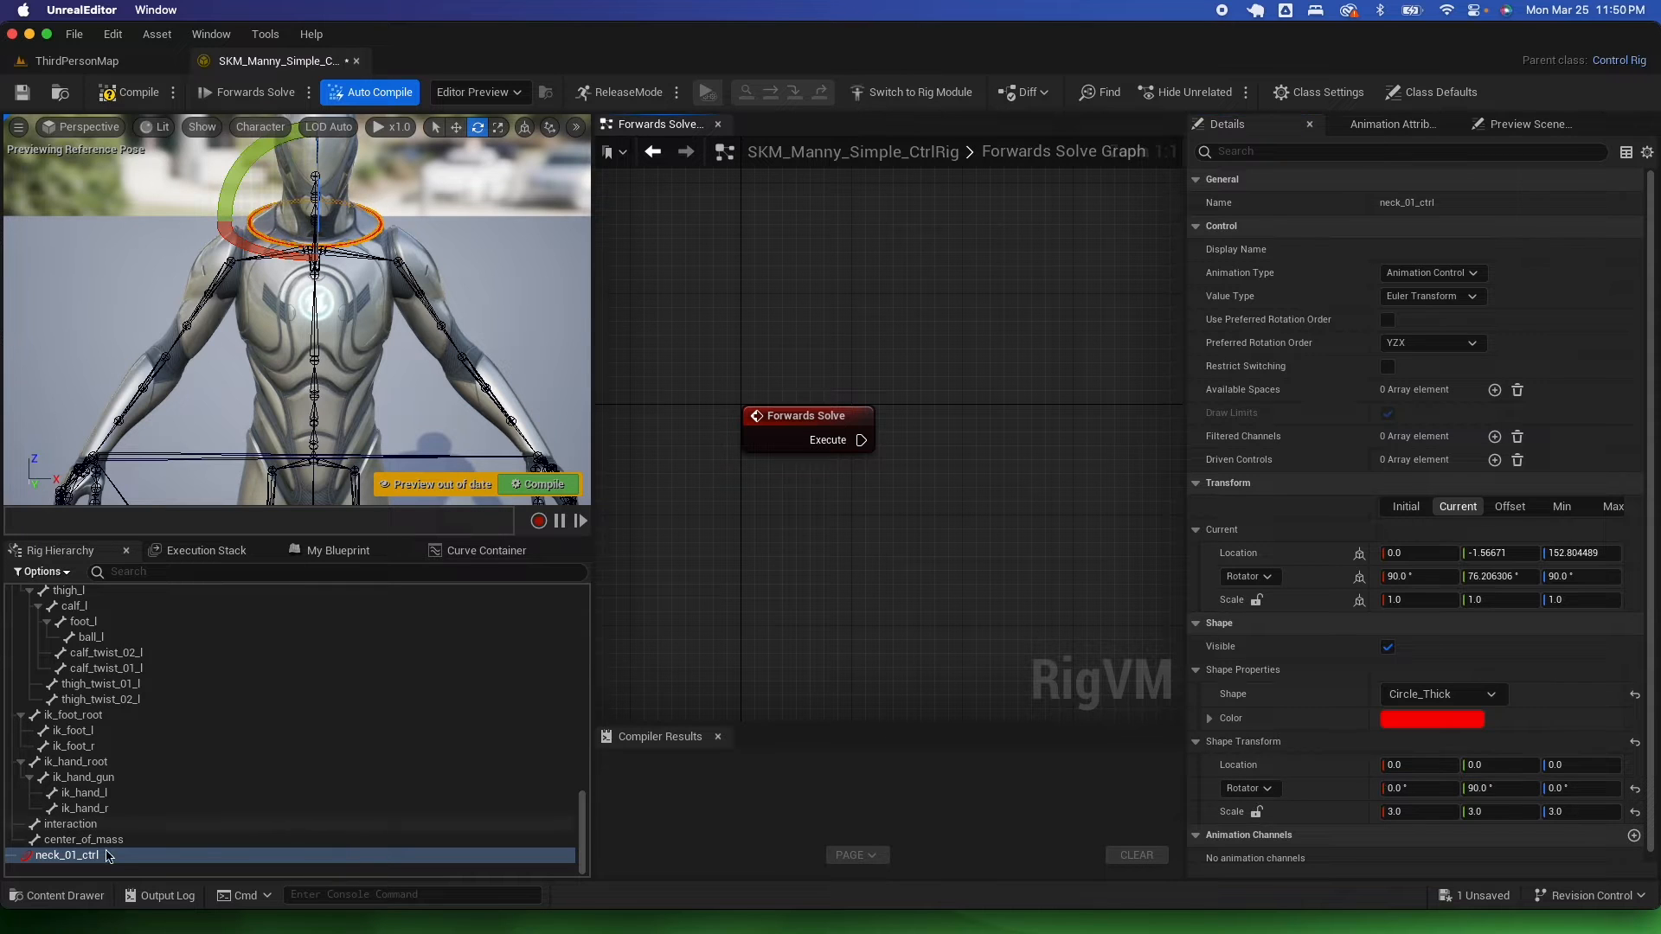
- Add a Get Transform node for neck_01_ctrl to the graph, below the Forwards Solve node
left_click_drag(79, 860, 845, 519)
left_click(894, 547)
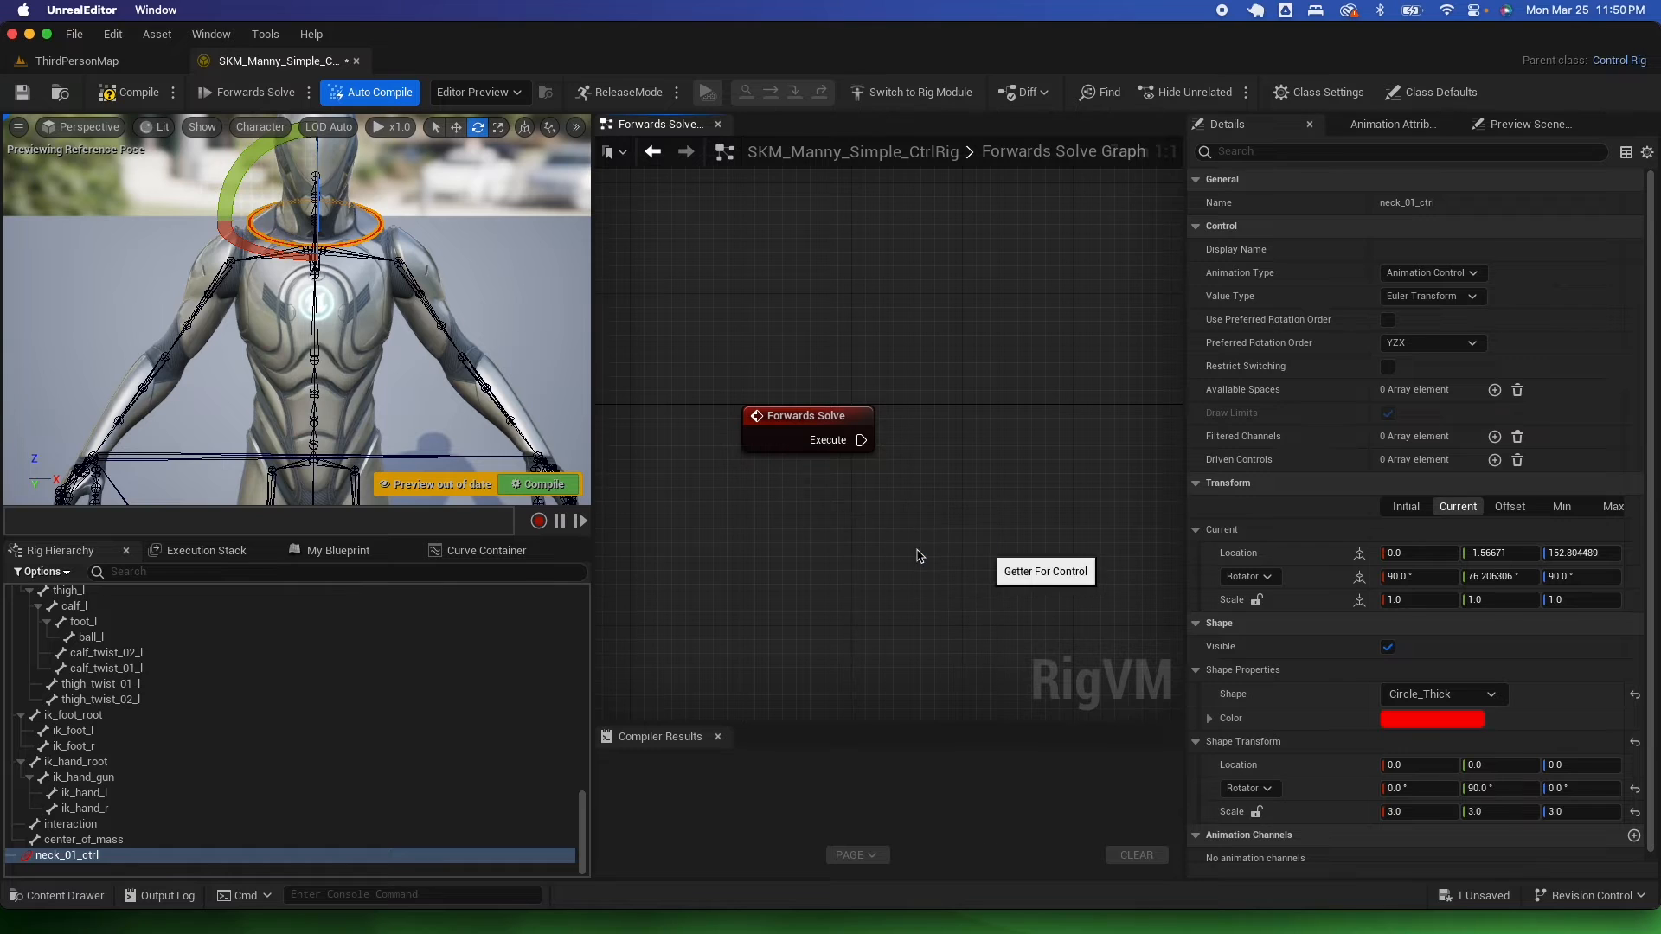
left_click_drag(958, 522, 884, 552)
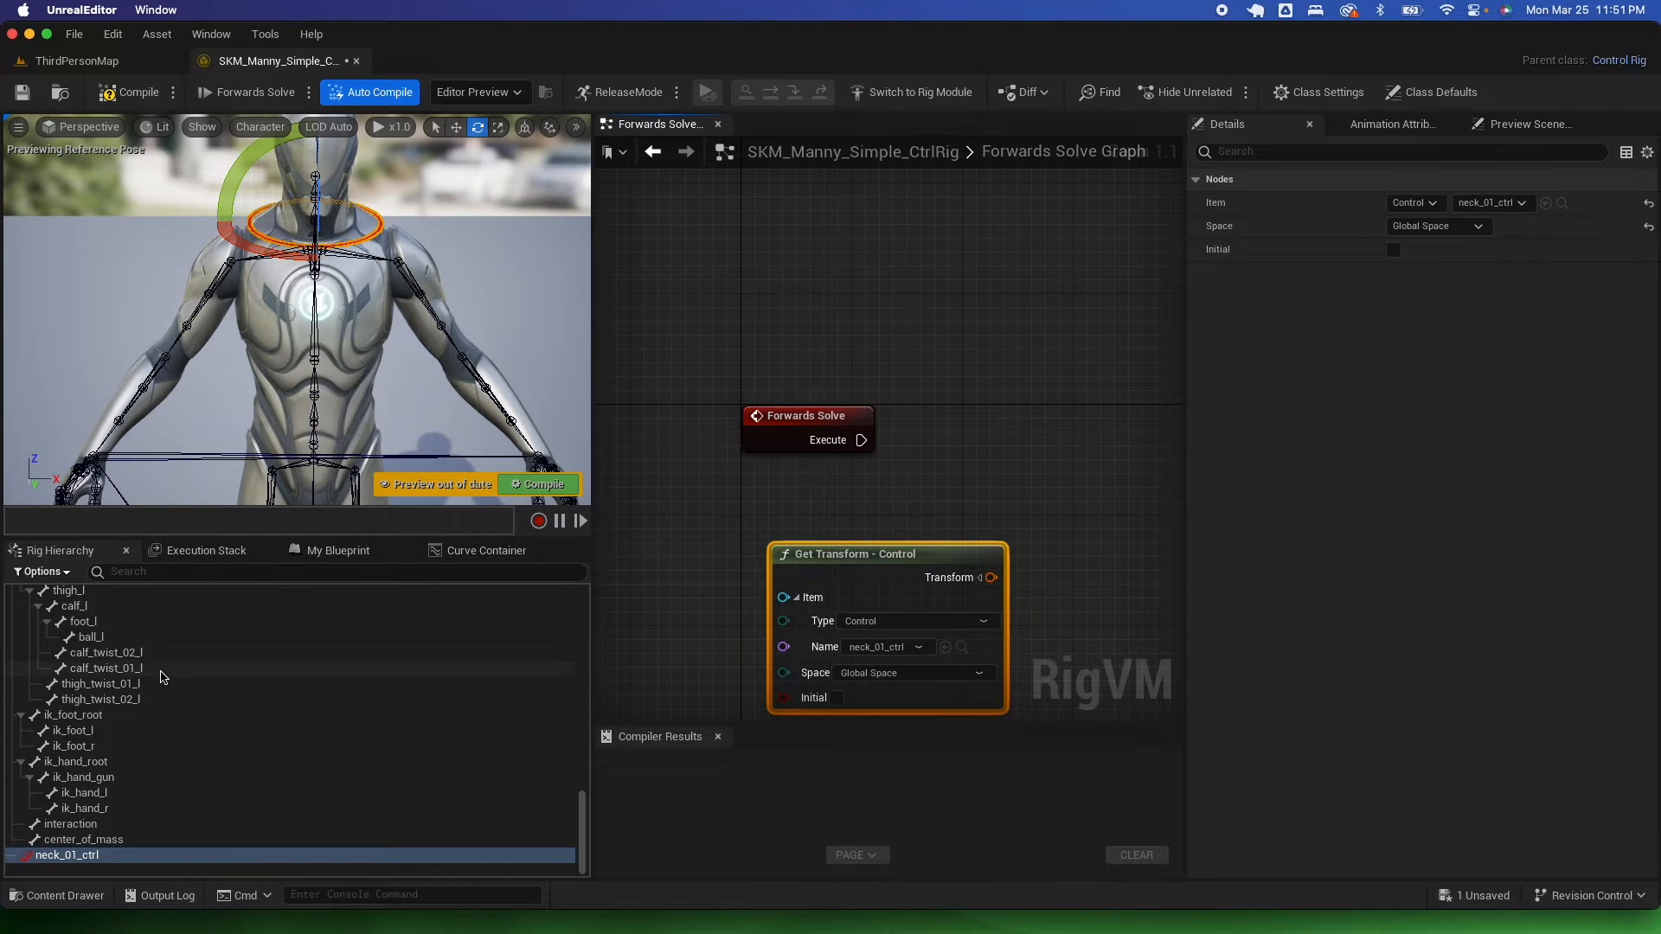
- Add a Set Transform node for the neck_01 bone to the graph, beside the Forwards Solve node
scroll(162, 678, "up", 15)
left_click(129, 703)
left_click_drag(129, 704, 1023, 361)
left_click(1063, 413)
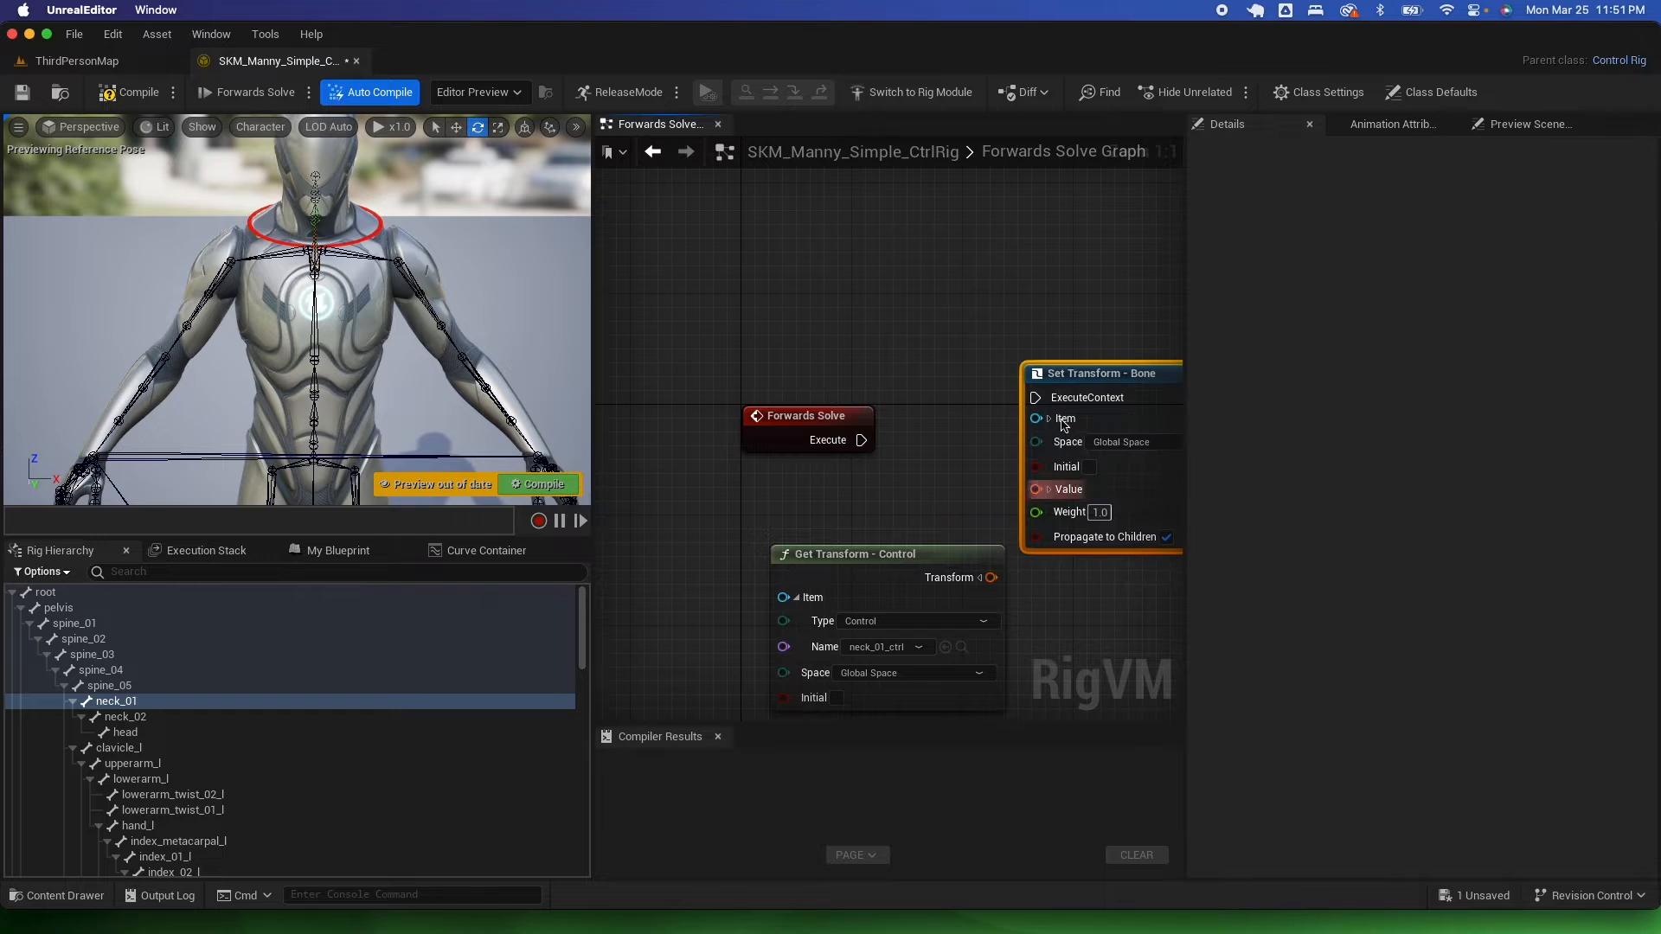
- Connect Forwards Solve and the control's transform to the bone's Set Transform node, and test-rotate the neck control to 80° on X
left_click_drag(862, 440, 1038, 423)
left_click_drag(986, 577, 1036, 493)
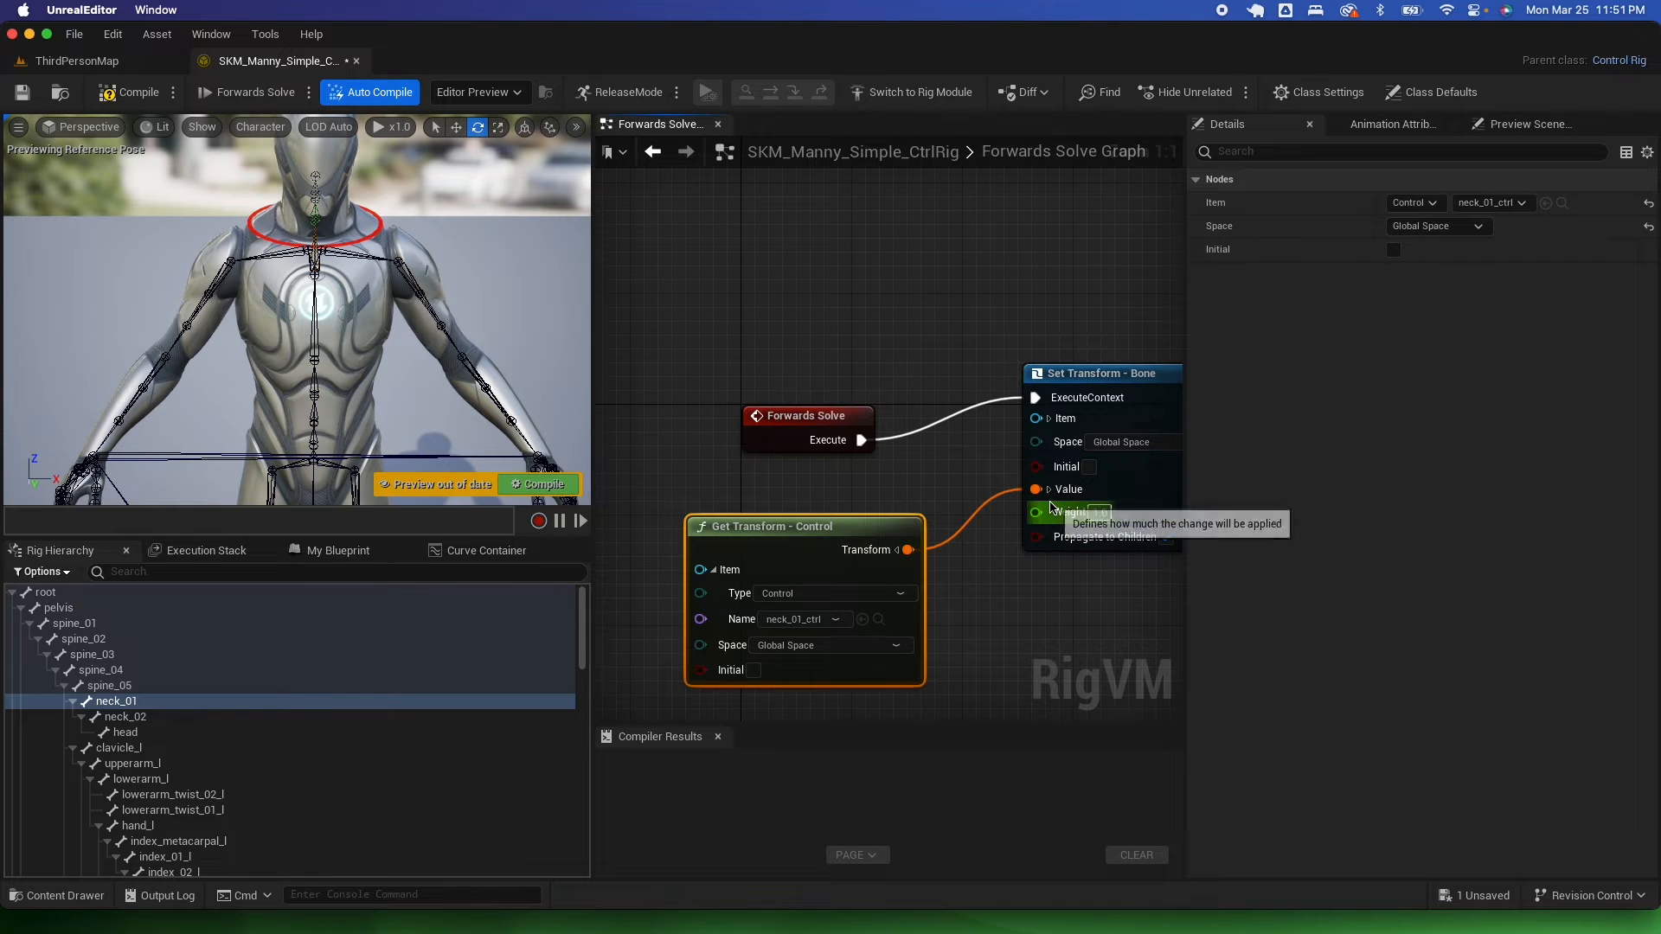
left_click(378, 227)
mouse_move(239, 242)
left_mouse_down()
mouse_move(281, 251)
mouse_move(208, 232)
mouse_move(260, 247)
left_mouse_up()
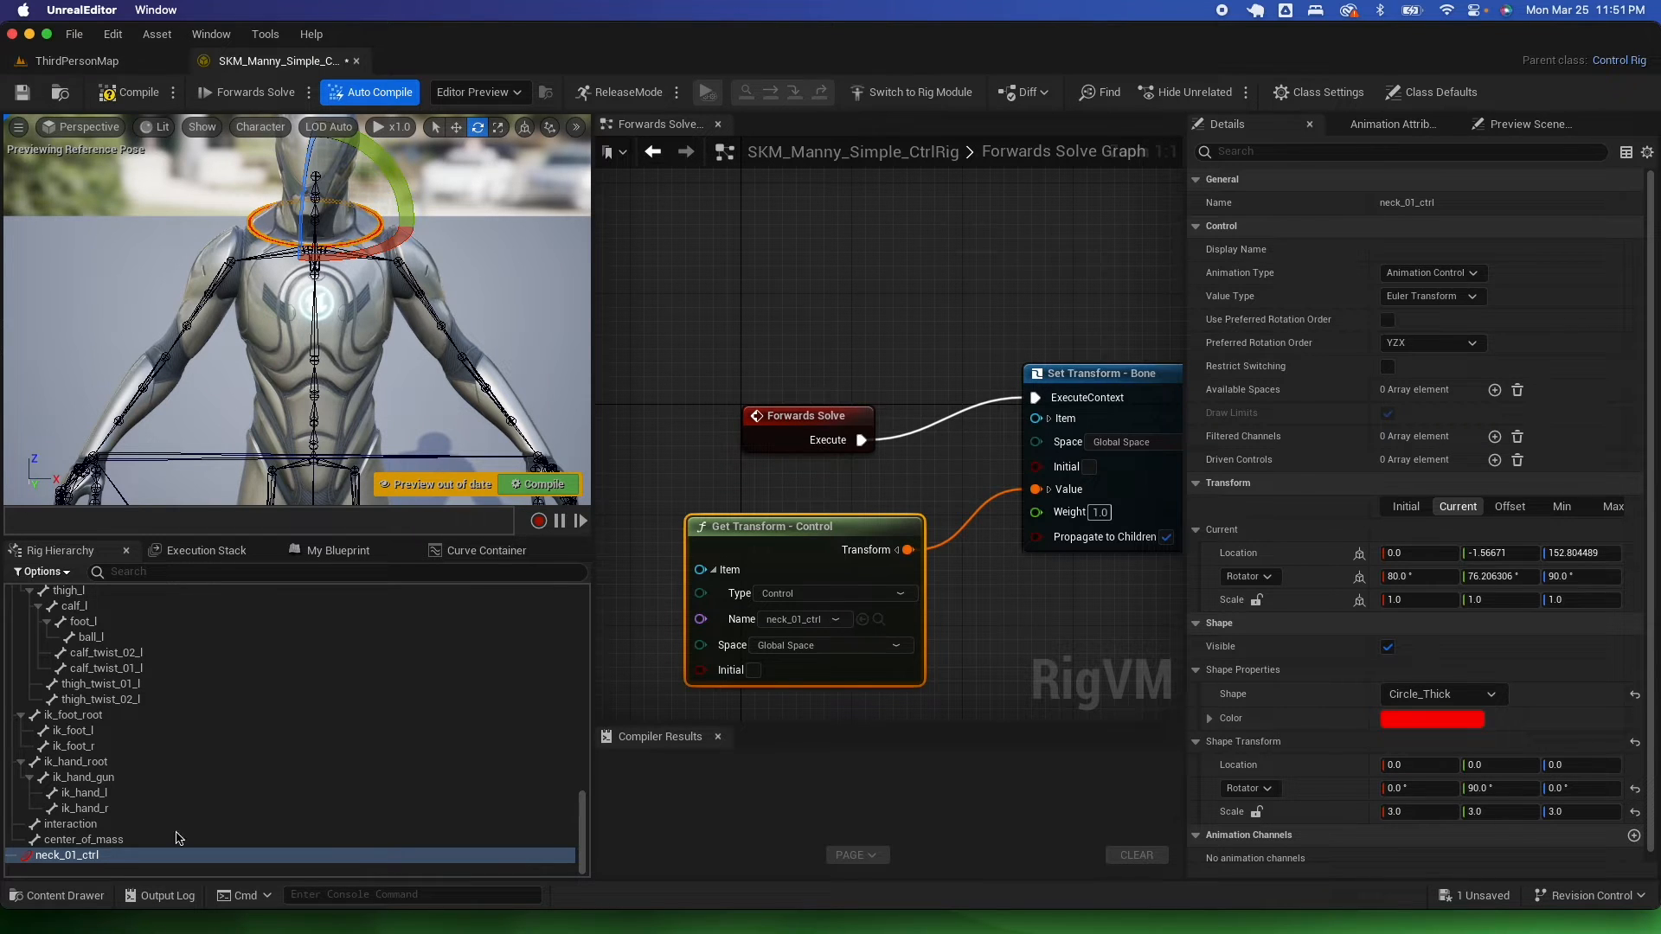
- Create a second Control Rig asset from the SKM_Manny_Simple skeletal mesh in the Meshes folder
left_click(57, 895)
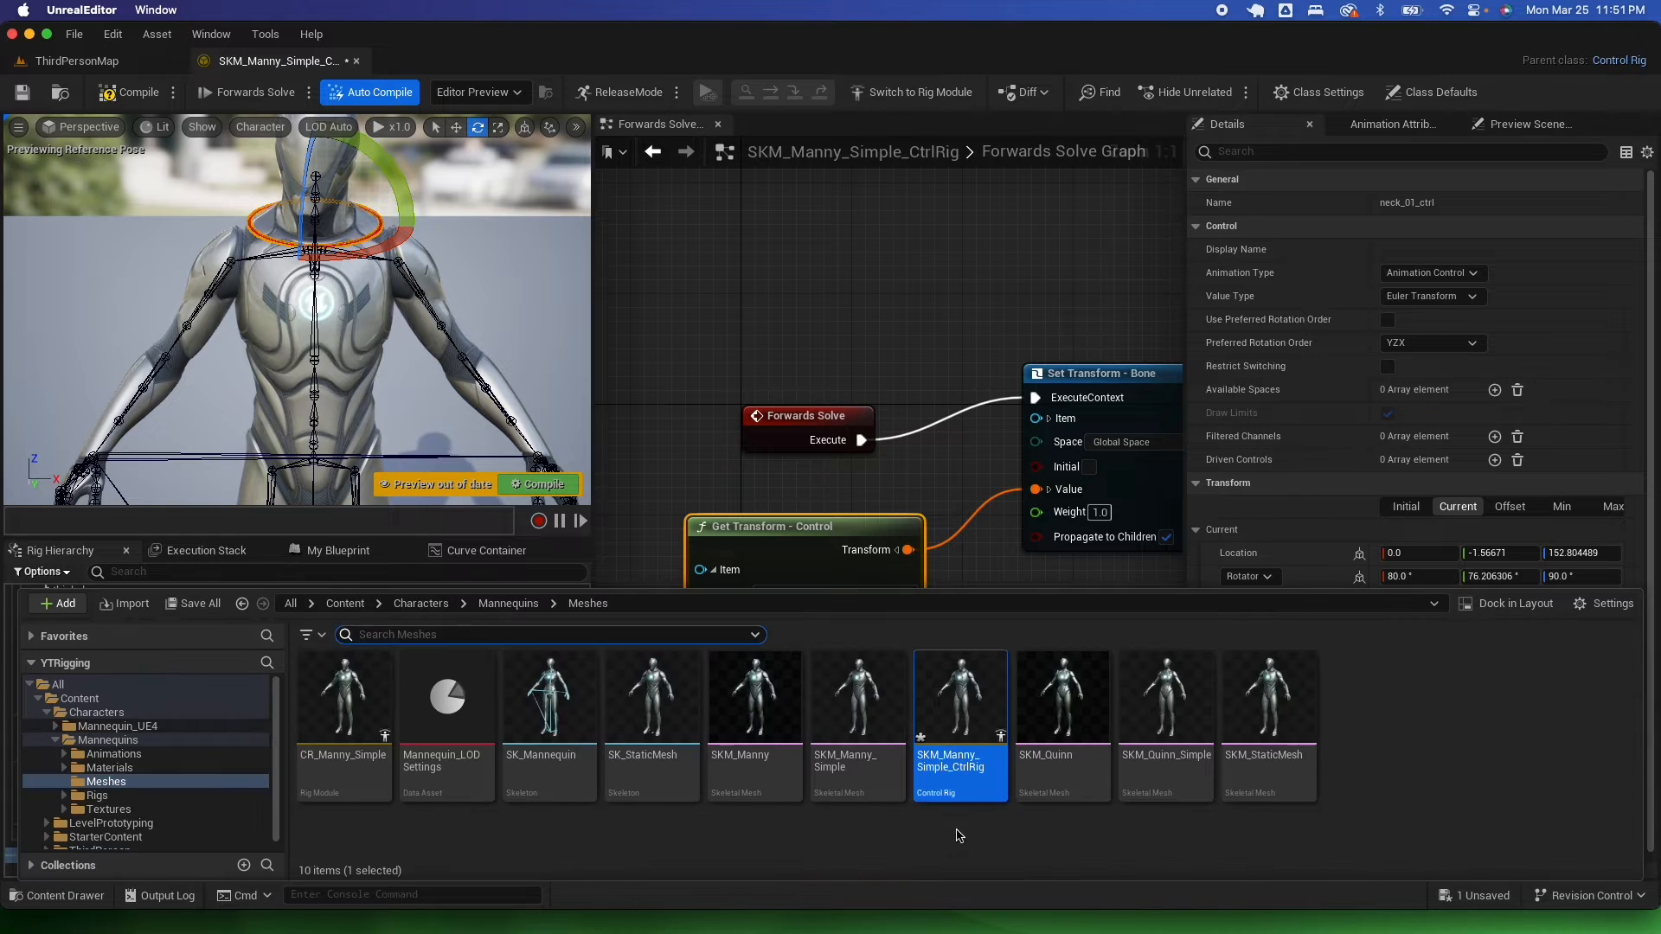
right_click(973, 718)
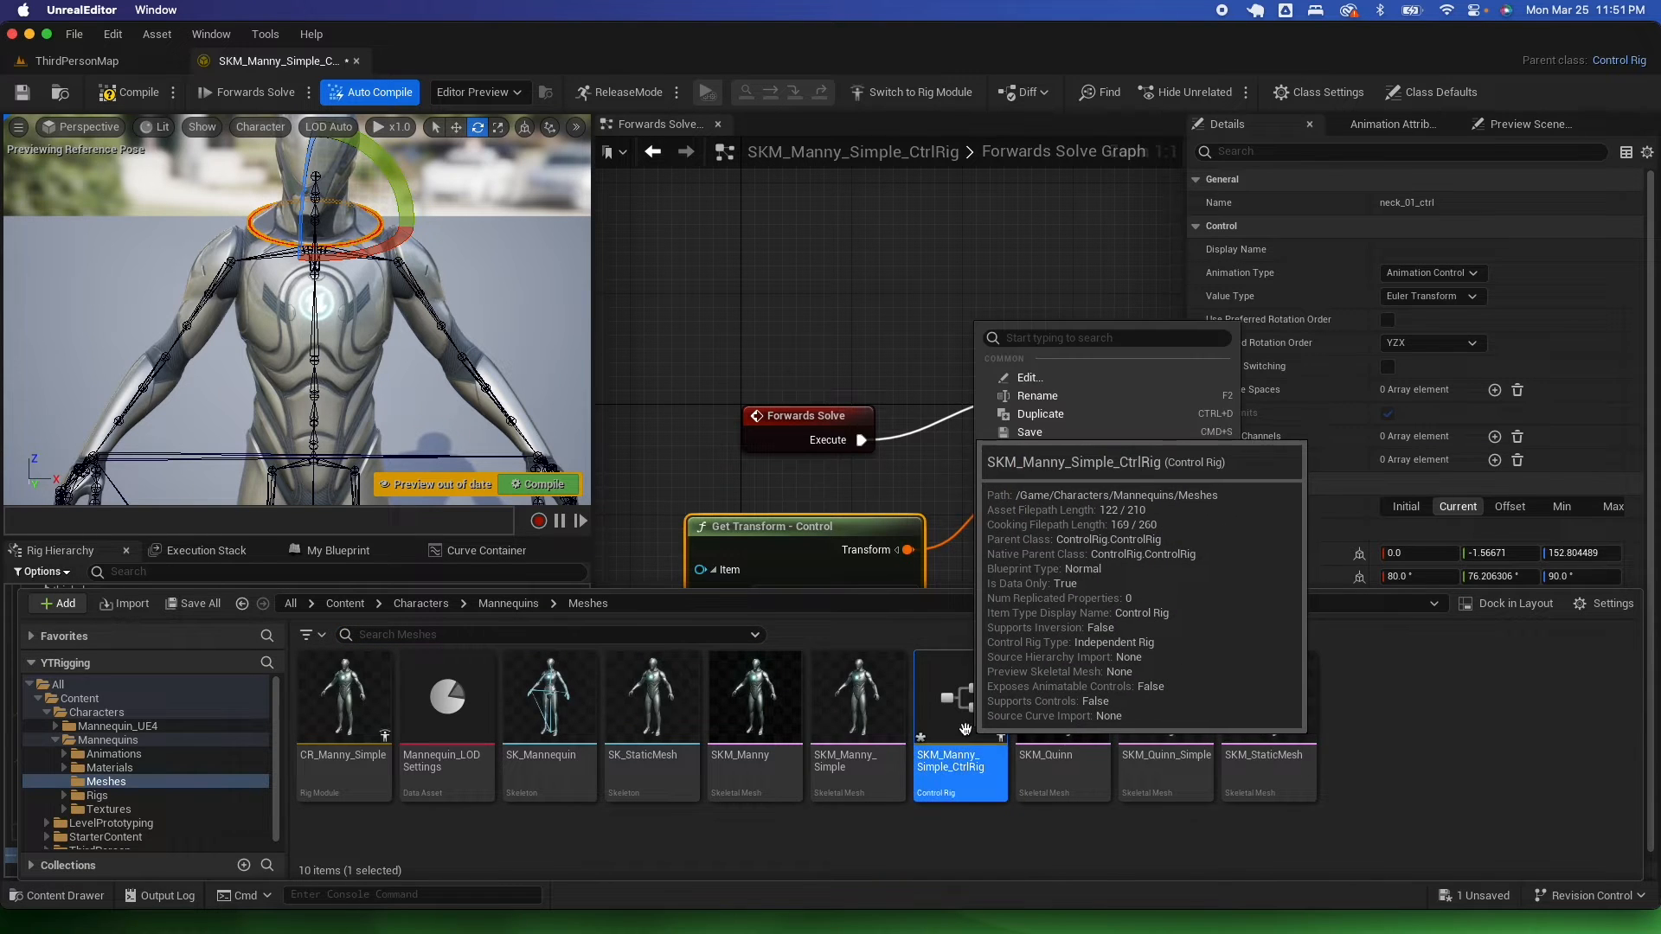
left_click(871, 725)
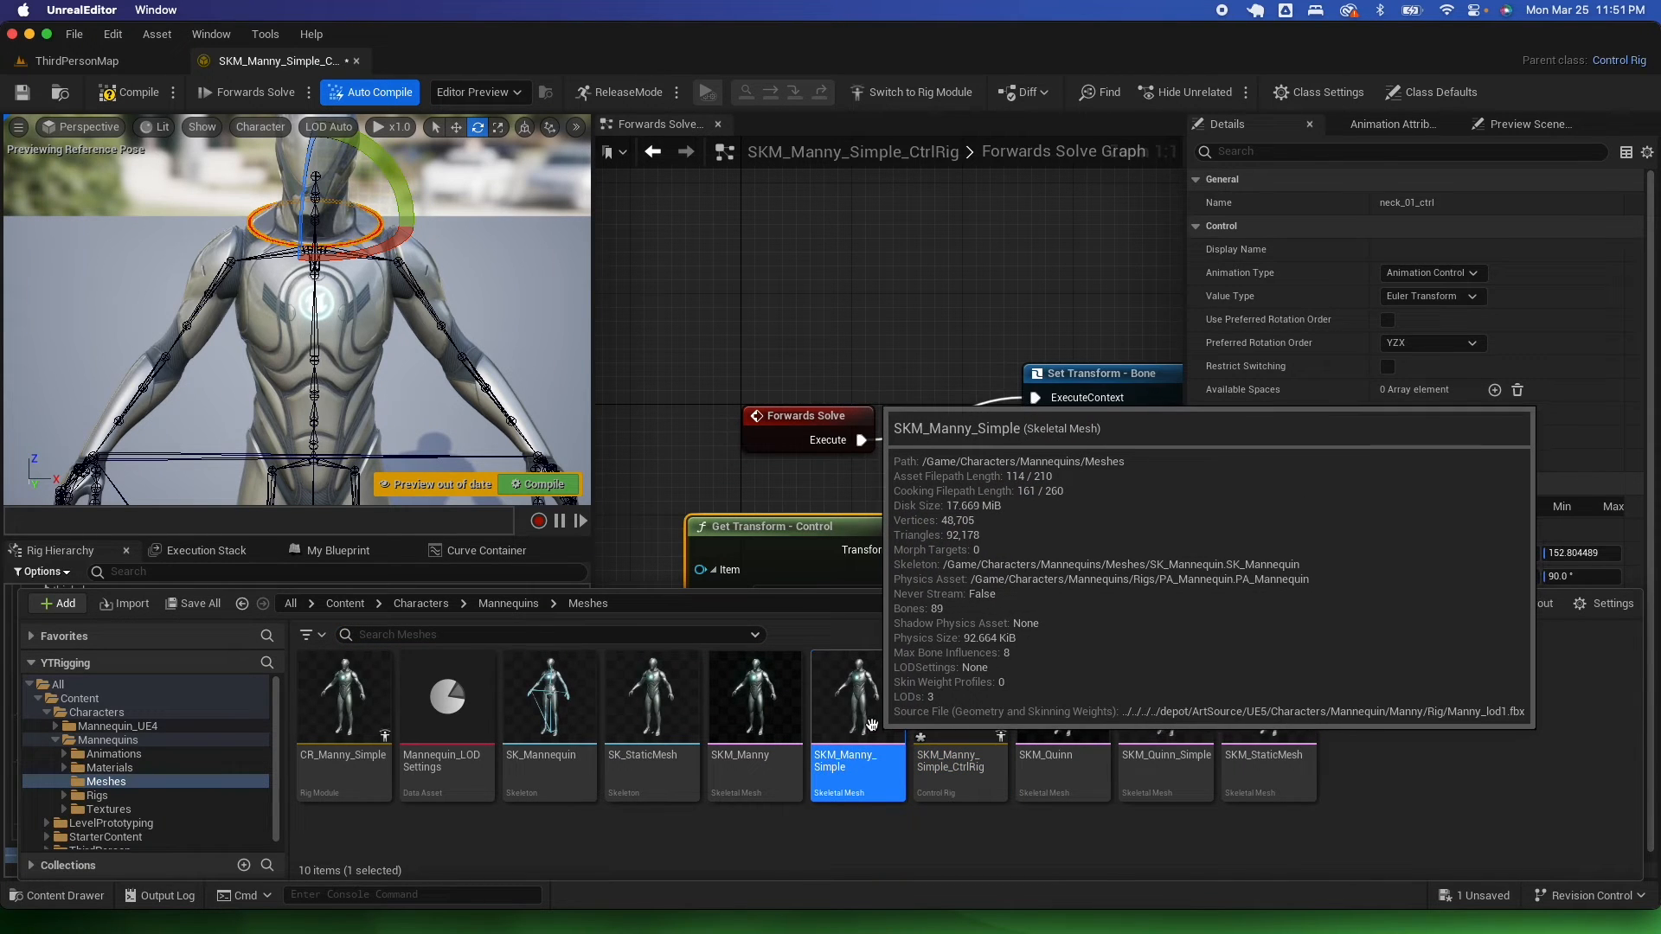
right_click(871, 724)
mouse_move(975, 189)
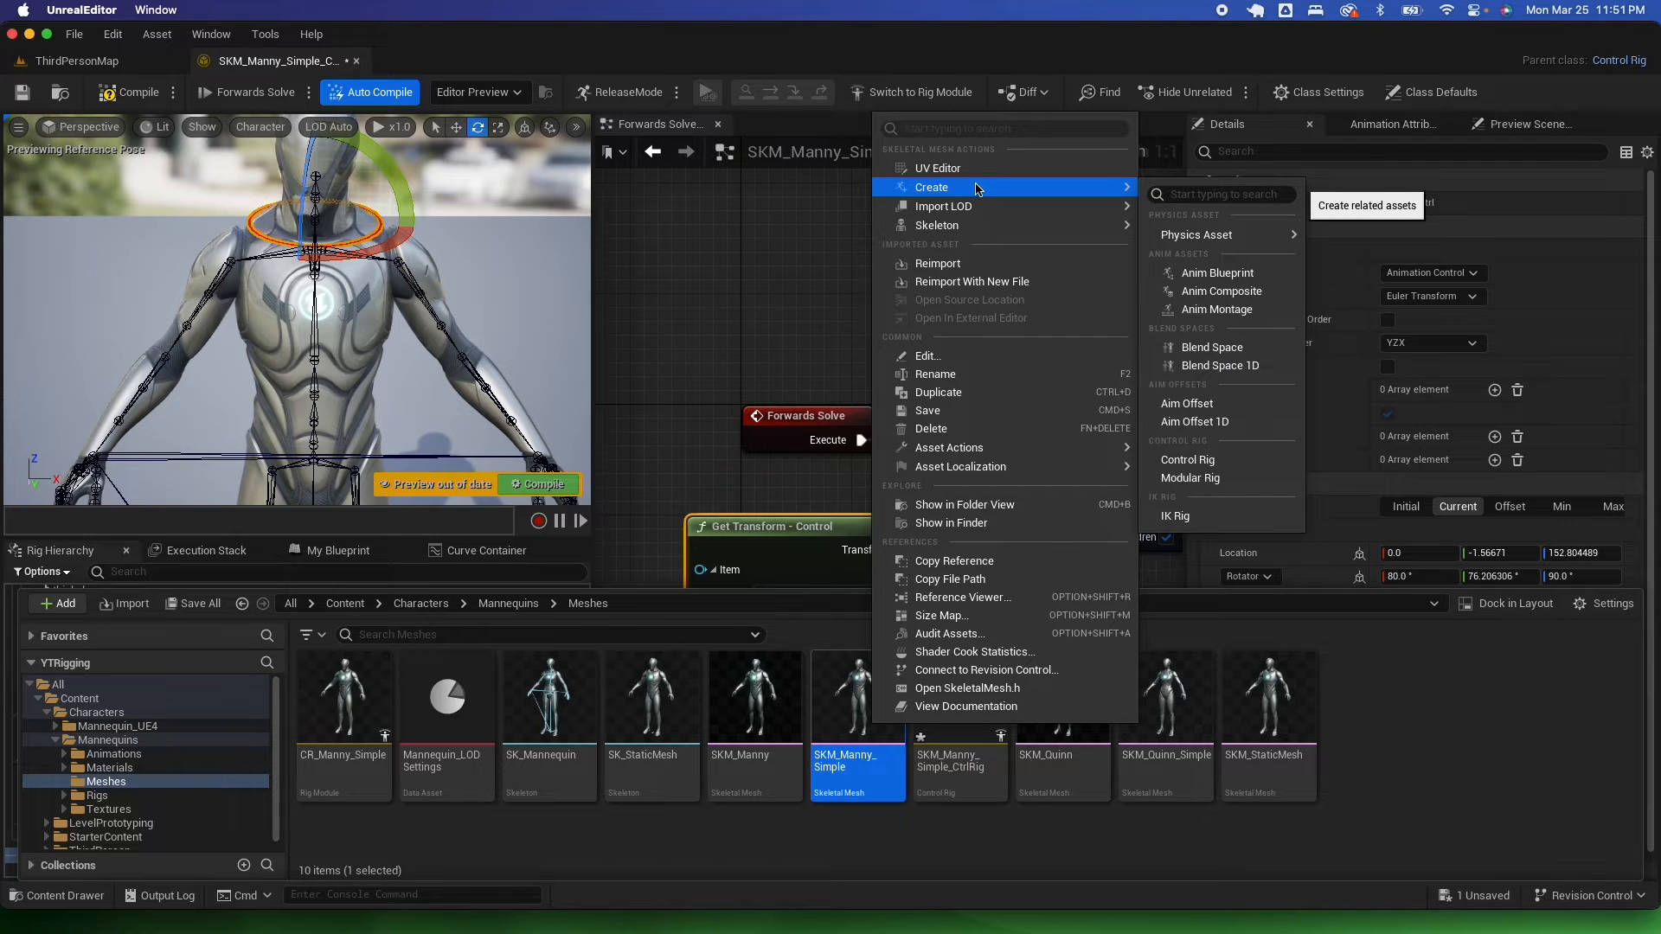
left_click(1187, 459)
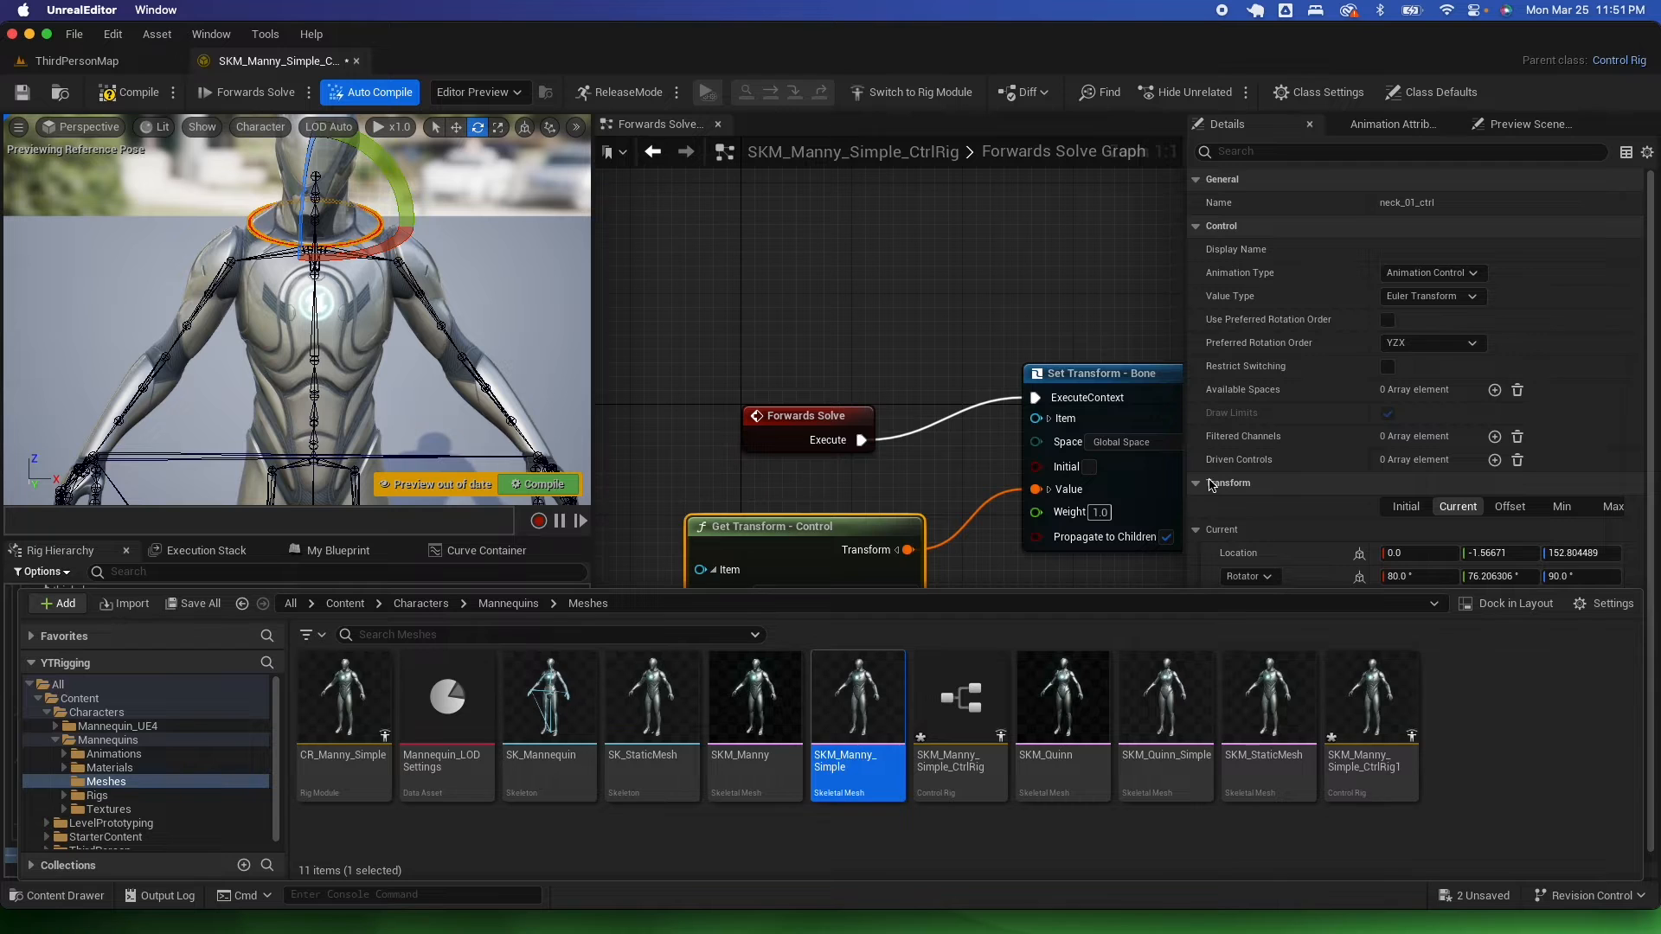
- Open the SKM_Manny_Simple_CtrlRig1 asset, close its Compiler Results window, and dock its editor beside the existing Control Rig
left_click(1371, 705)
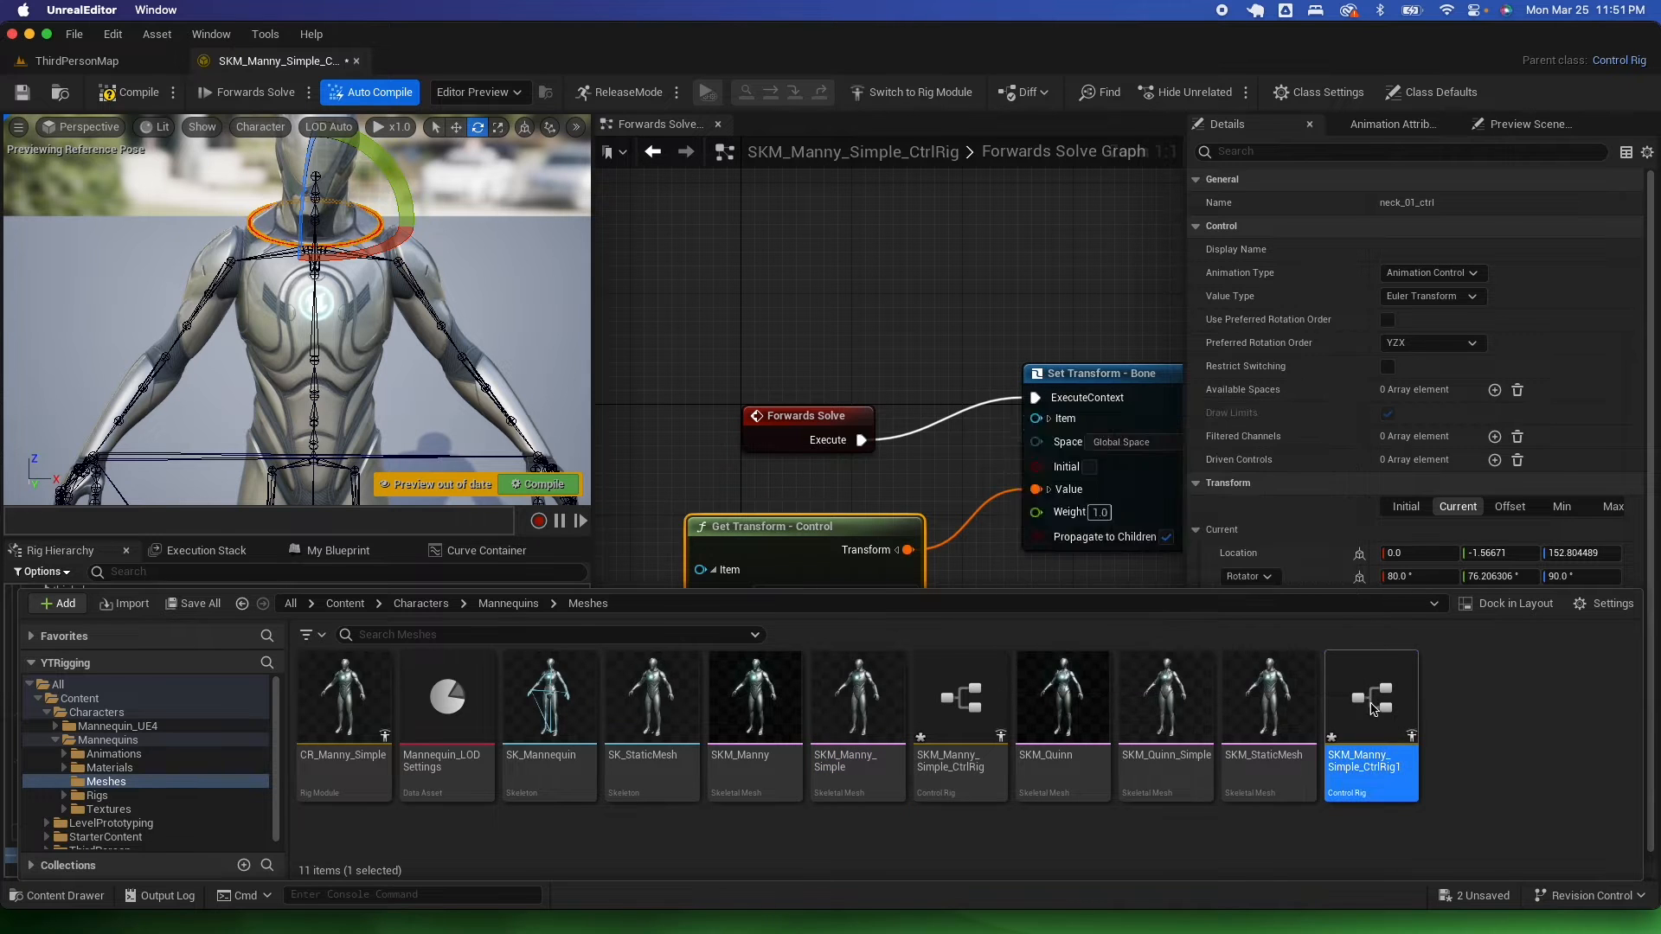
double_click(1373, 706)
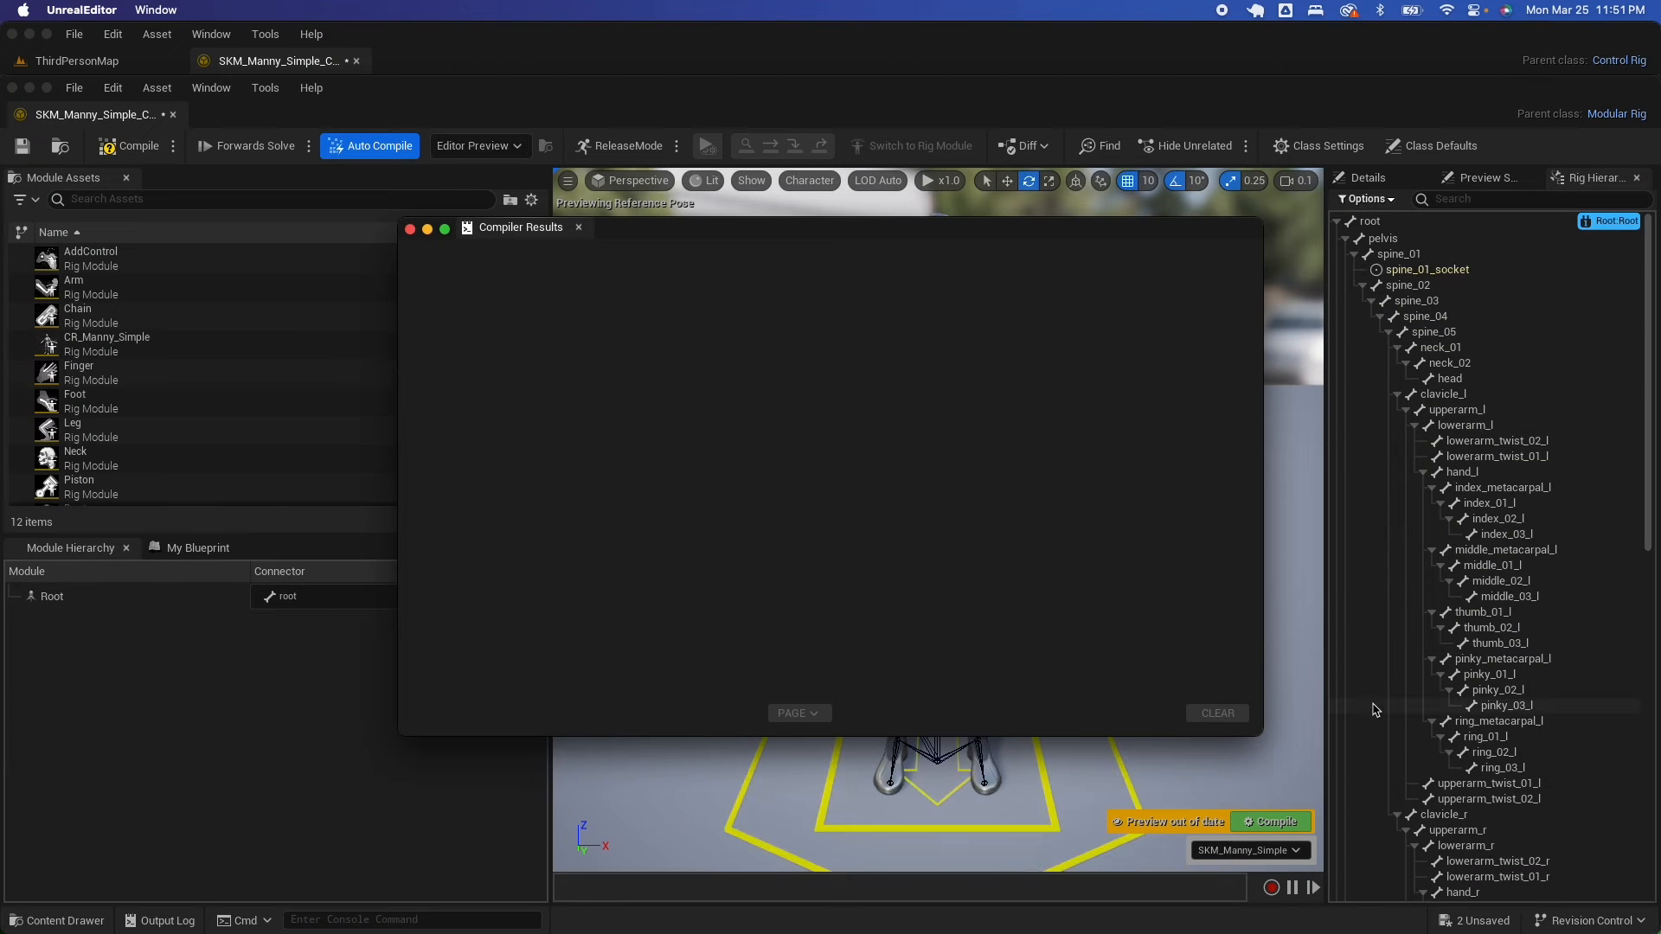
left_click(410, 229)
left_click_drag(91, 114, 441, 70)
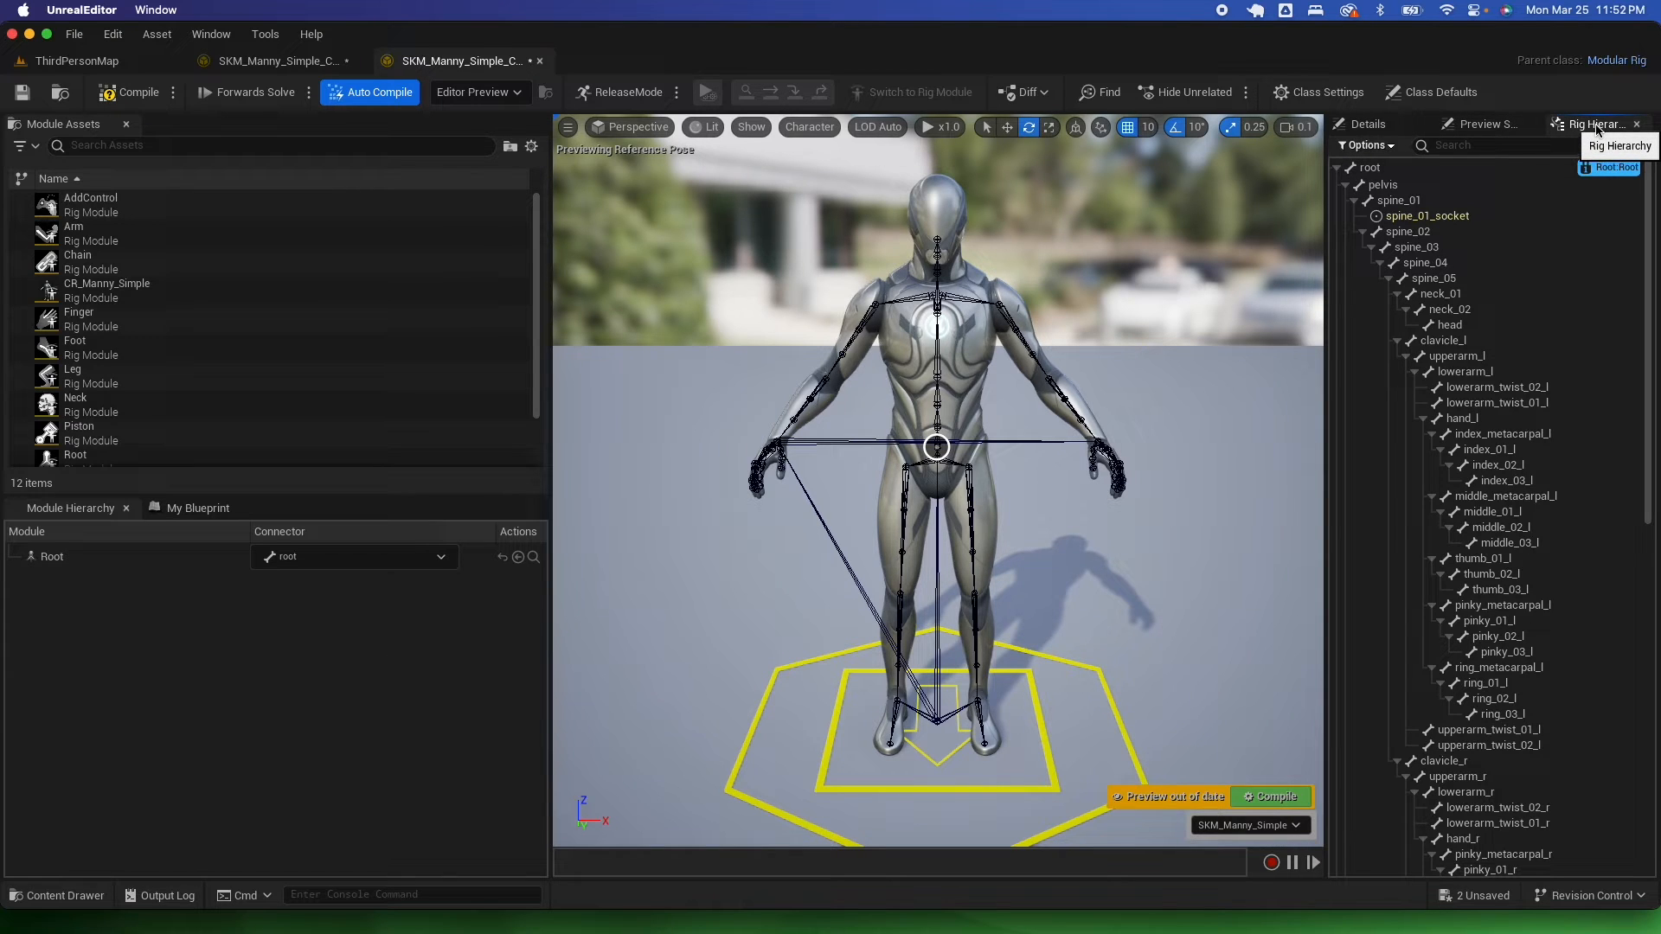
left_click(1365, 126)
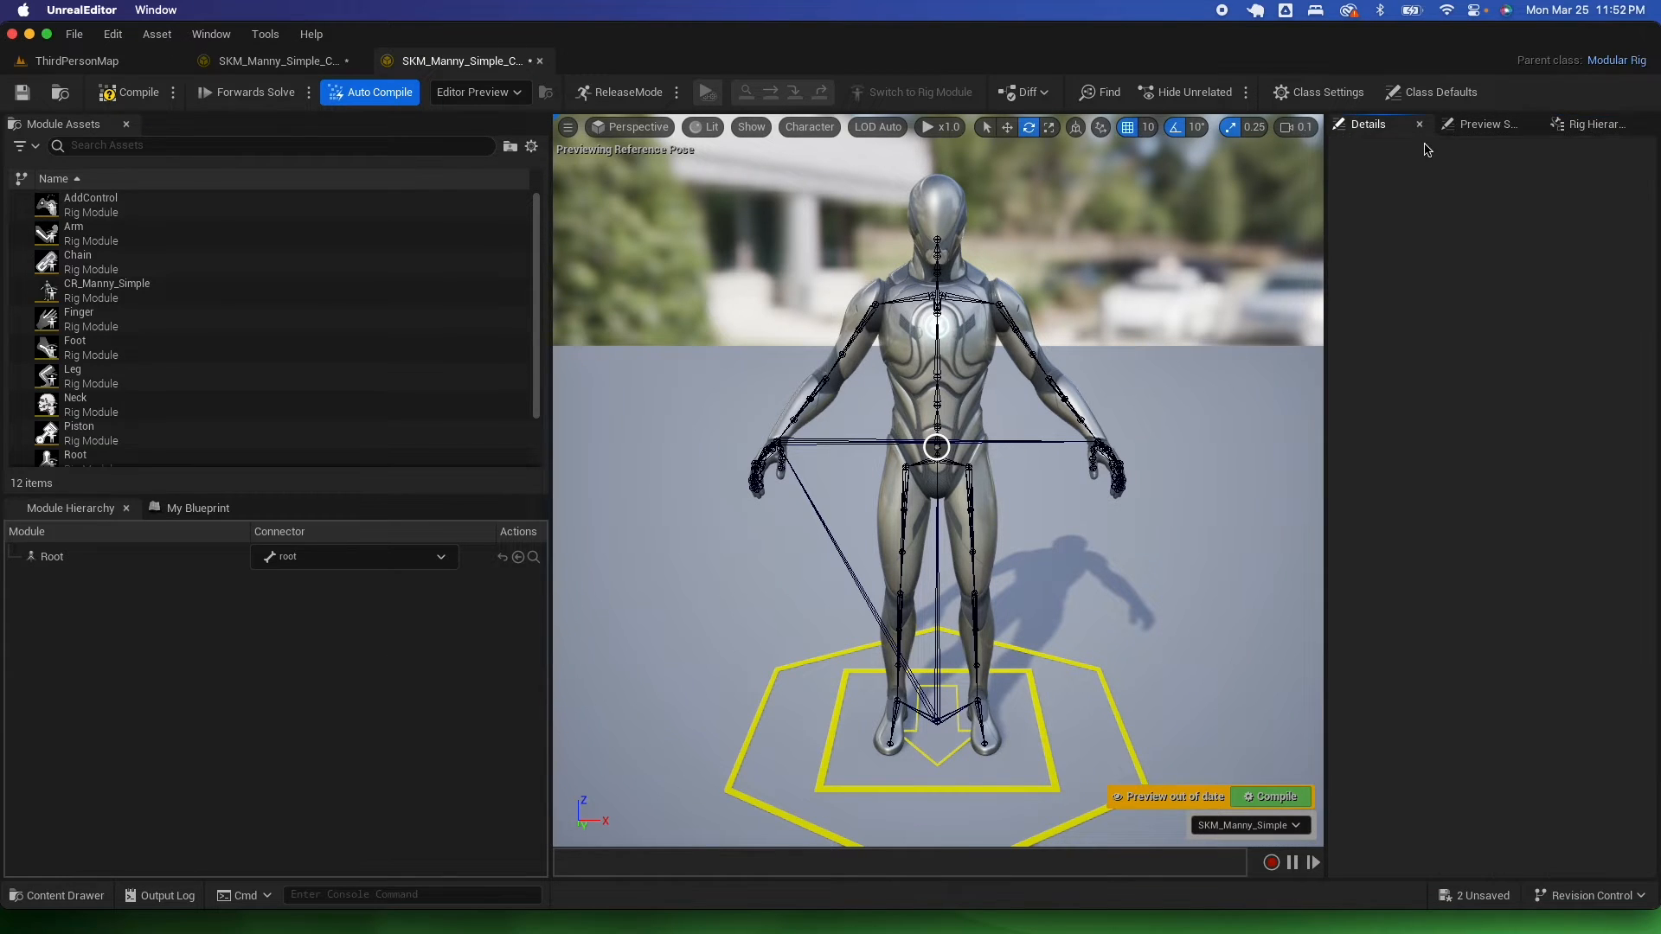
left_click(1584, 126)
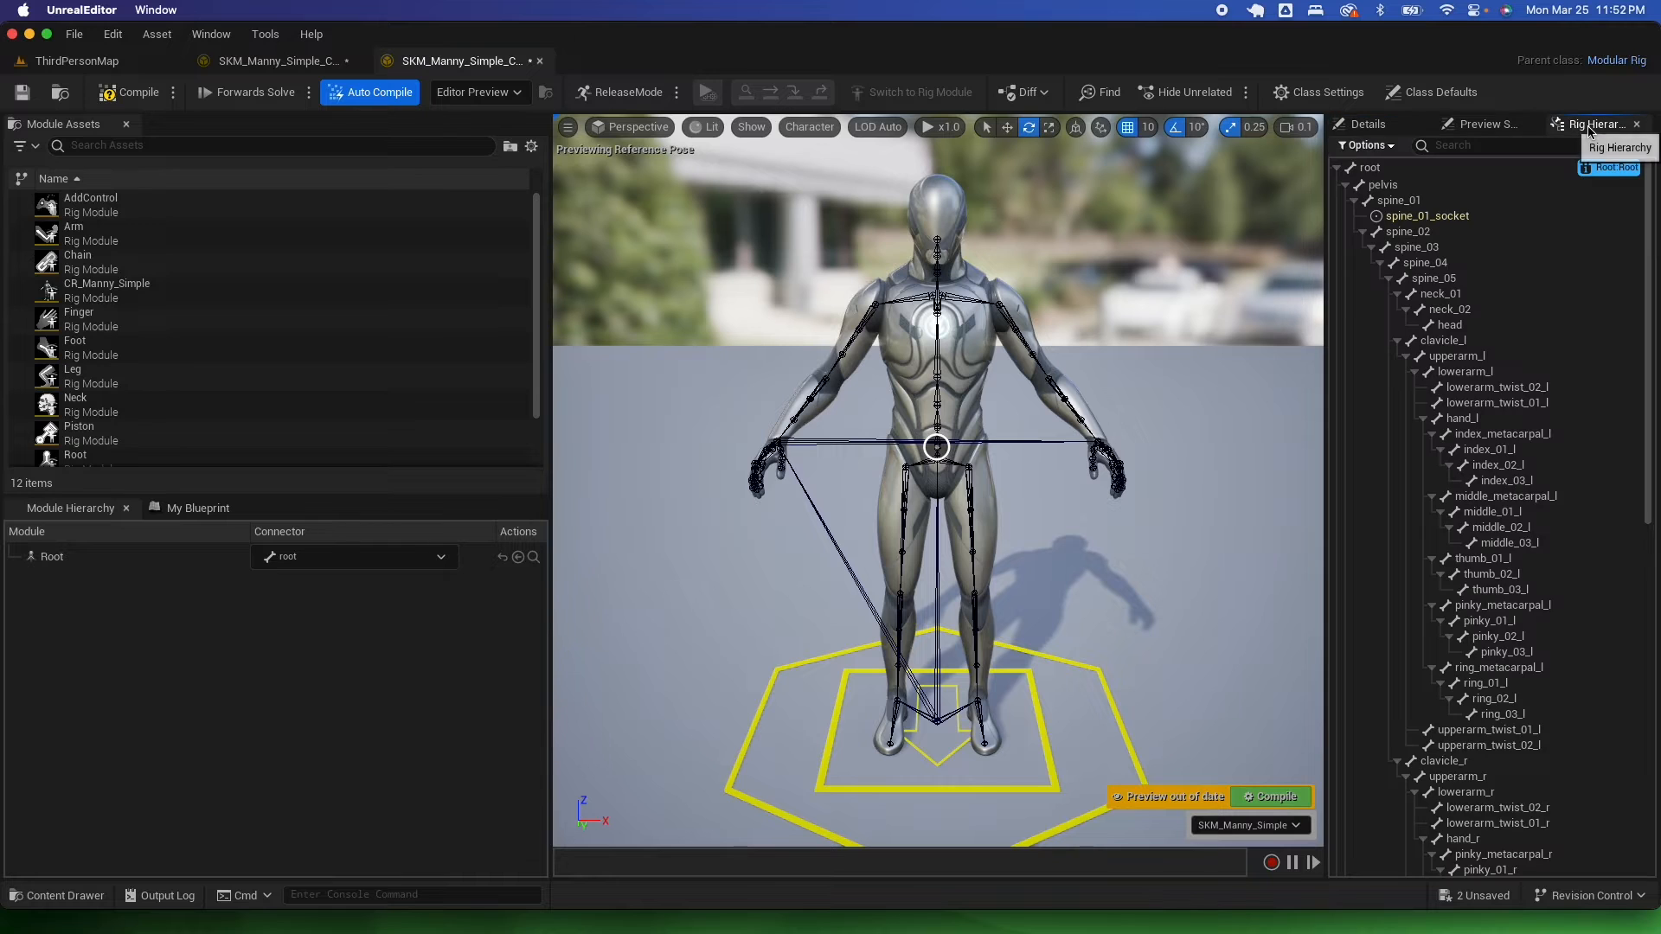
left_click(1373, 129)
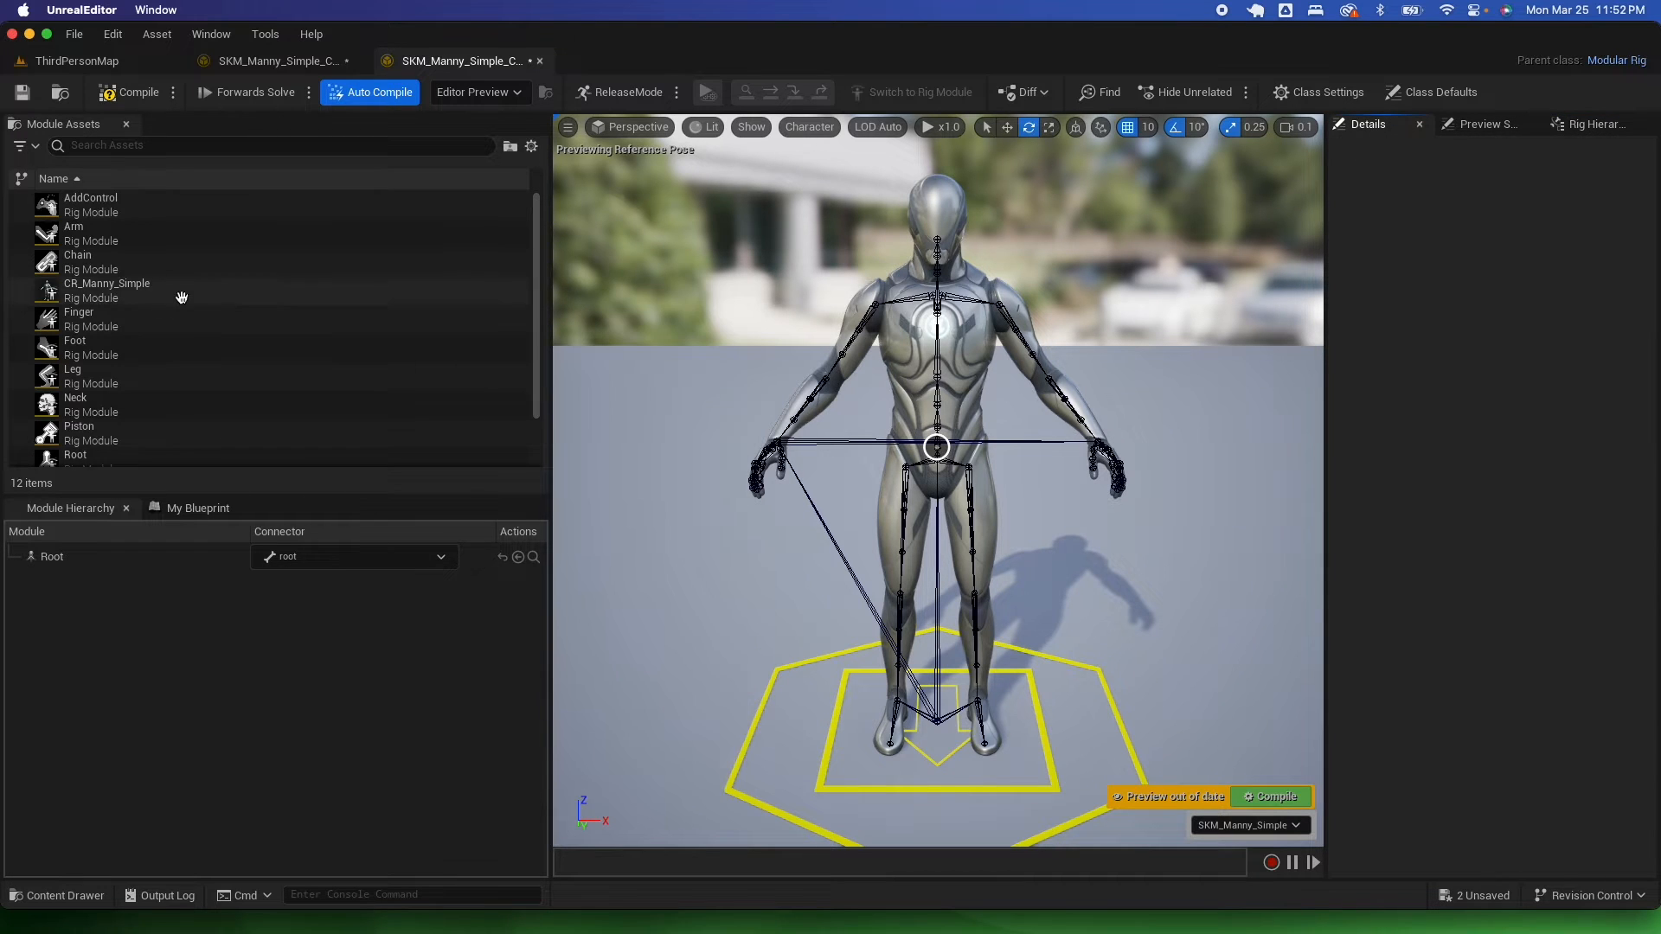
- Attach the Spine module to spine_01_socket on the mannequin
scroll(186, 403, "down", 2)
left_click_drag(97, 448, 949, 461)
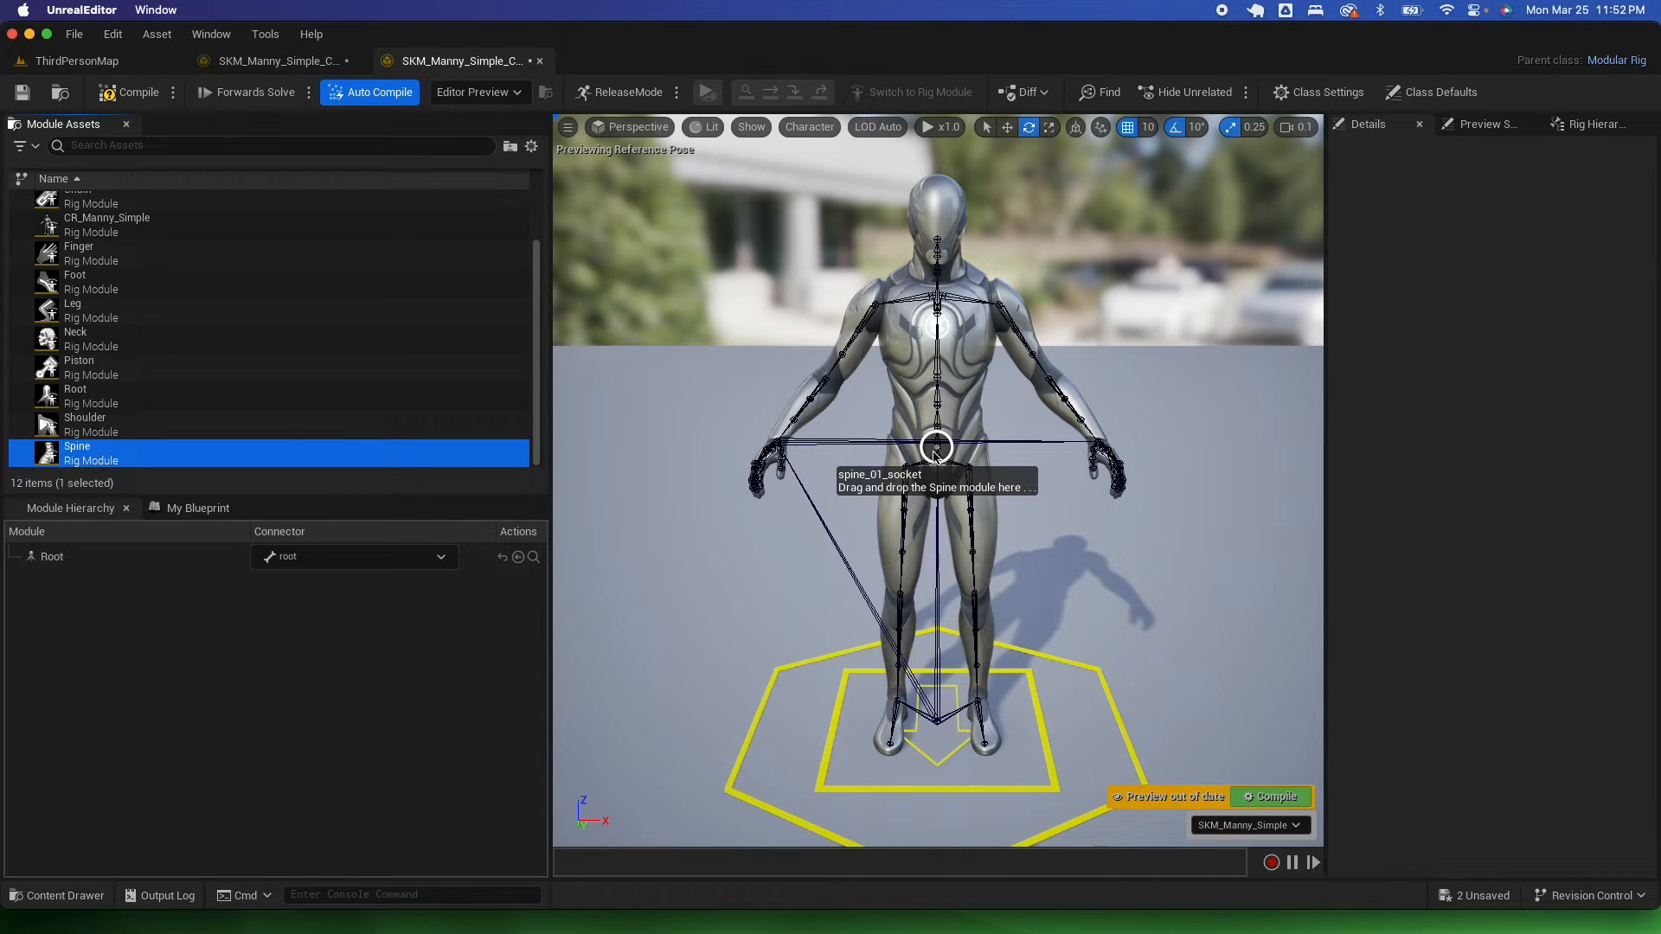
left_click_drag(46, 452, 940, 448)
left_click_drag(940, 451, 940, 450)
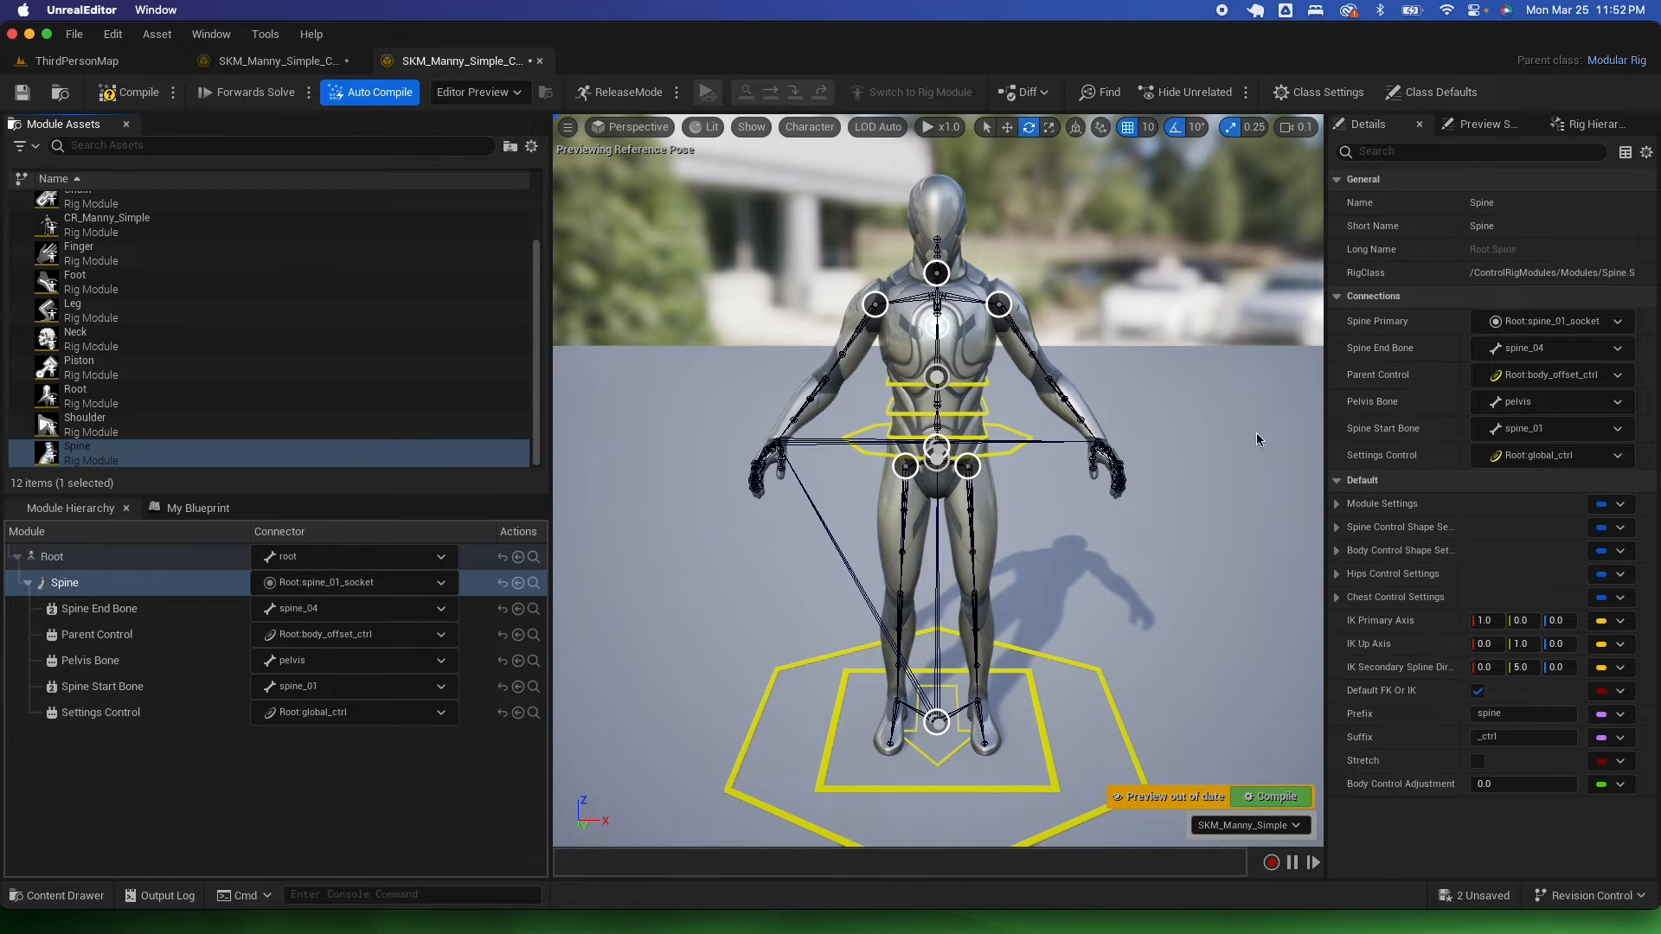
- Examine the details of body_ctrl and the Spine module's connectors and controls in the rig hierarchy
right_click_drag(1147, 446, 1147, 417)
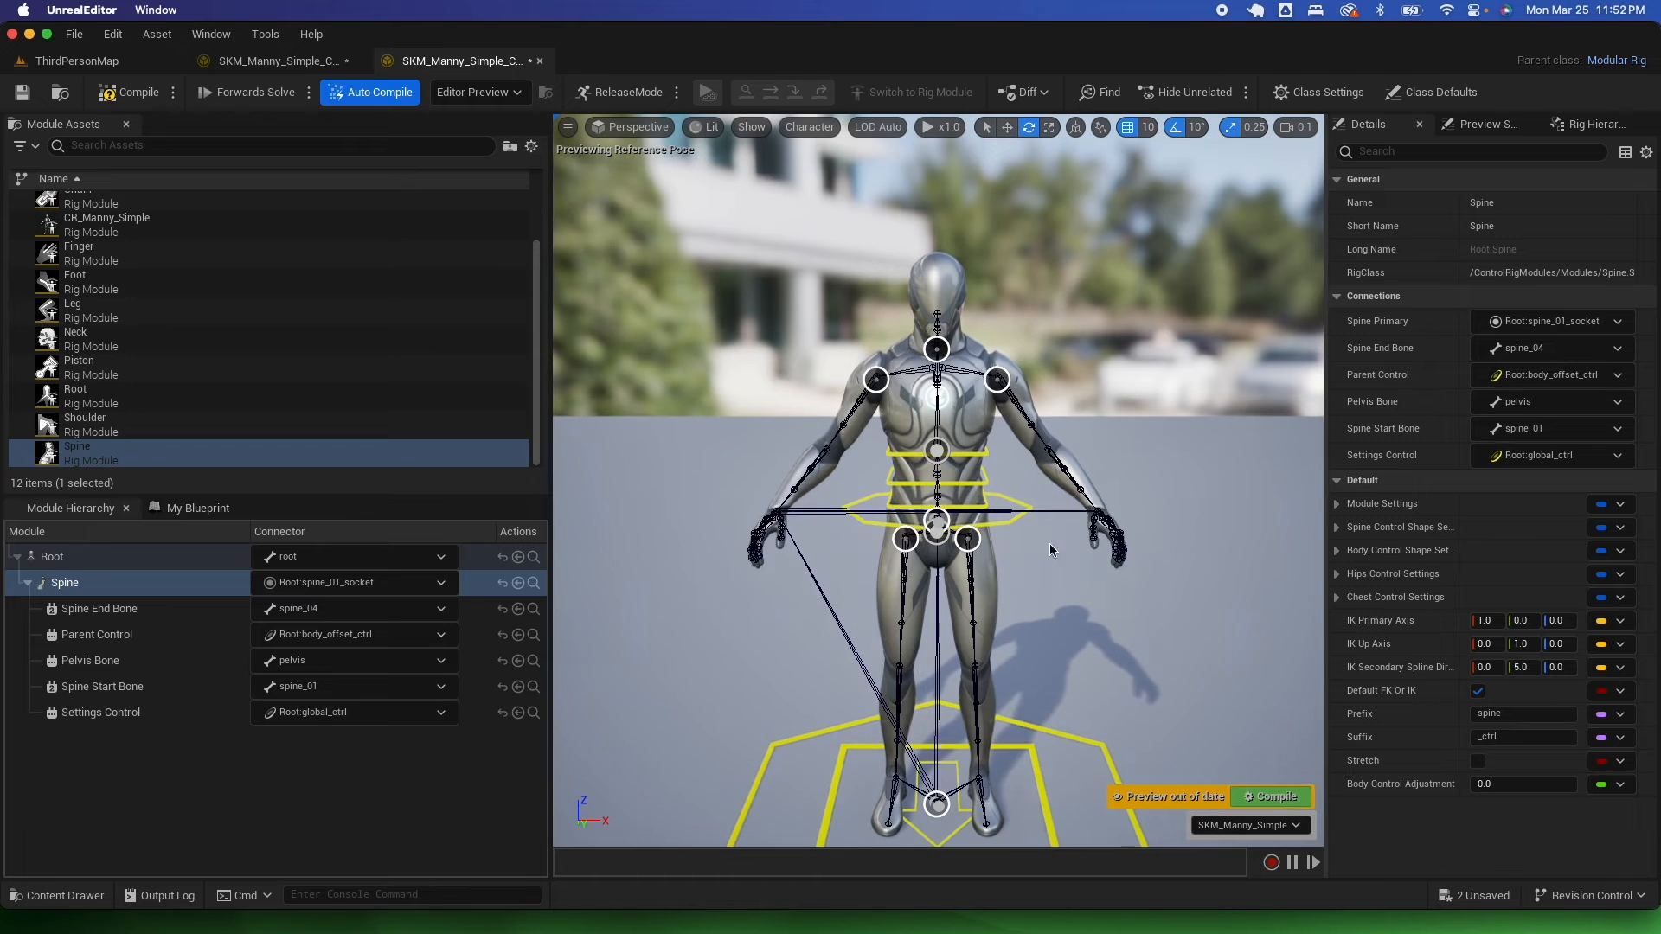
left_click(1008, 515)
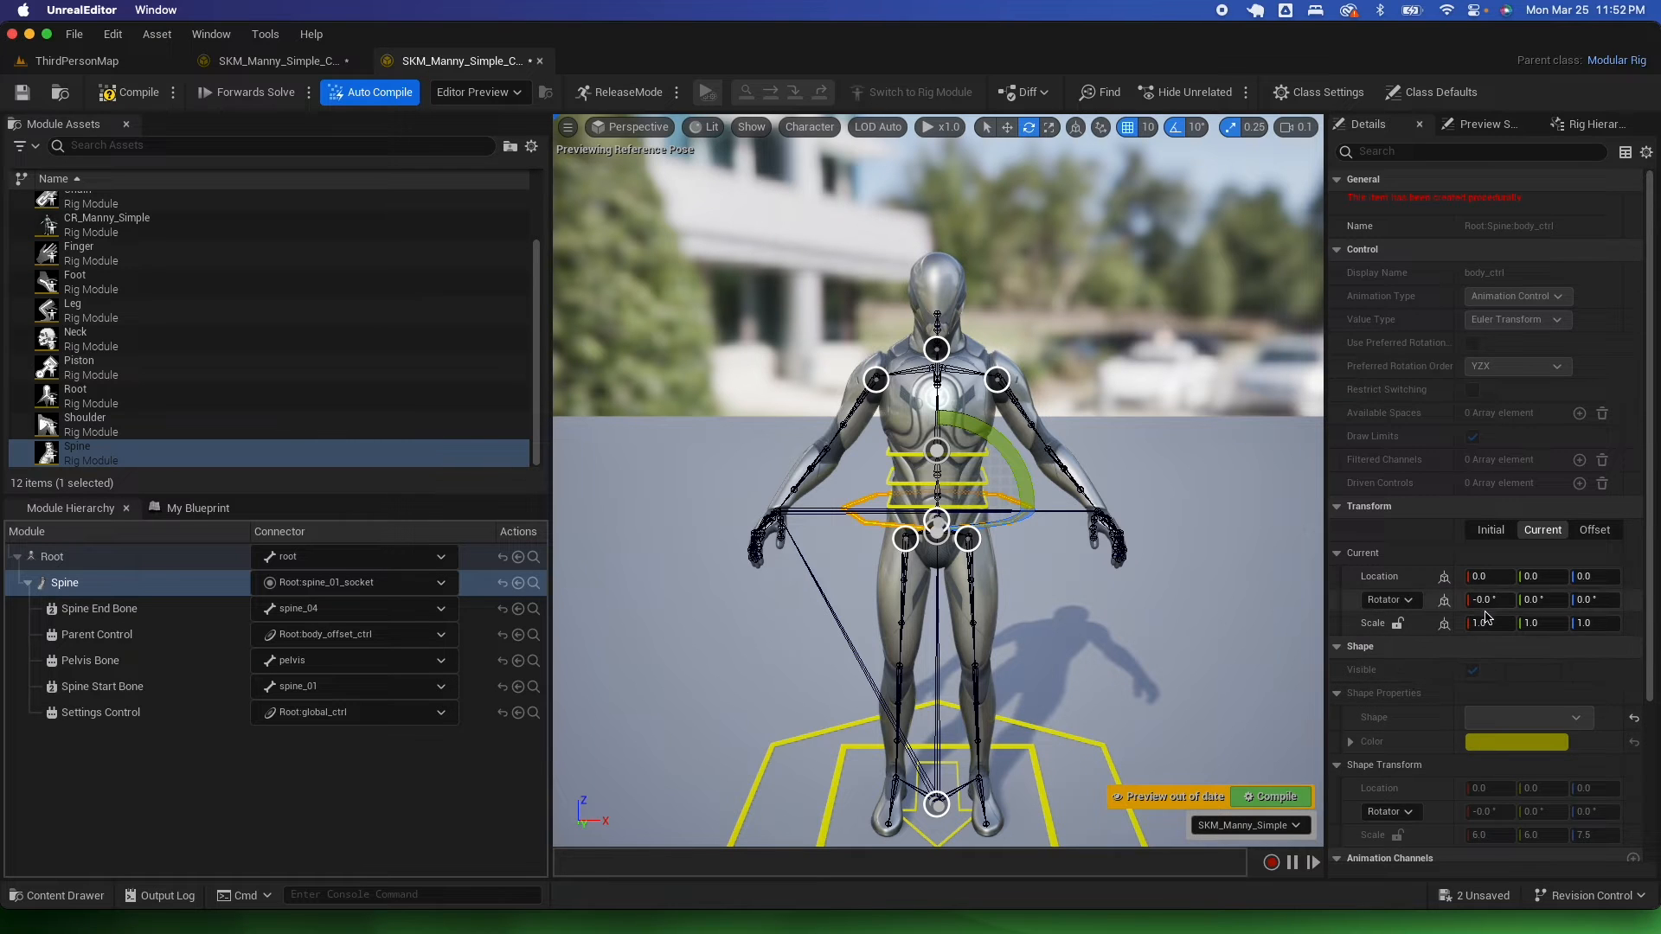
scroll(1412, 372, "down", 5)
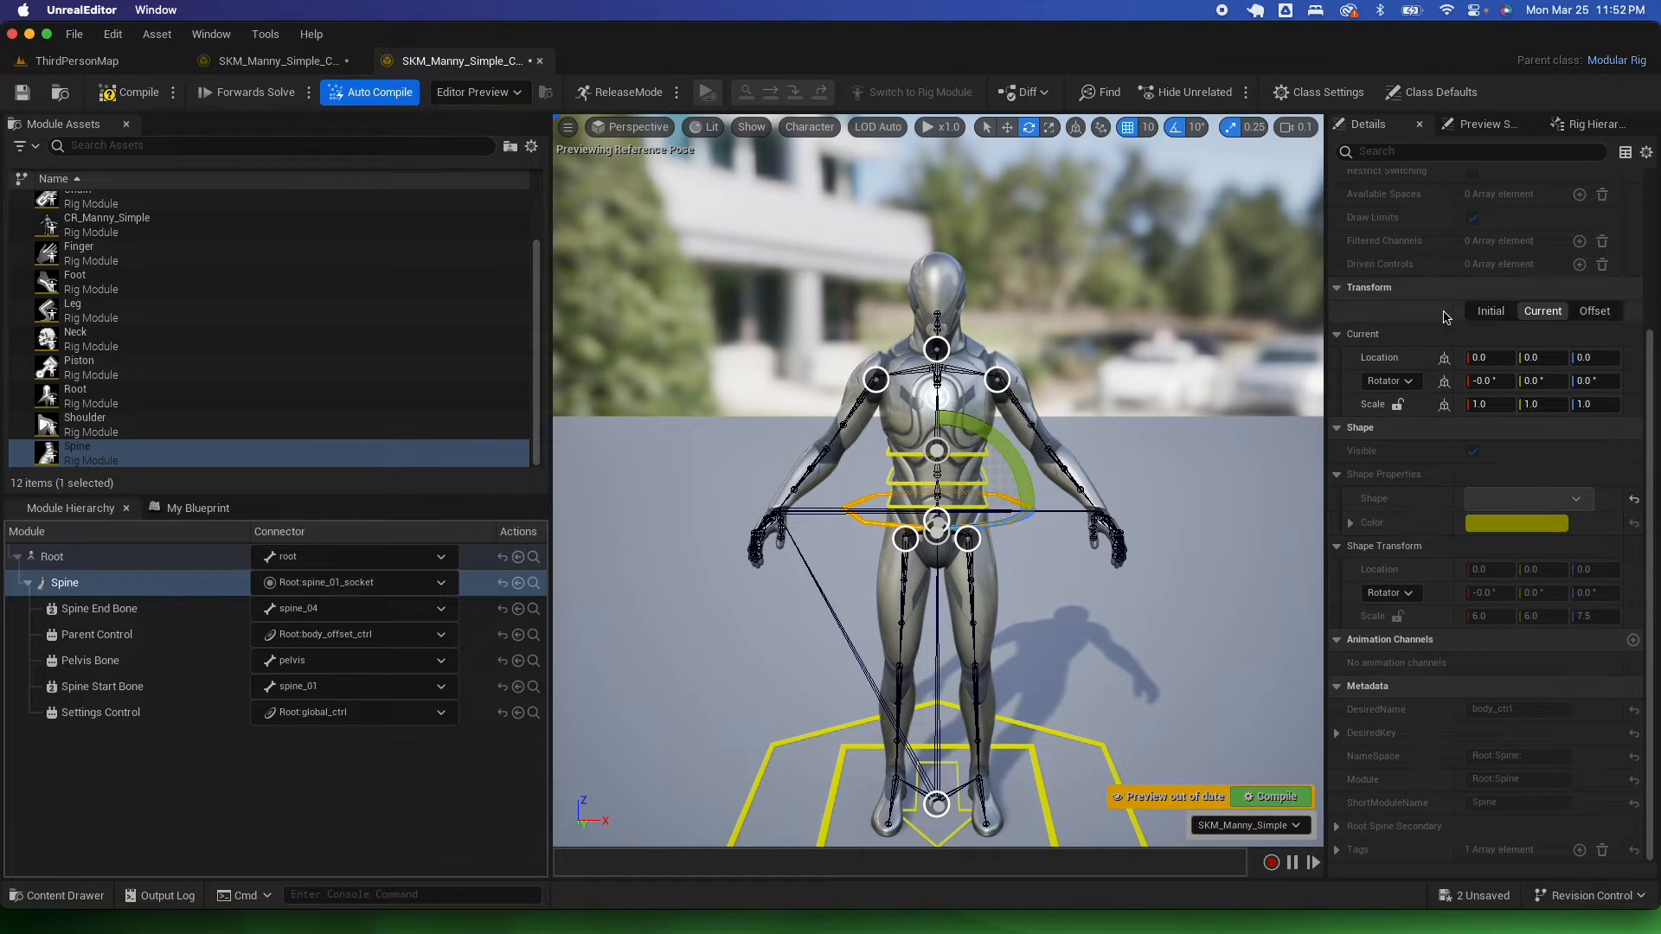
scroll(1446, 316, "up", 5)
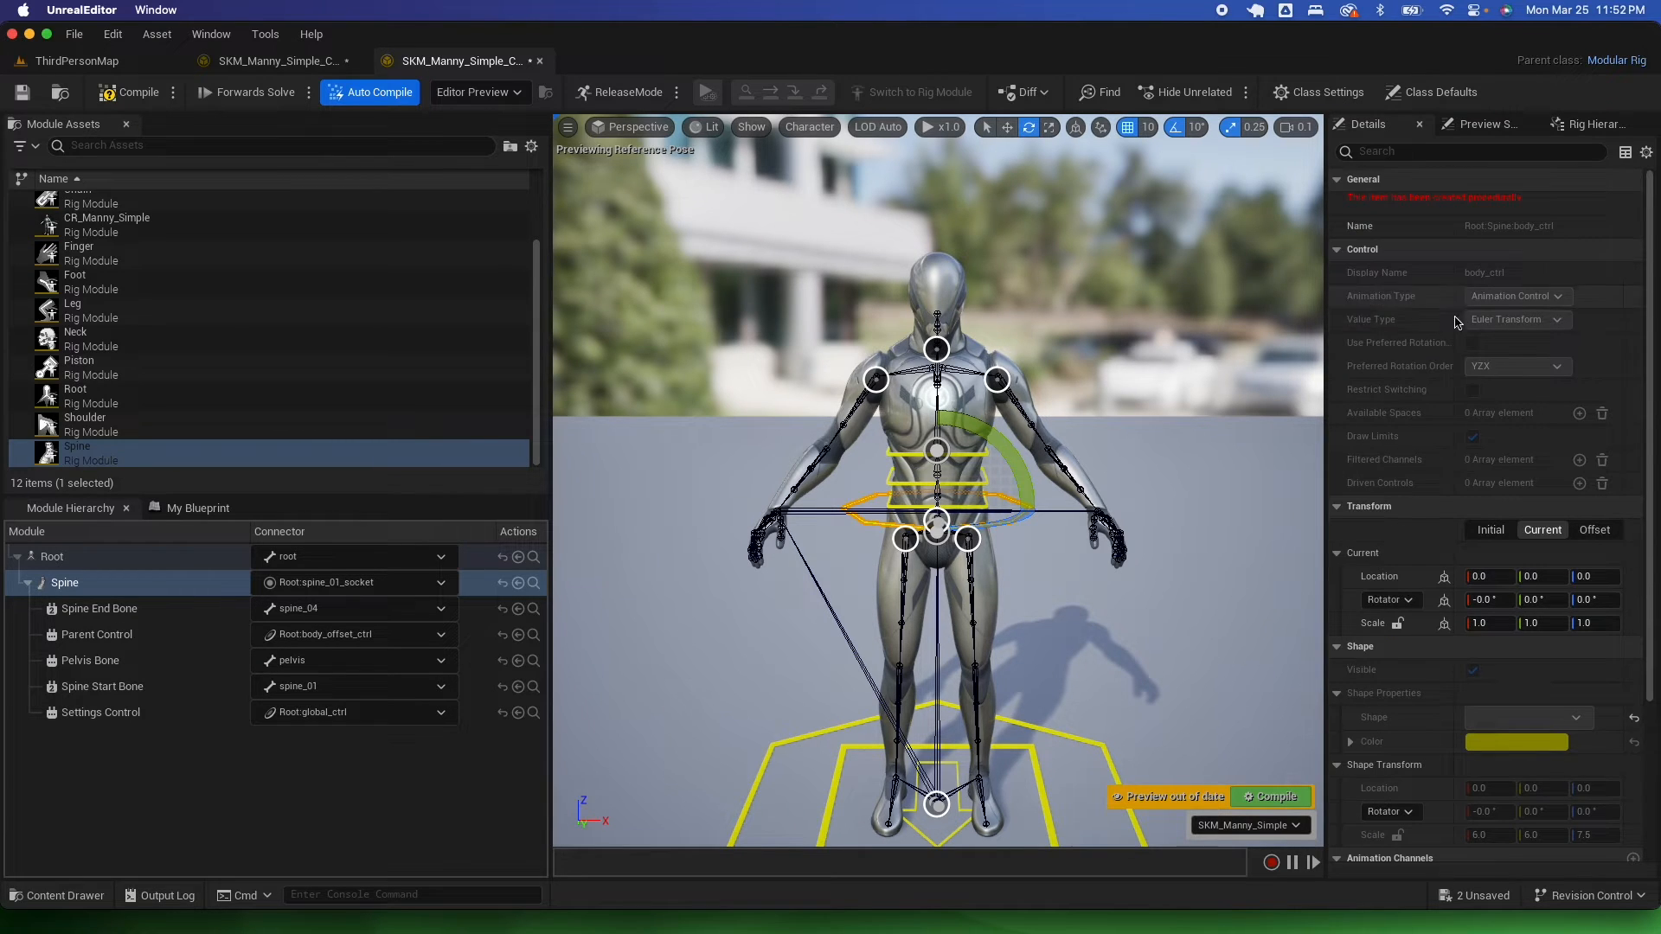
left_click(1590, 126)
scroll(1437, 531, "up", 10)
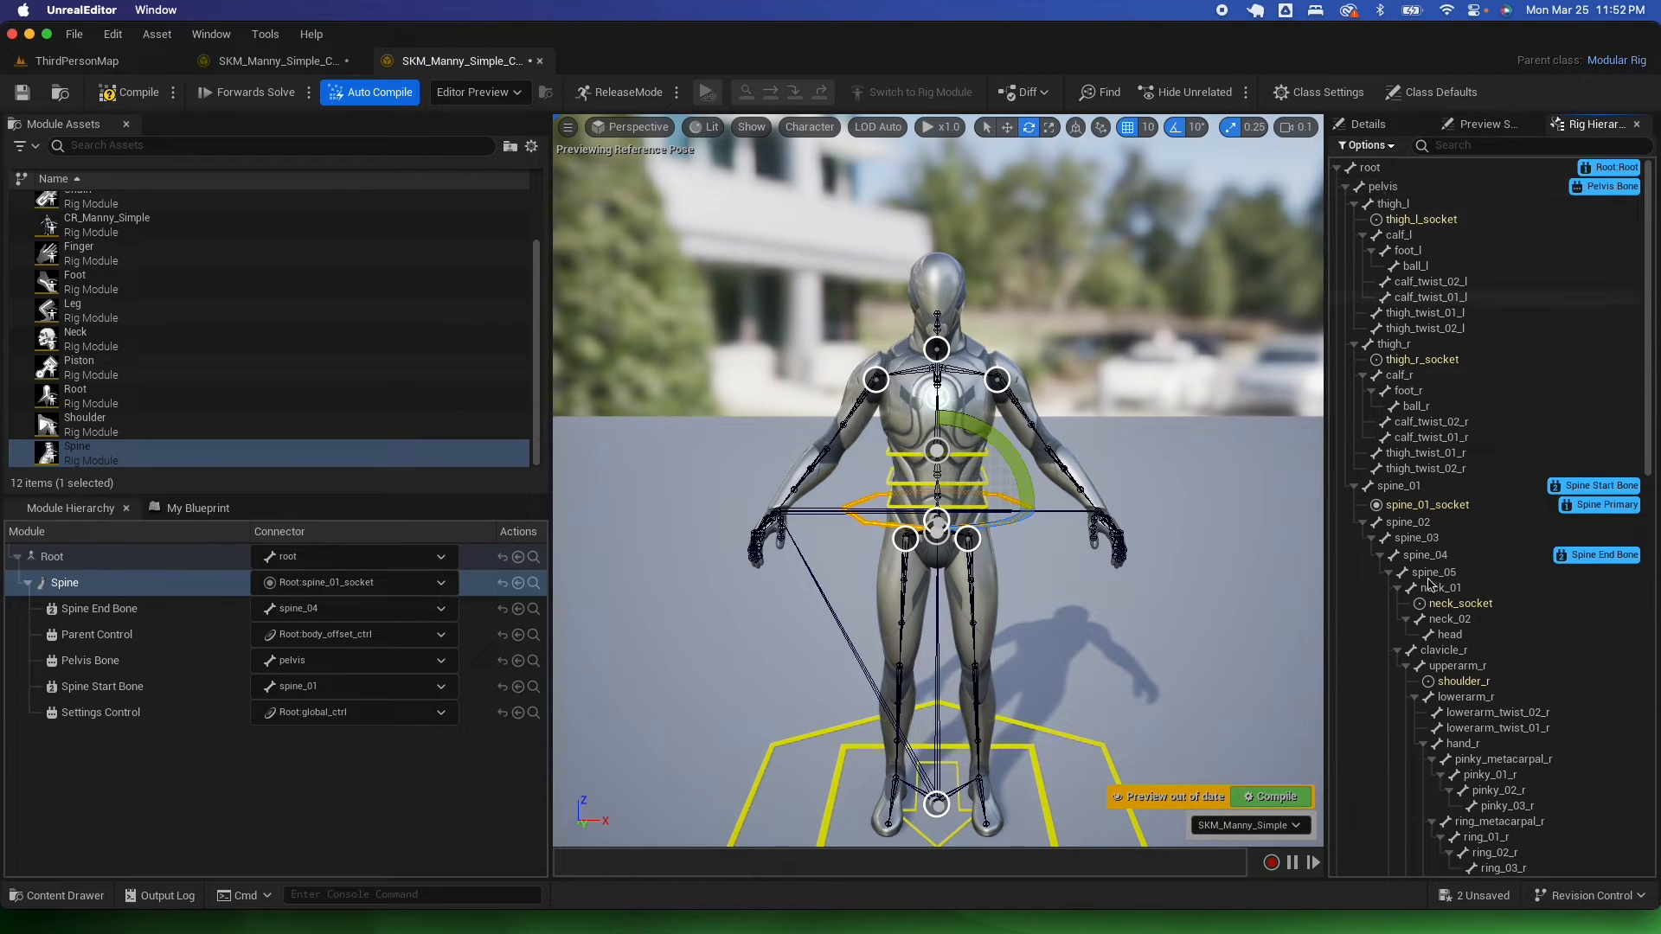
scroll(1450, 555, "down", 10)
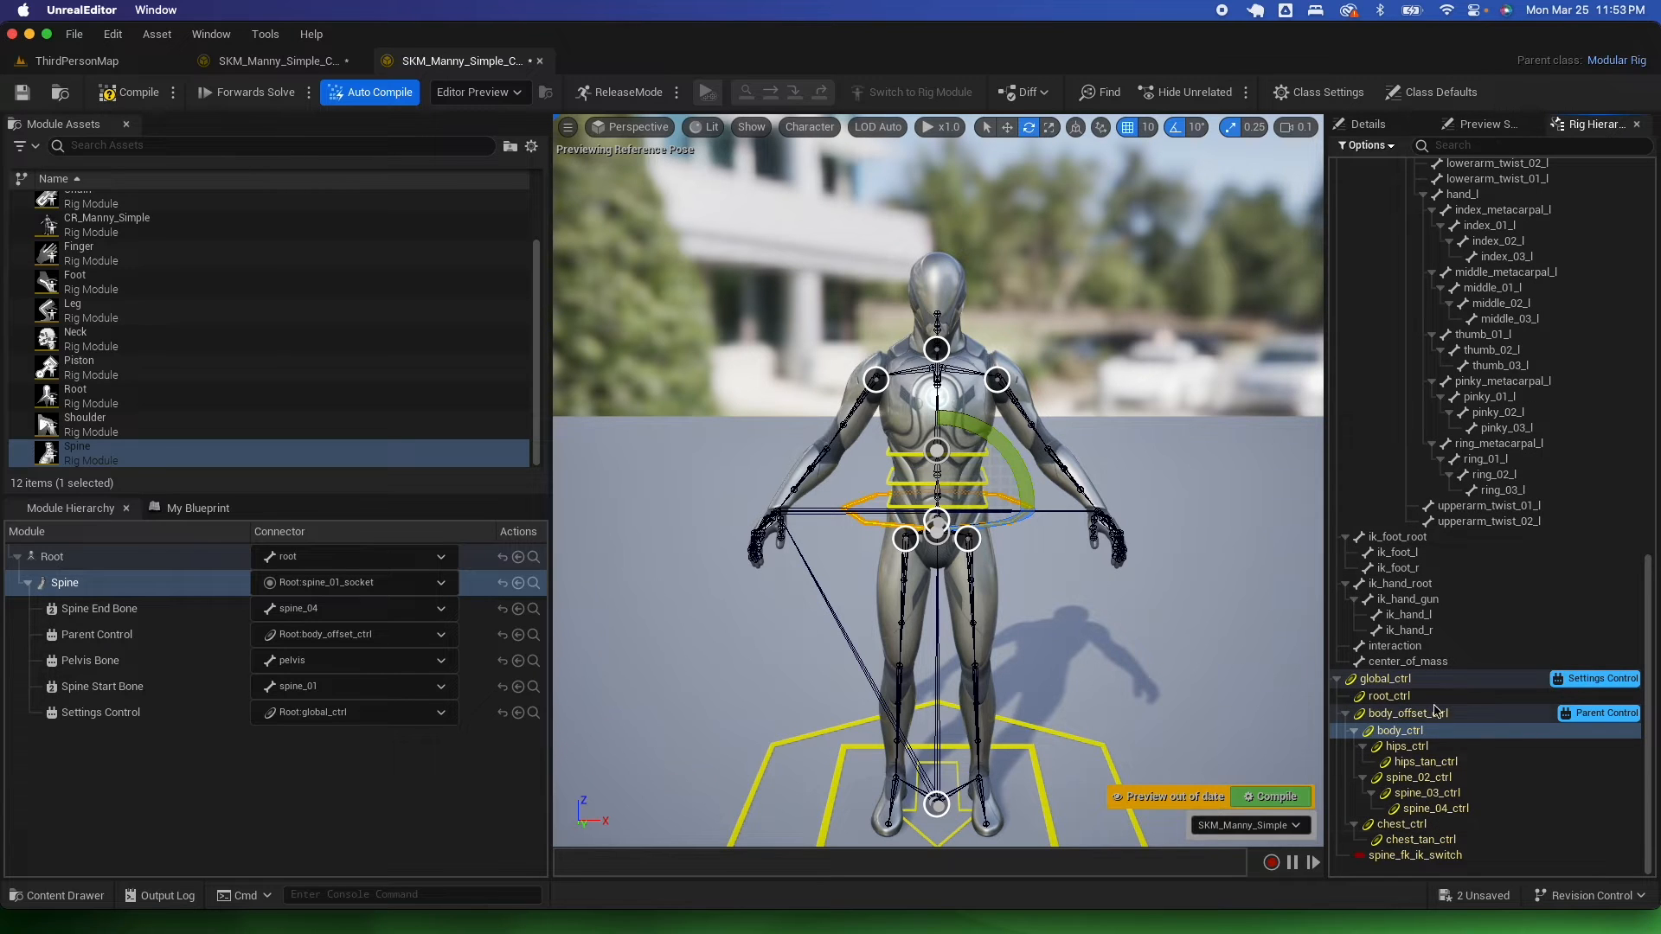
left_click(934, 558)
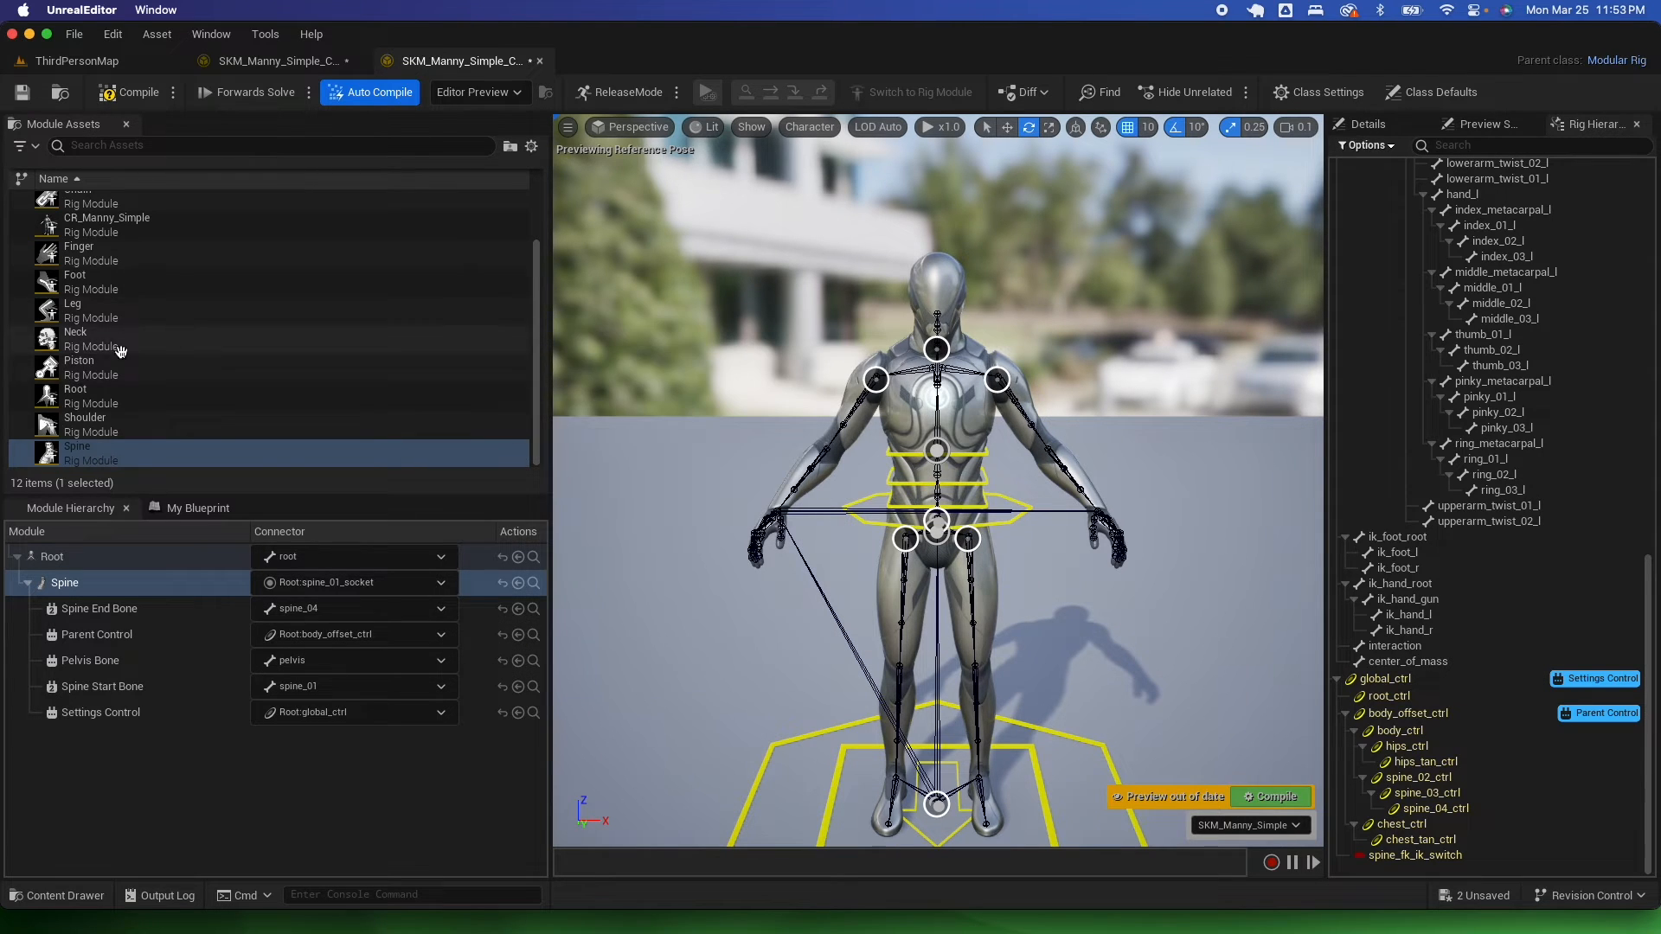
- Attach a Leg module to each thigh socket, thigh_l_socket first and thigh_r_socket second
left_click(79, 316)
left_click_drag(79, 317, 964, 540)
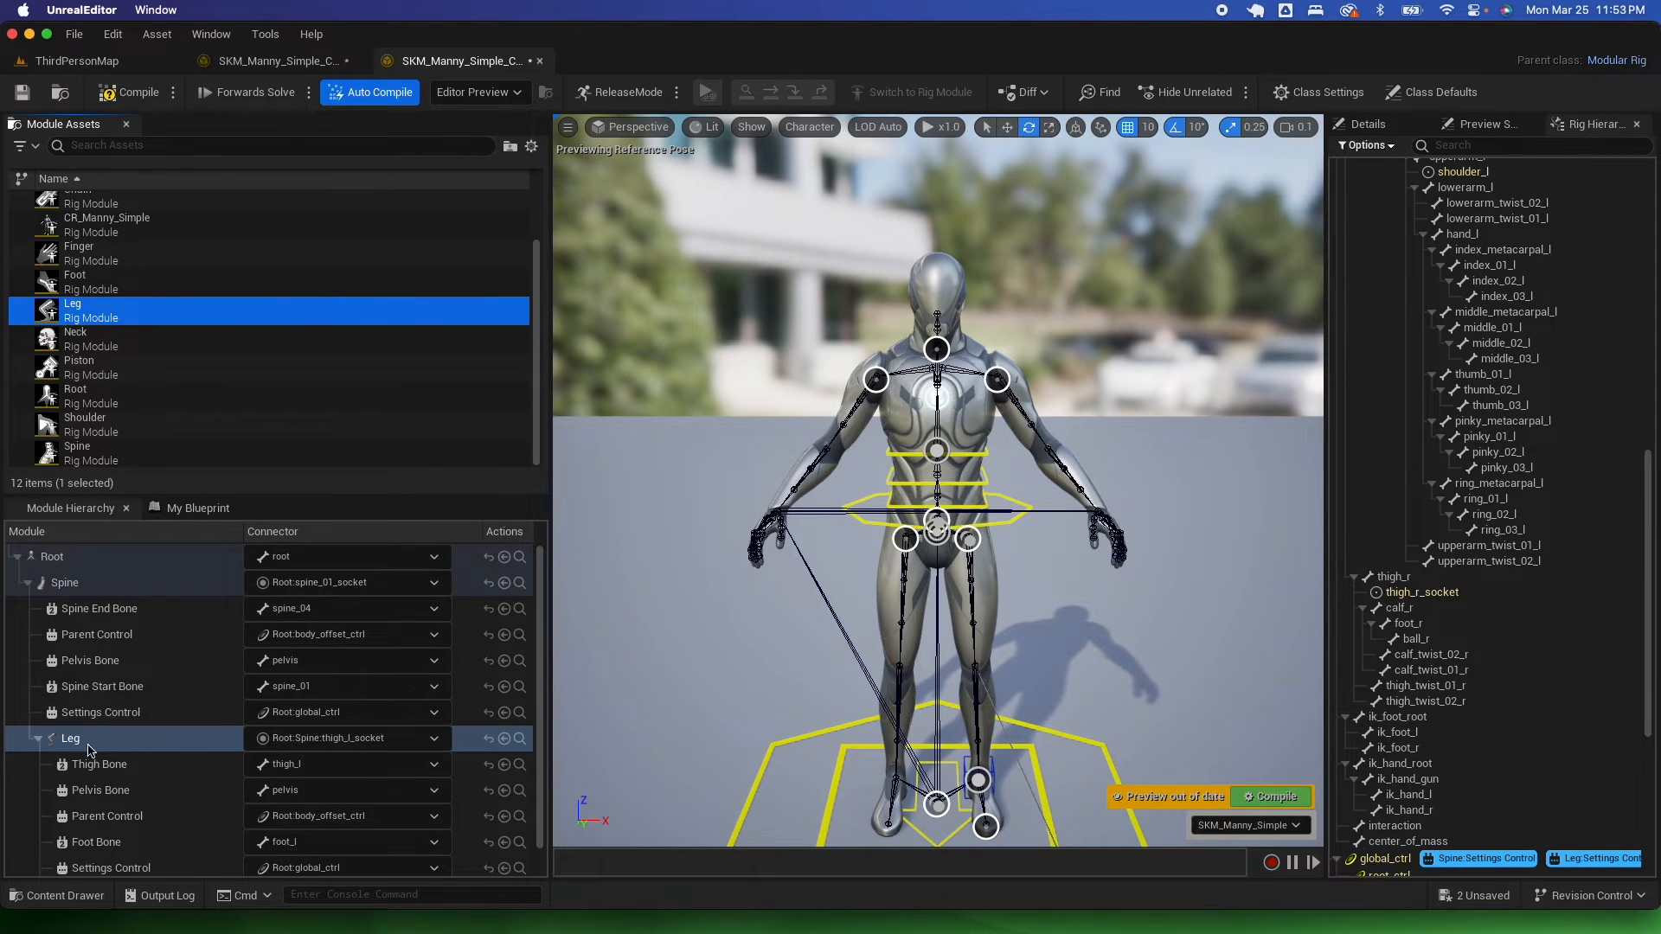
scroll(89, 749, "down", 1)
left_click_drag(79, 314, 904, 543)
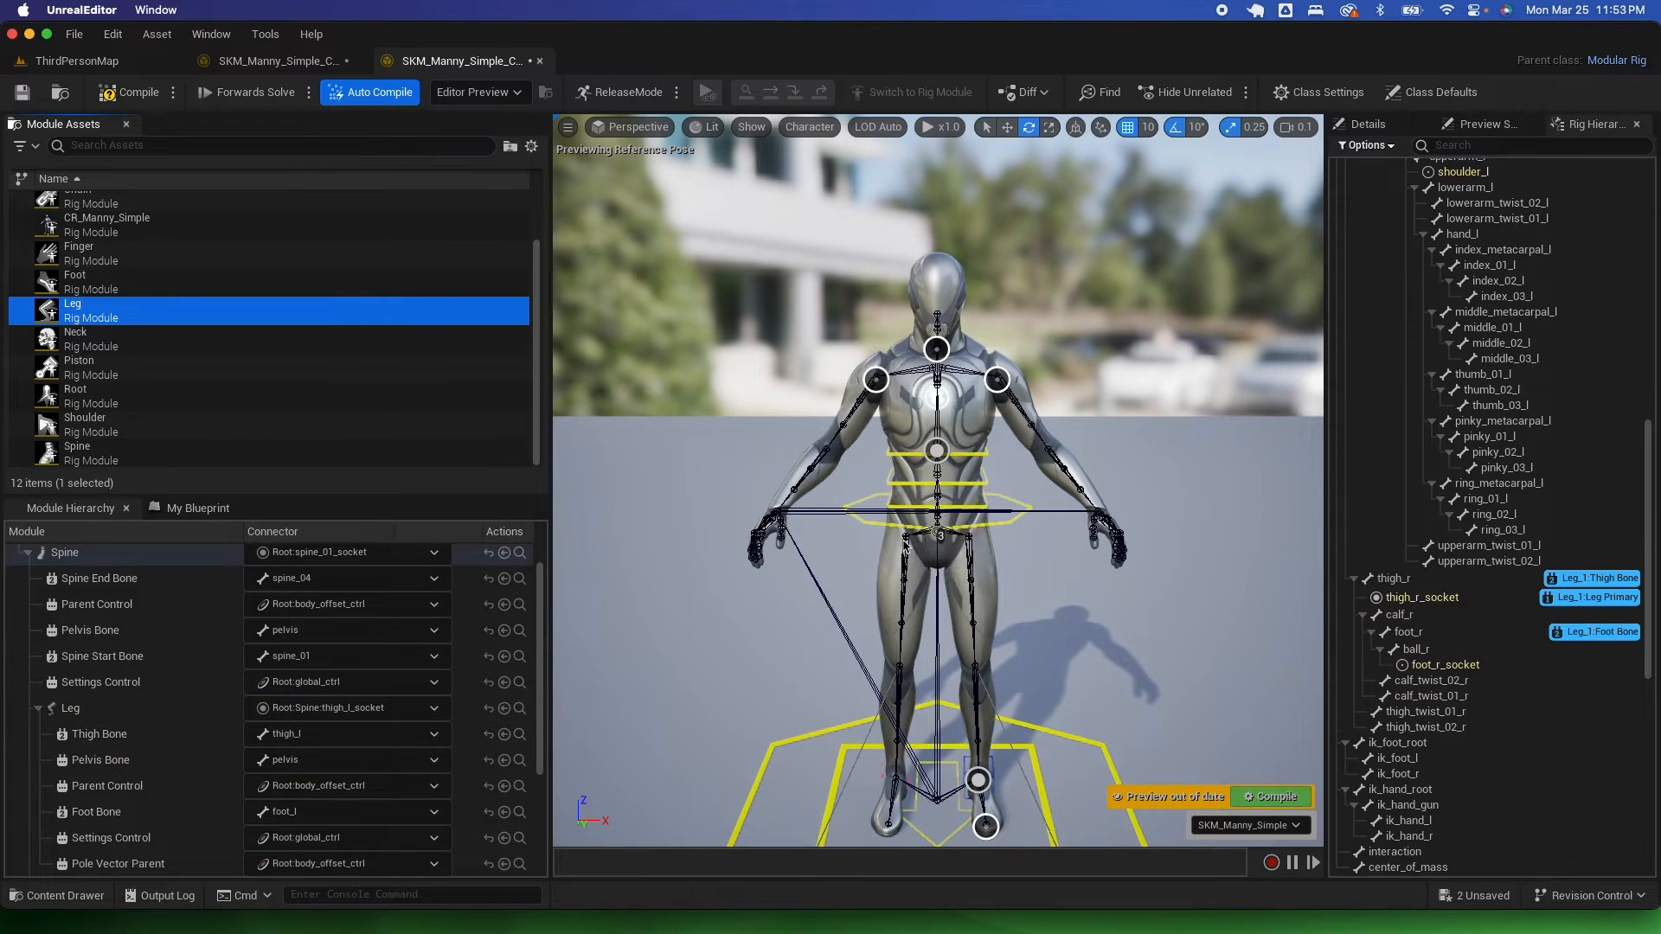
scroll(143, 703, "down", 5)
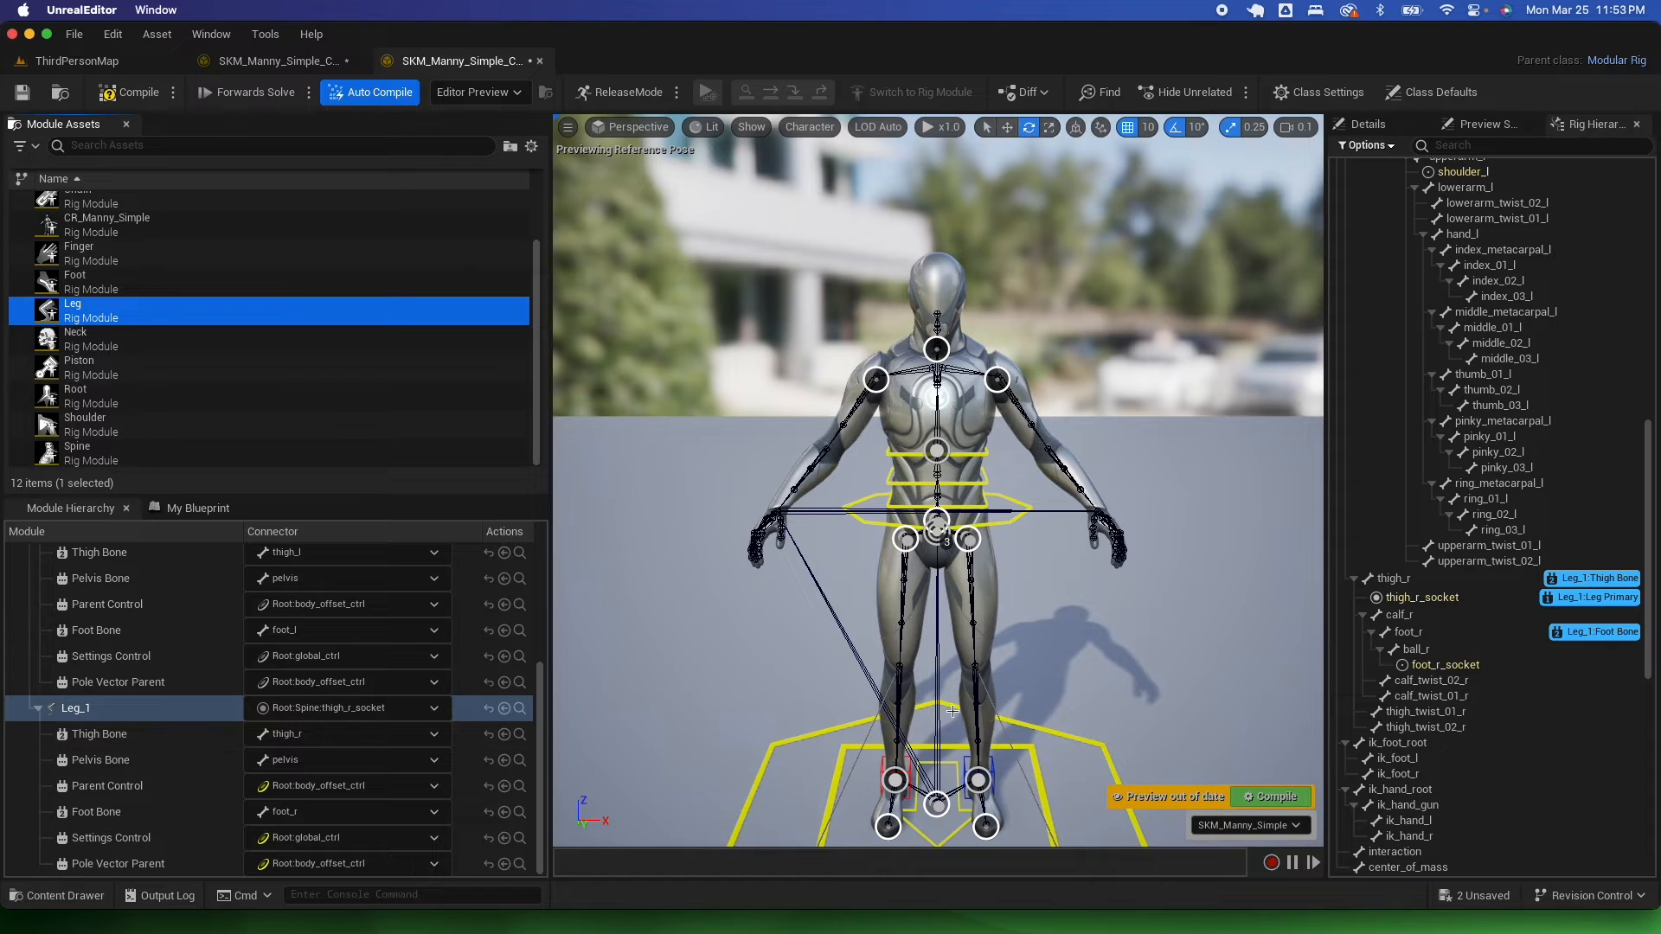
- Attach a Foot module to foot_l_socket and another to foot_r_socket
left_click(987, 830)
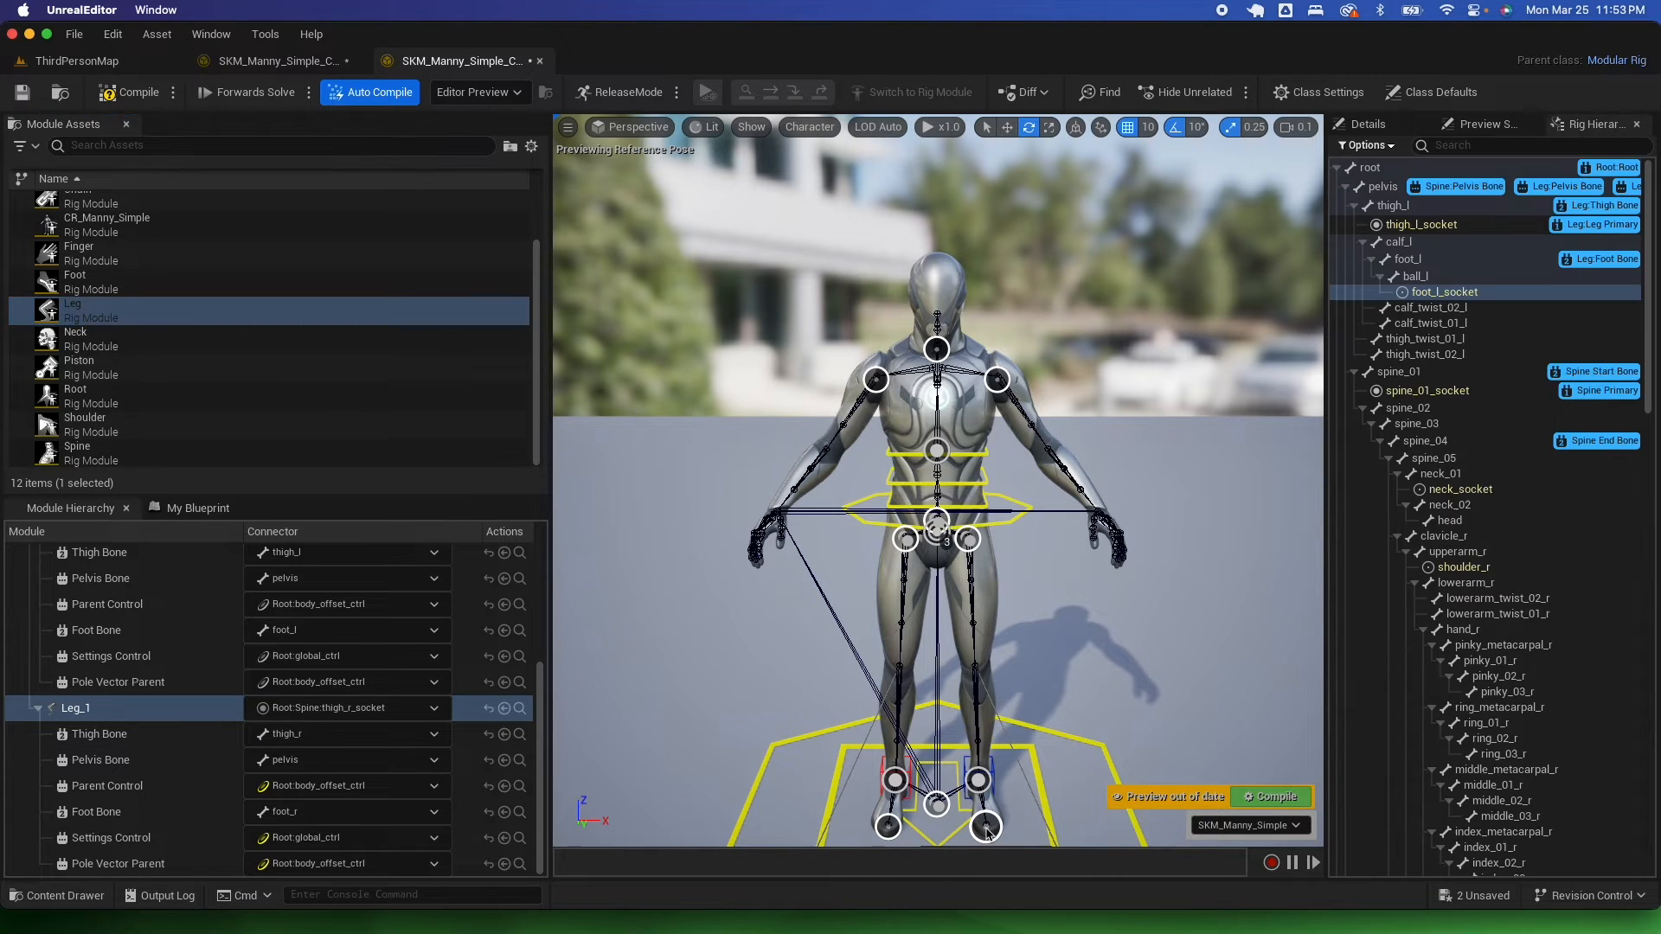
right_click_drag(1055, 719, 1055, 778)
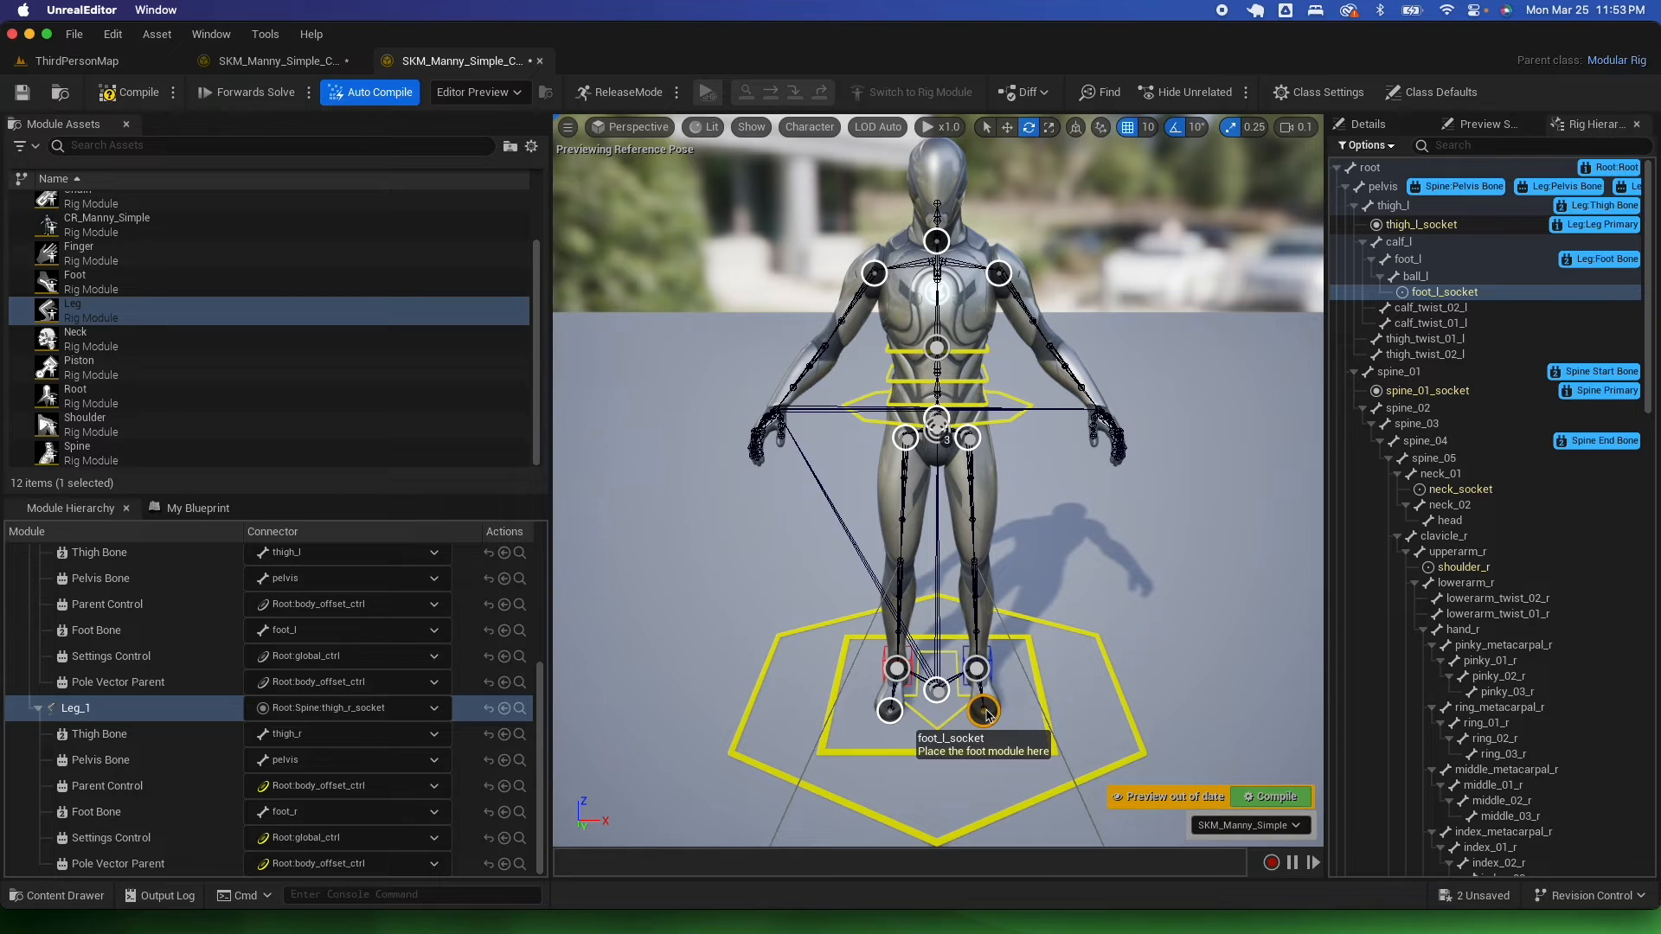
left_click_drag(70, 279, 984, 712)
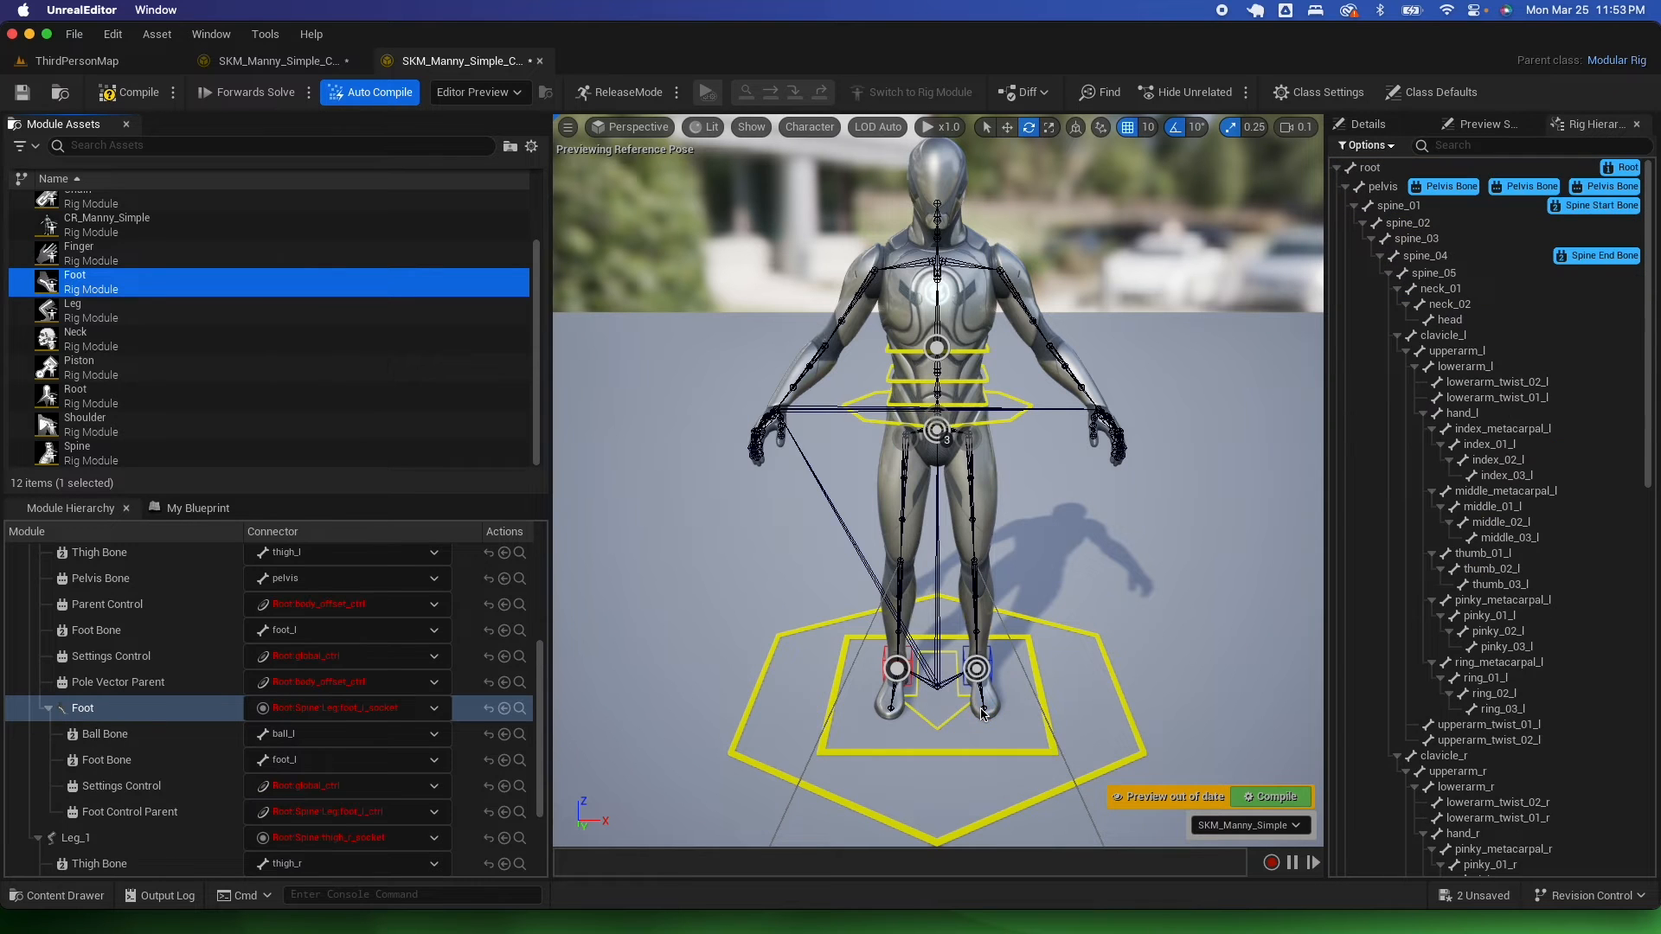
left_click_drag(78, 281, 890, 711)
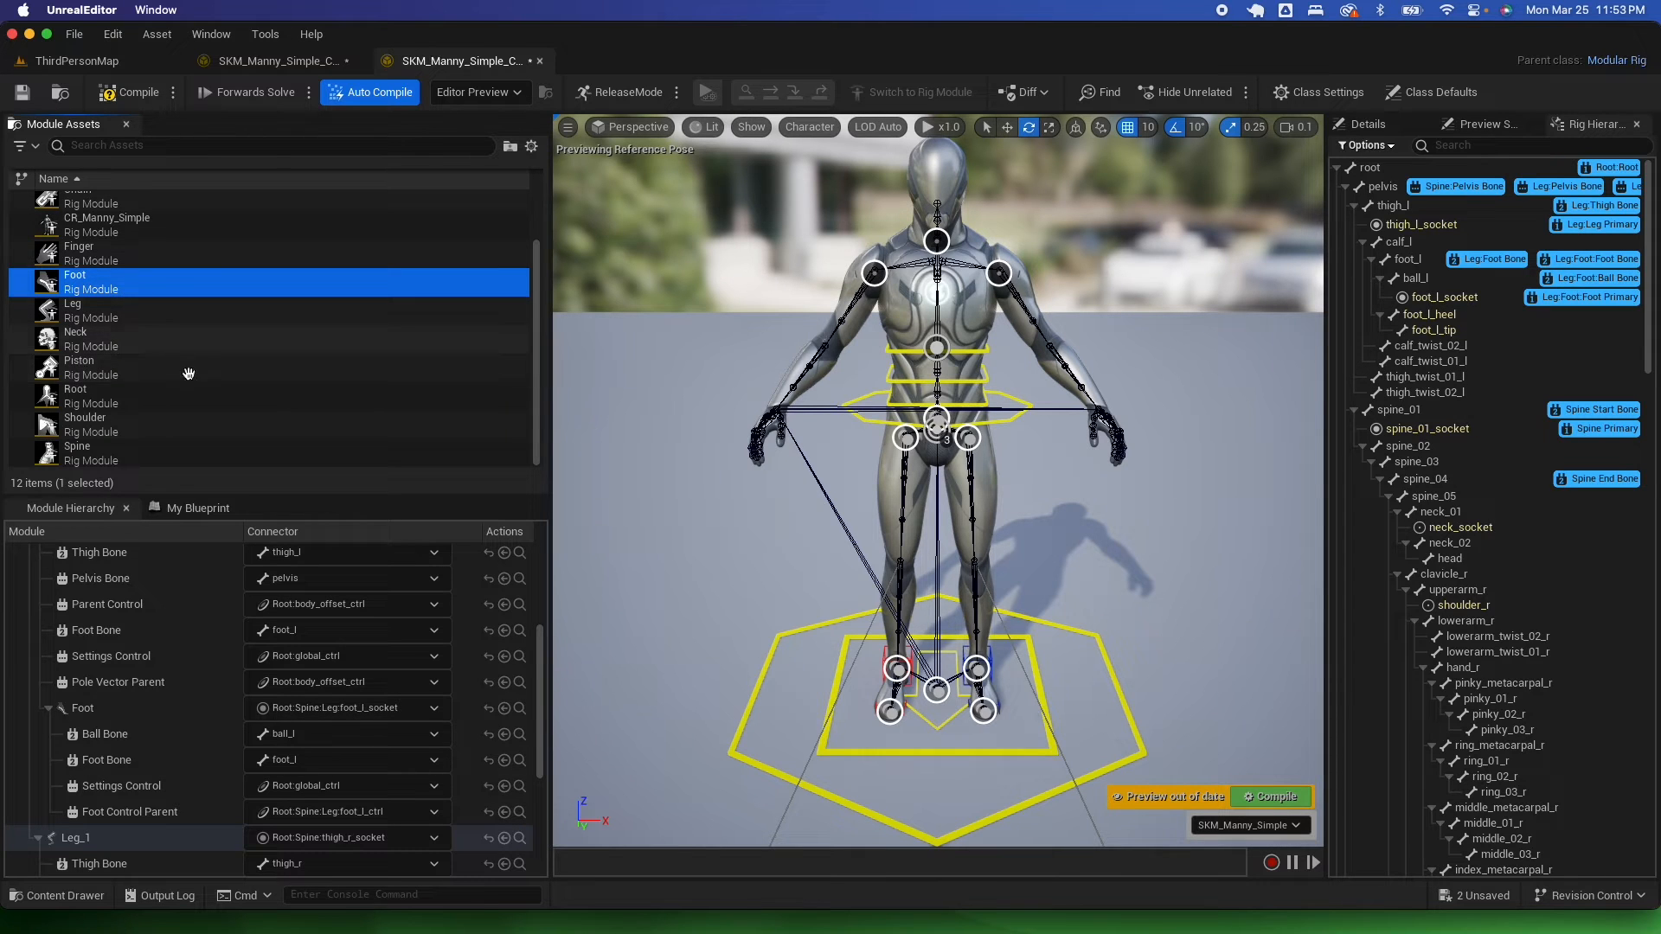
- Attach a Shoulder module to shoulder_l and another to shoulder_r
left_click(106, 424)
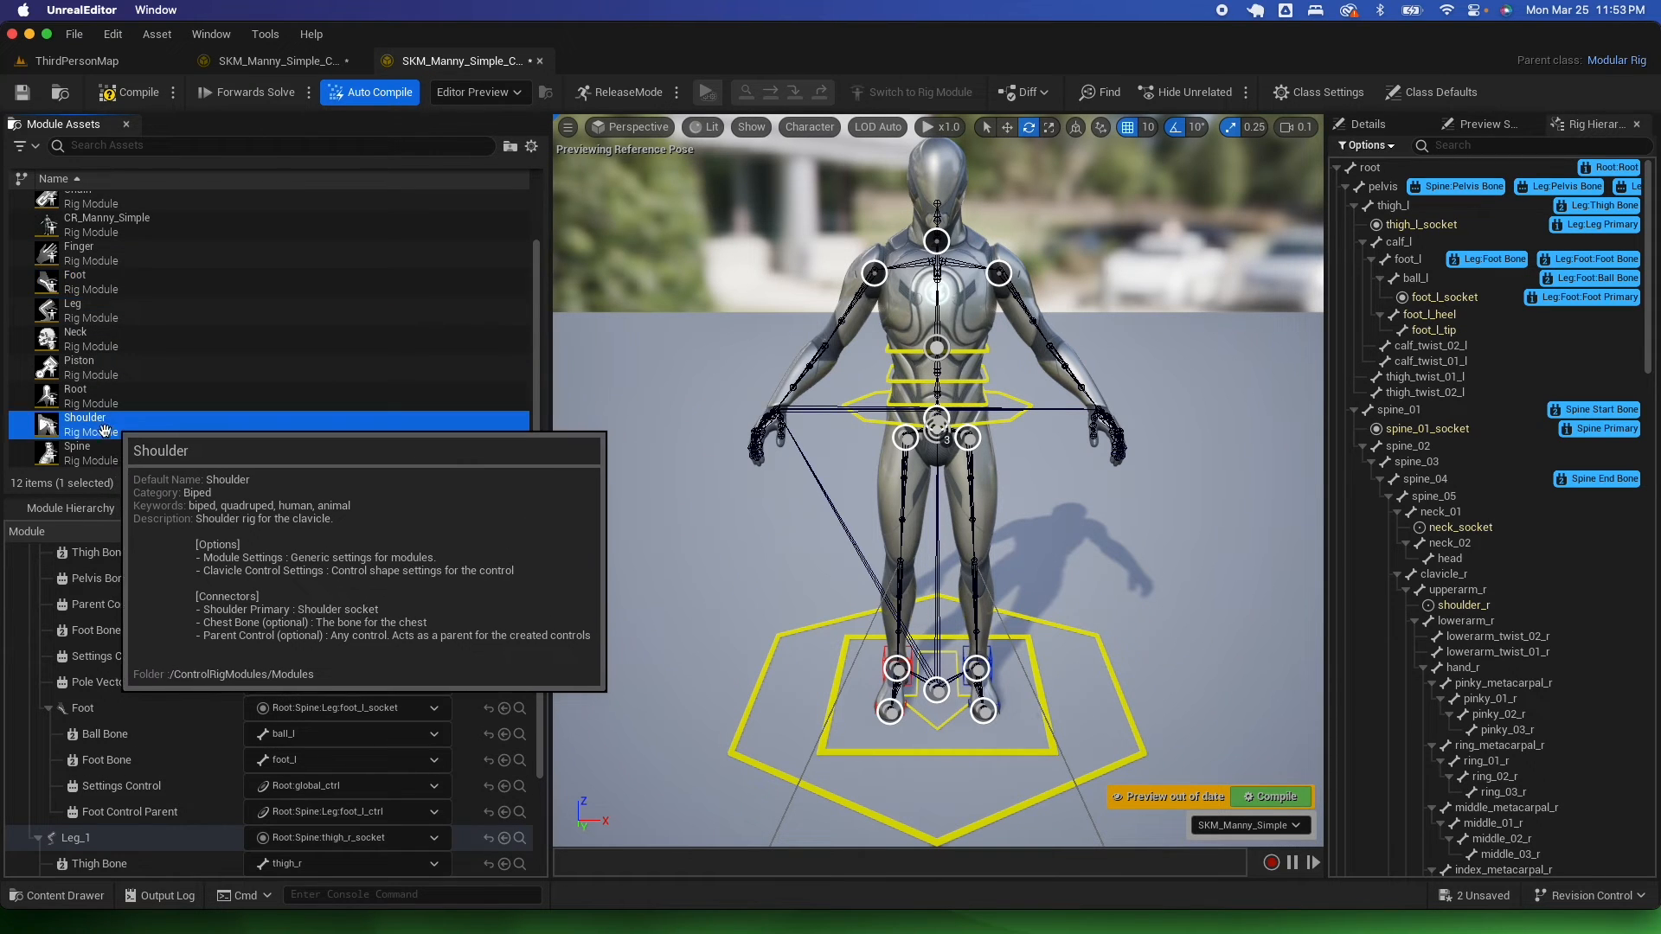
left_click_drag(1065, 312, 1001, 288)
left_click_drag(178, 428, 878, 285)
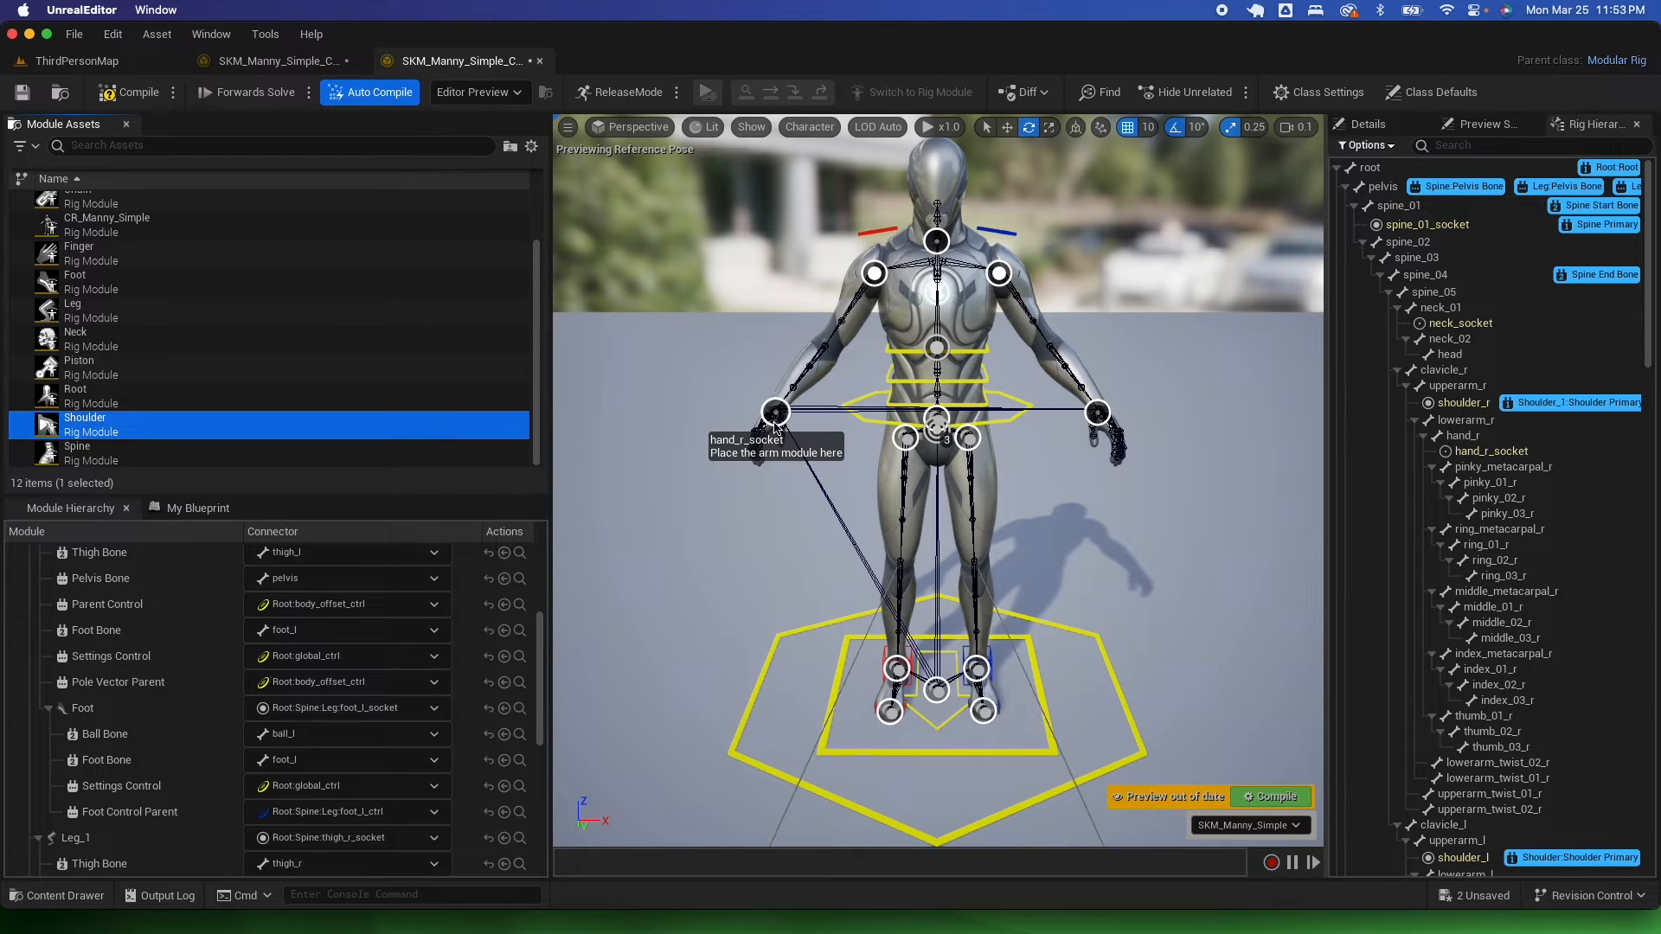
- Attach an Arm module to hand_r_socket and another to the matching socket on the mannequin's left hand
scroll(125, 253, "up", 2)
left_click(278, 231)
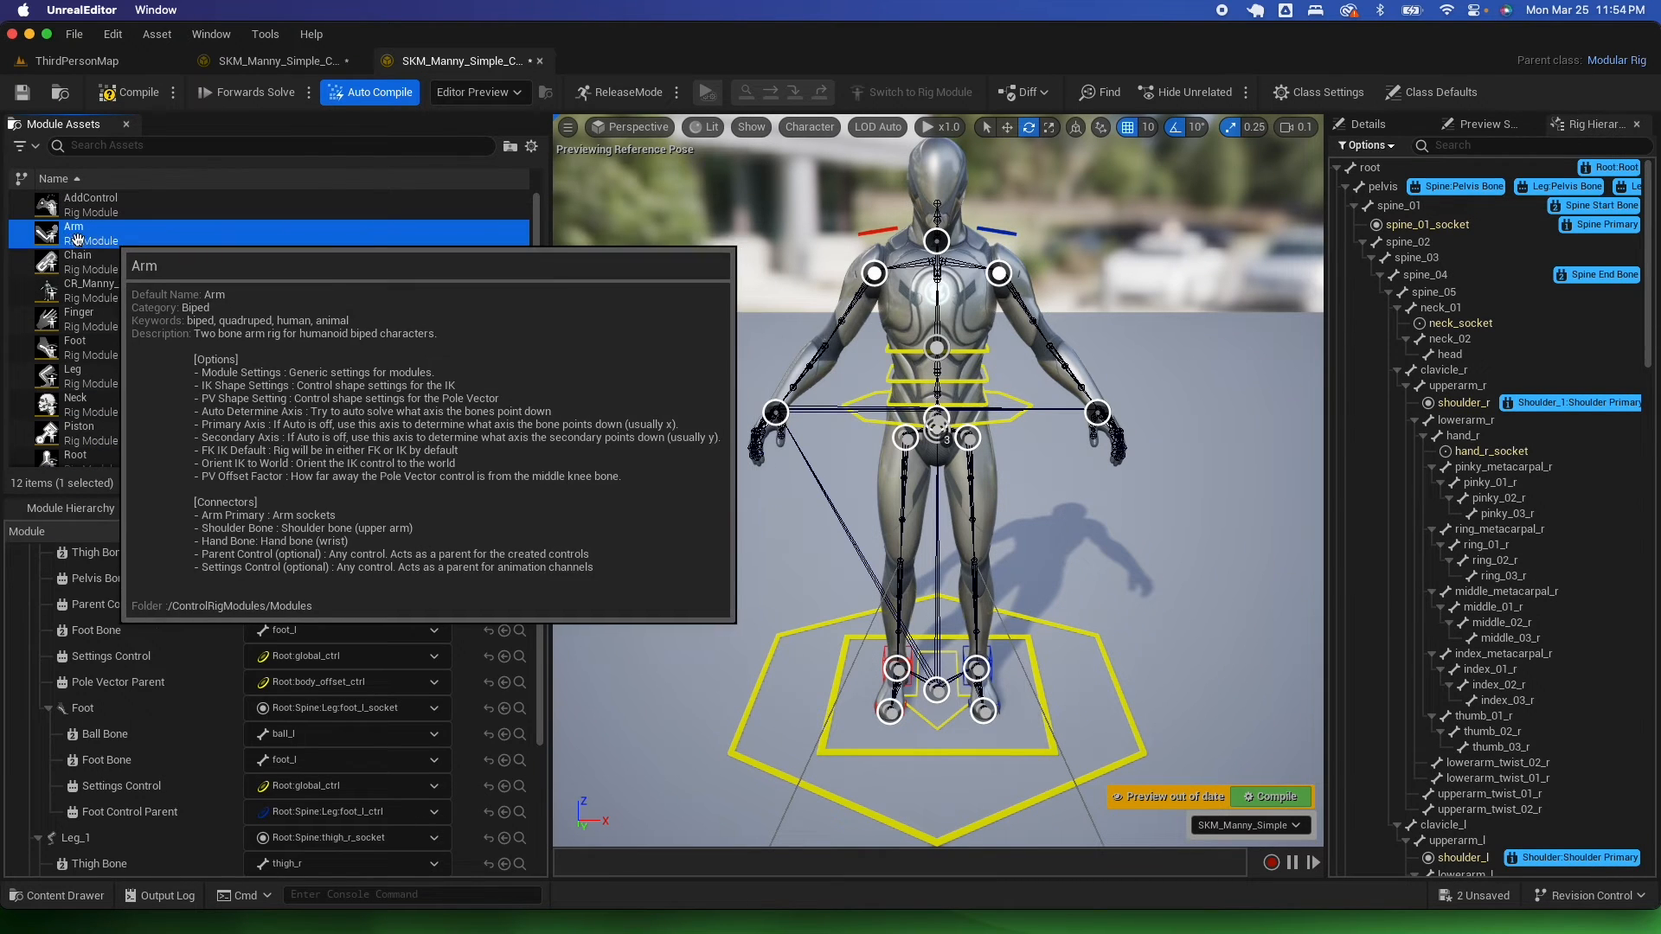
left_click_drag(279, 232, 774, 416)
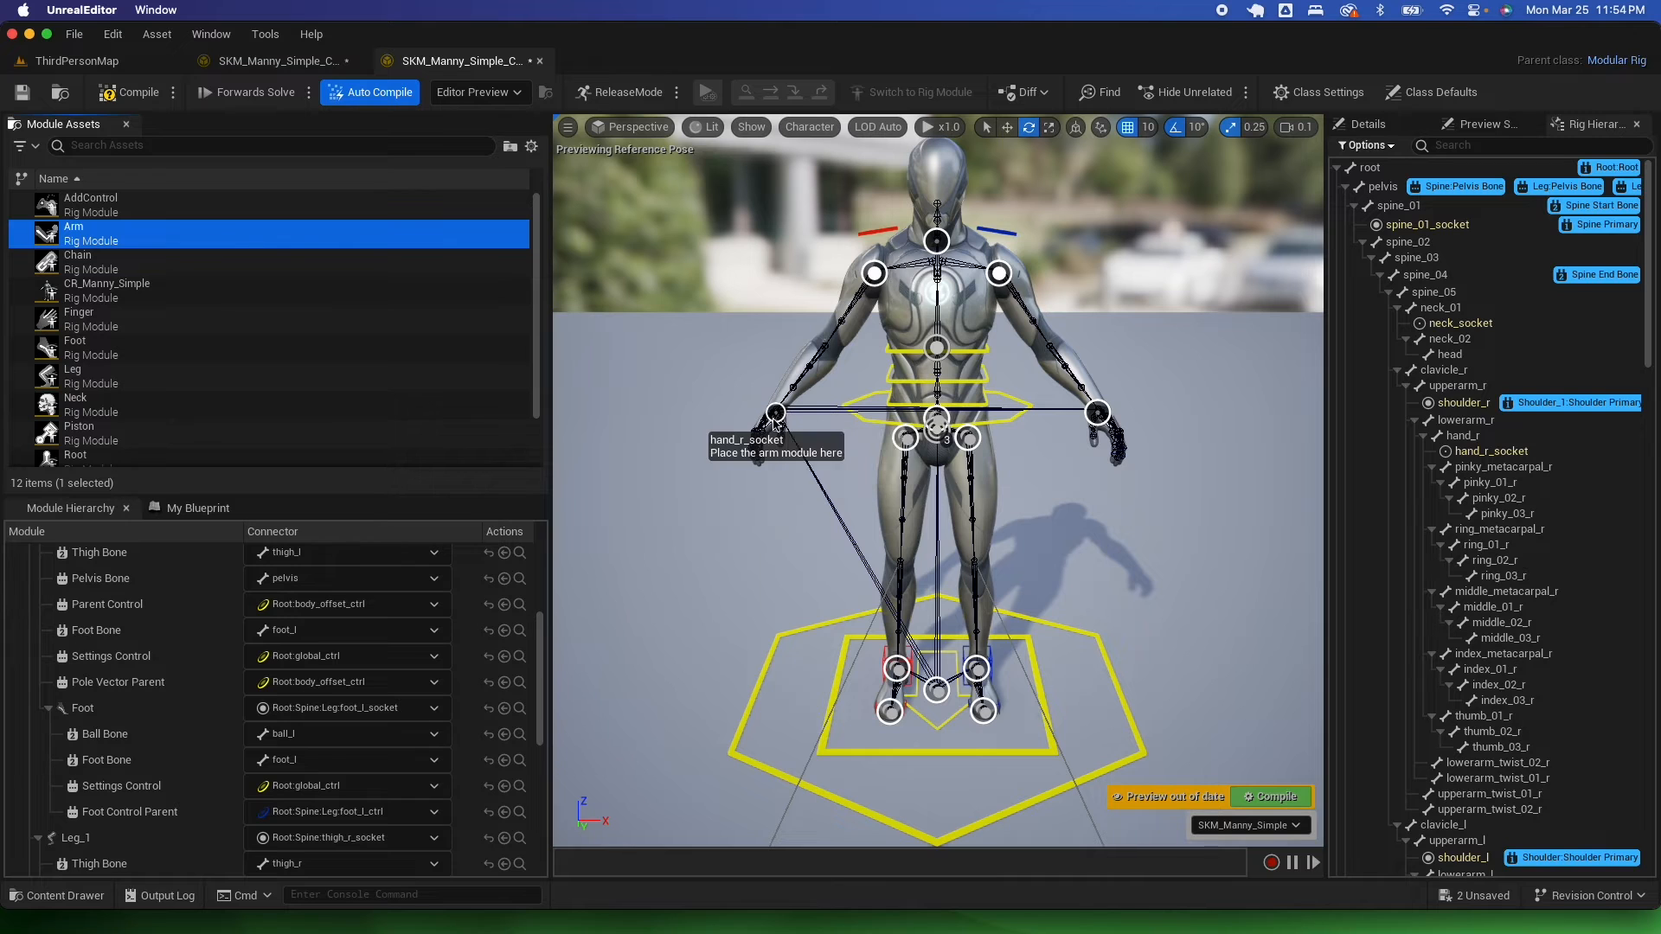
left_click_drag(105, 235, 1100, 416)
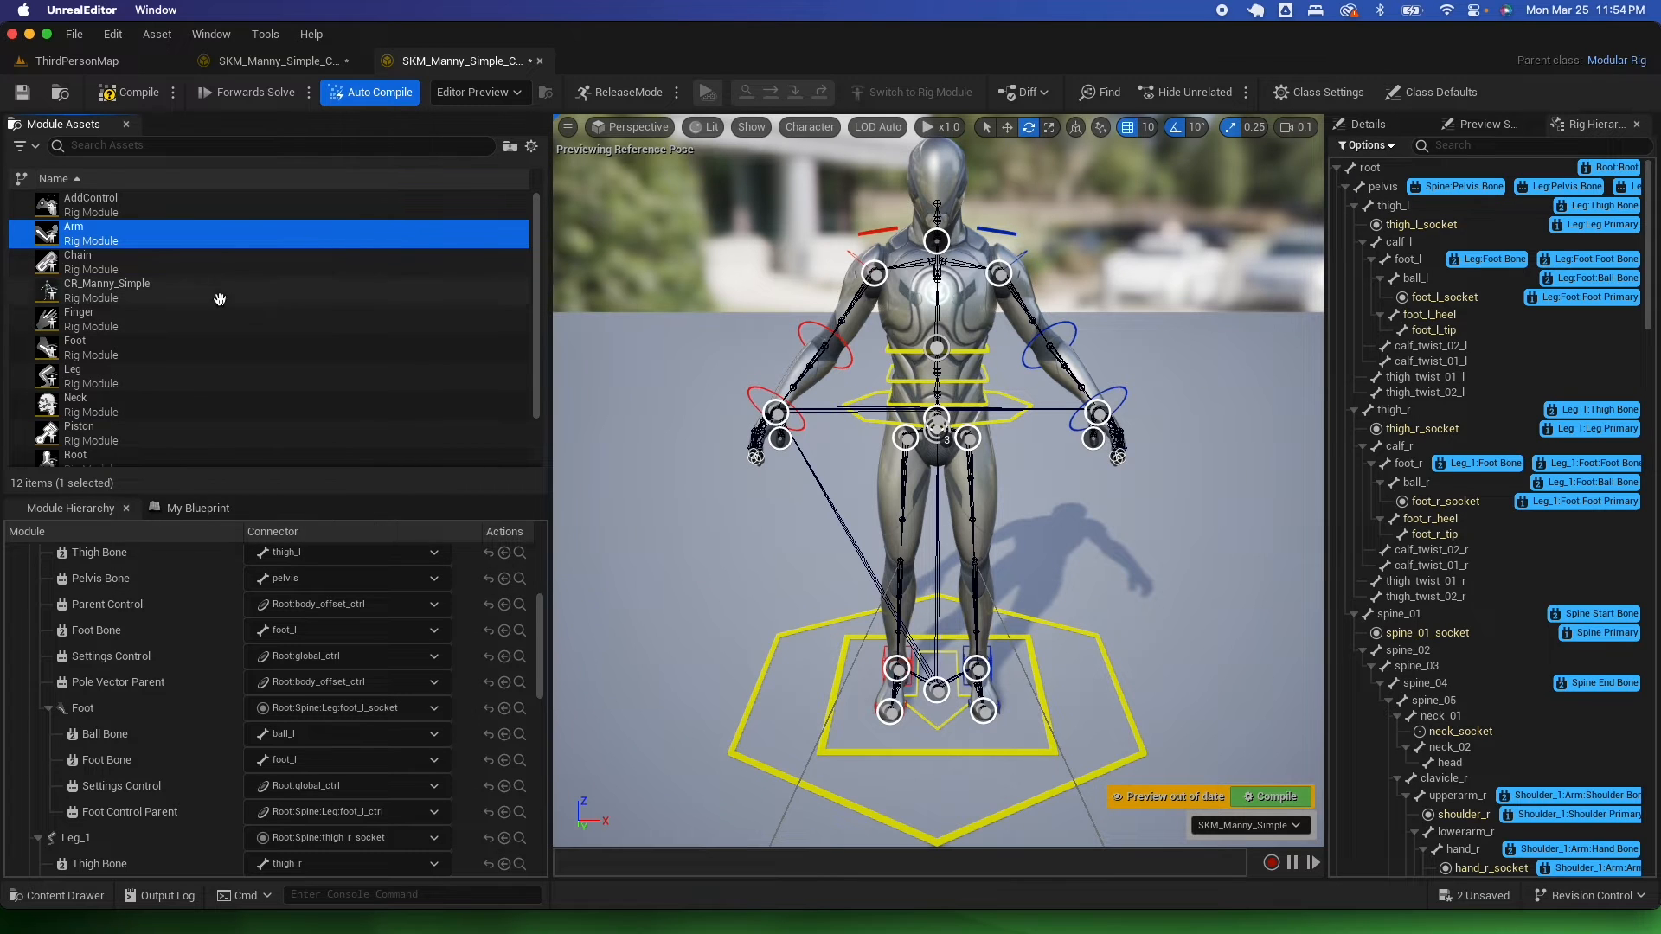
- Attach the Neck module to neck_socket at the base of the mannequin's neck
left_click_drag(111, 405, 941, 241)
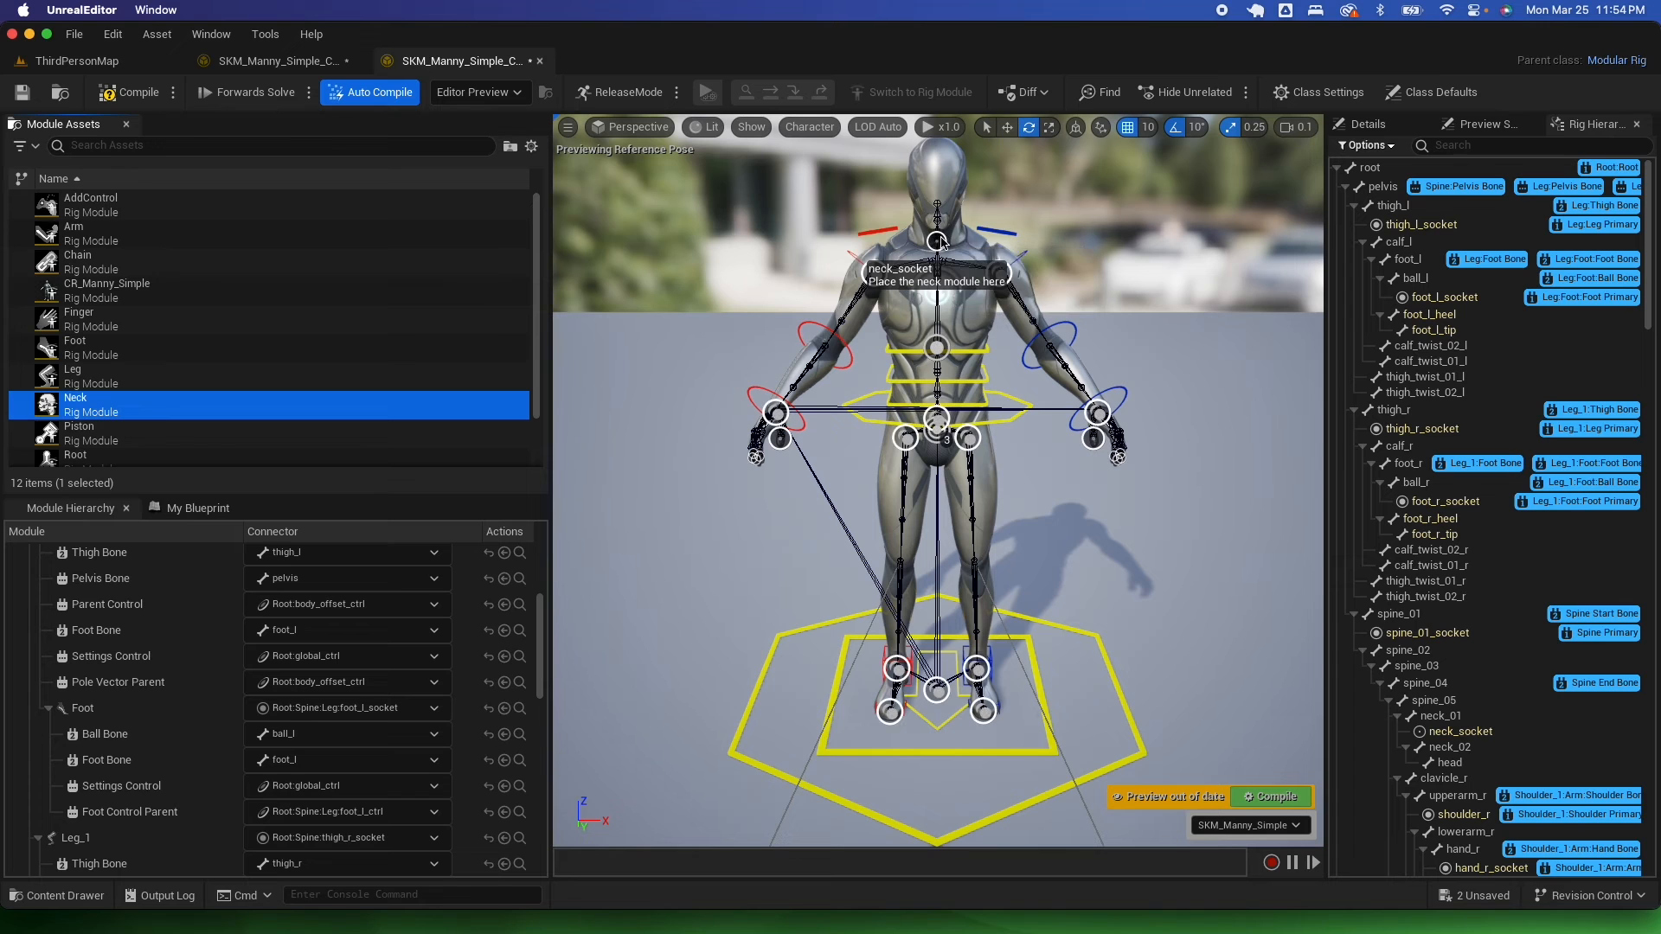
middle_click_drag(1110, 262, 1041, 295)
scroll(1070, 288, "up", 2)
left_click(1068, 209)
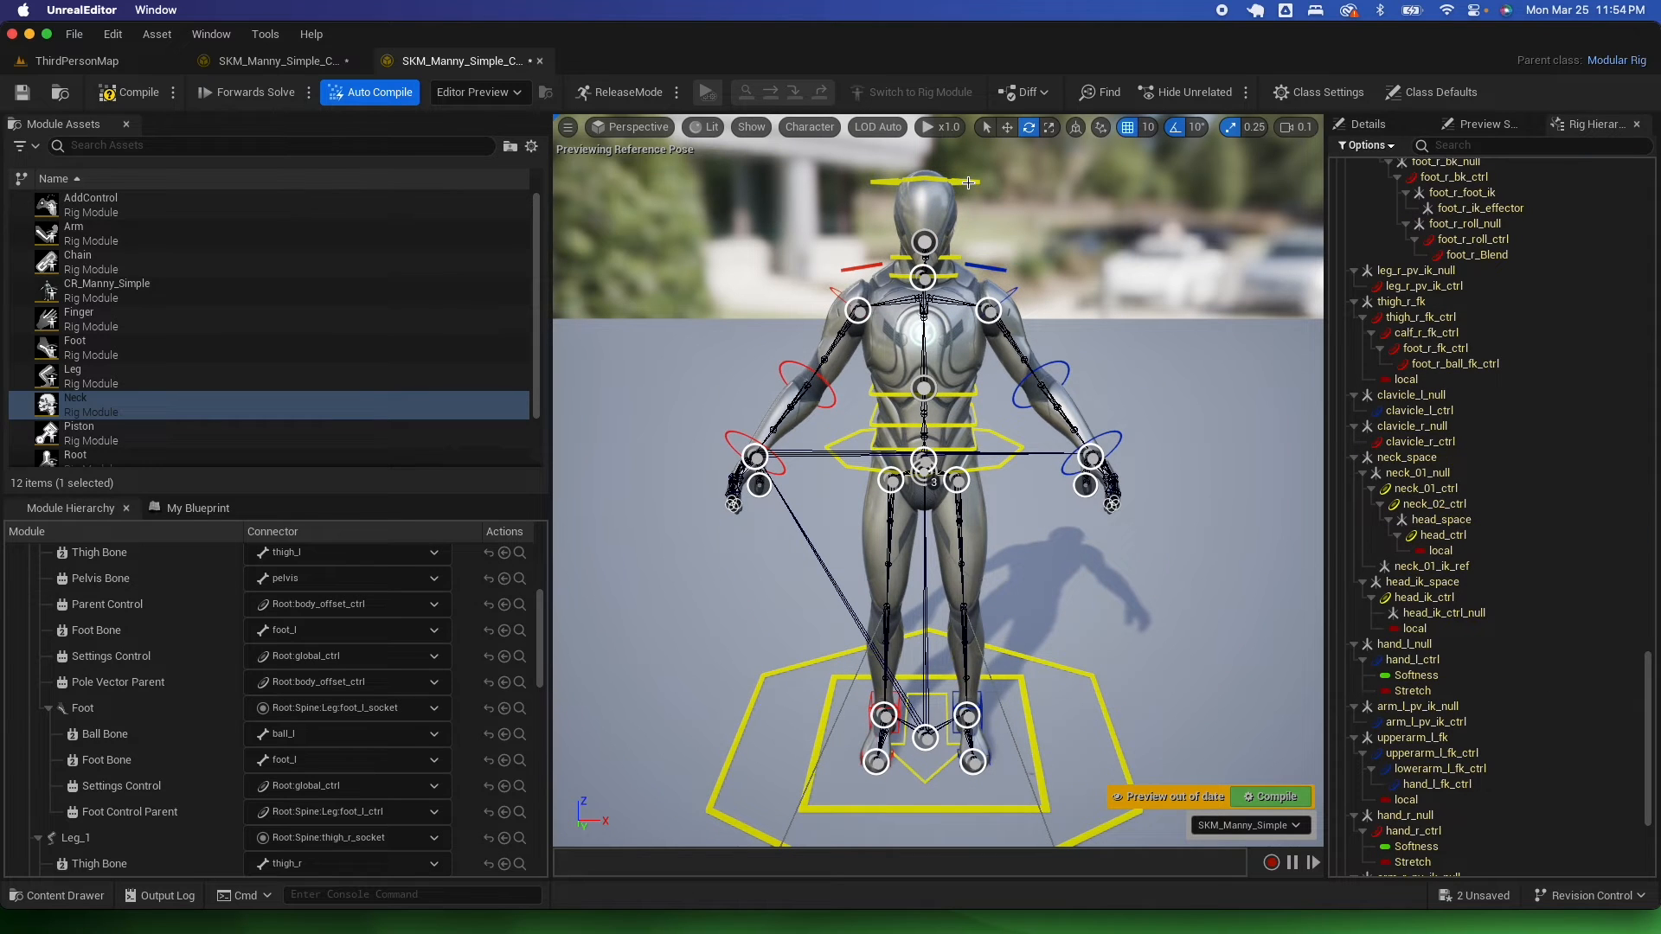
- Test-rotate head_ctrl above the mannequin's head, and deselect the control
left_click(976, 184)
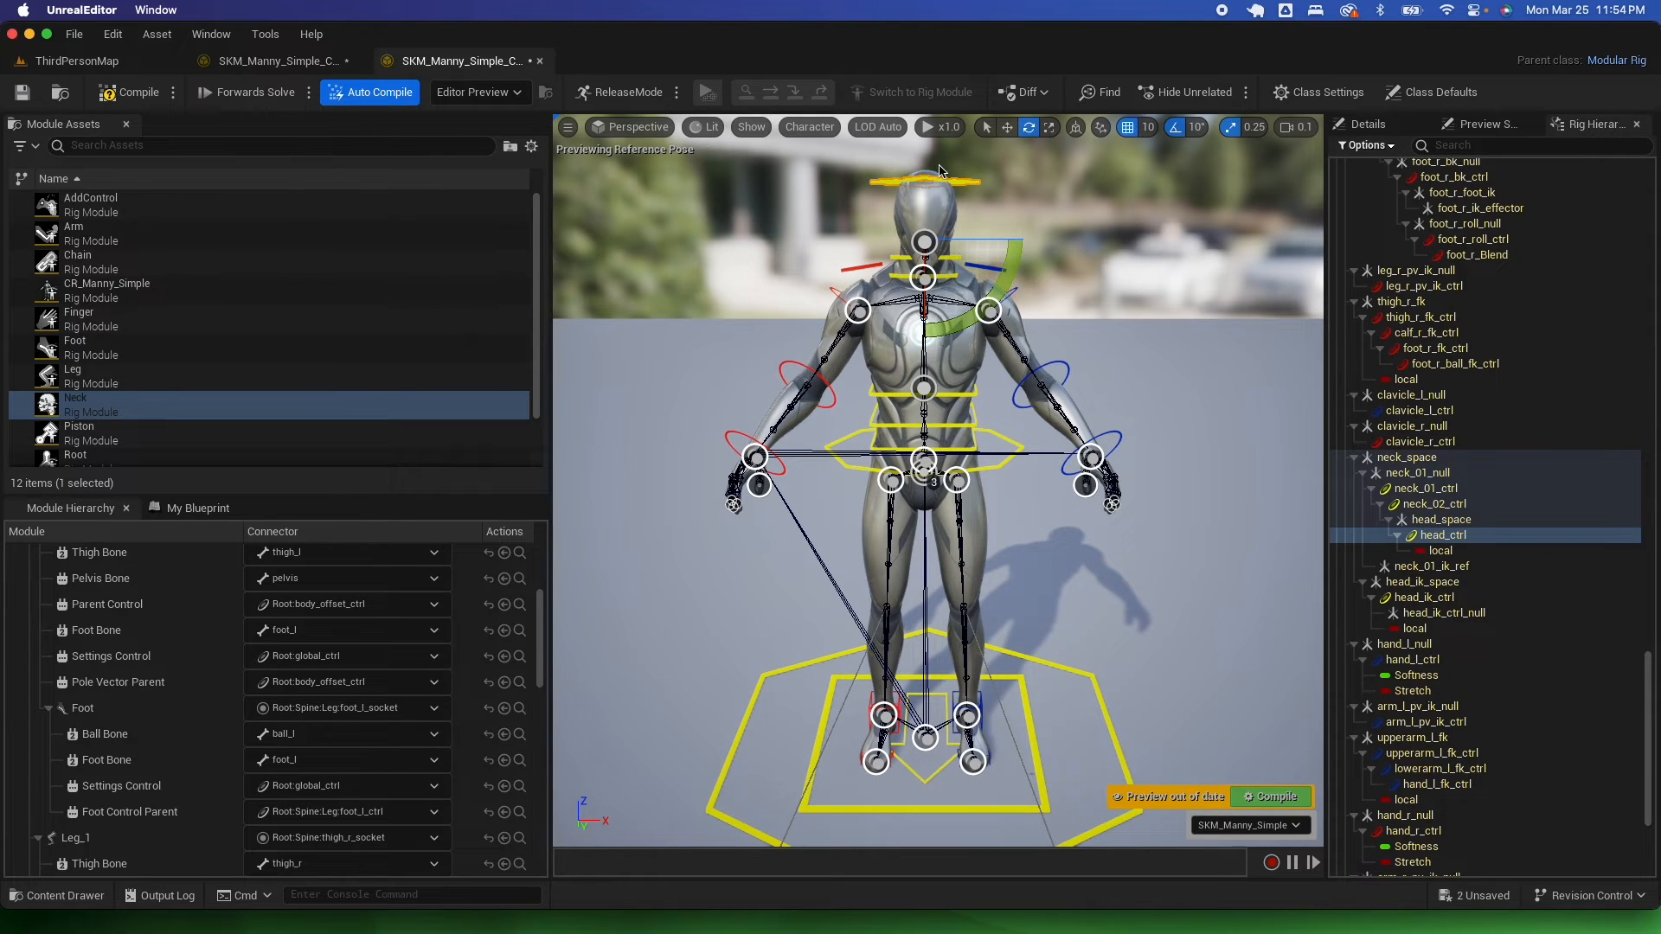
left_click_drag(986, 242, 1034, 244)
left_click(1208, 391)
- Attach a Finger module to the thumb socket on the mannequin's left hand
right_click_drag(1227, 674, 1306, 674, "alt")
middle_click_drag(1215, 671, 991, 629, "alt")
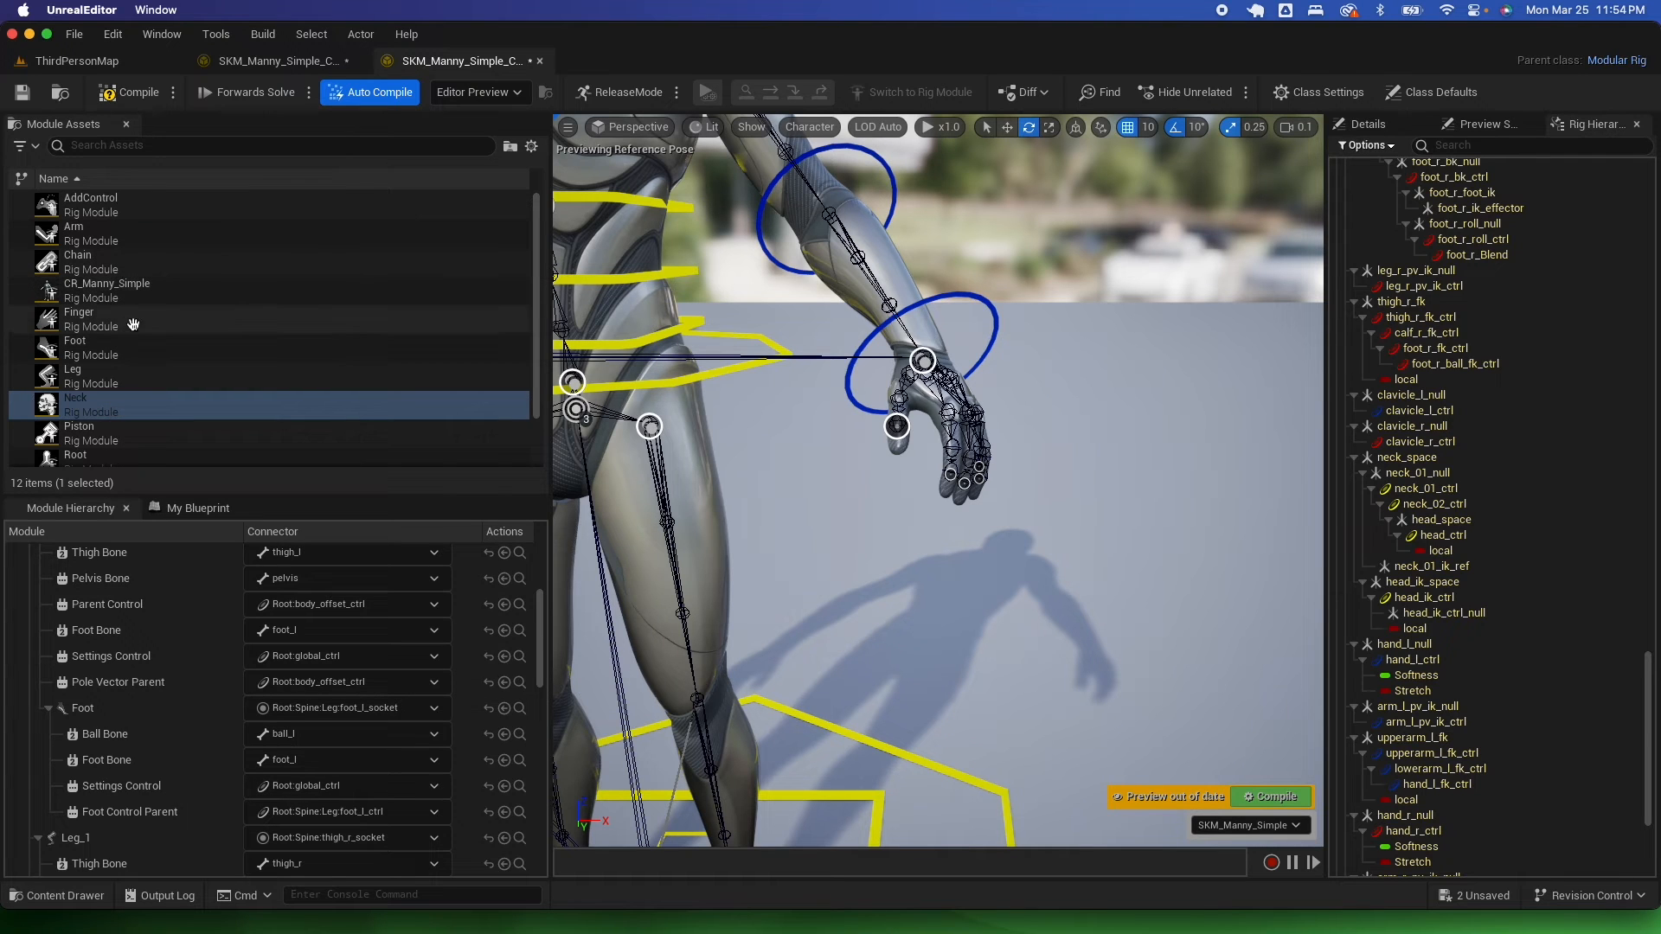
left_click(134, 324)
left_click_drag(932, 425, 896, 429)
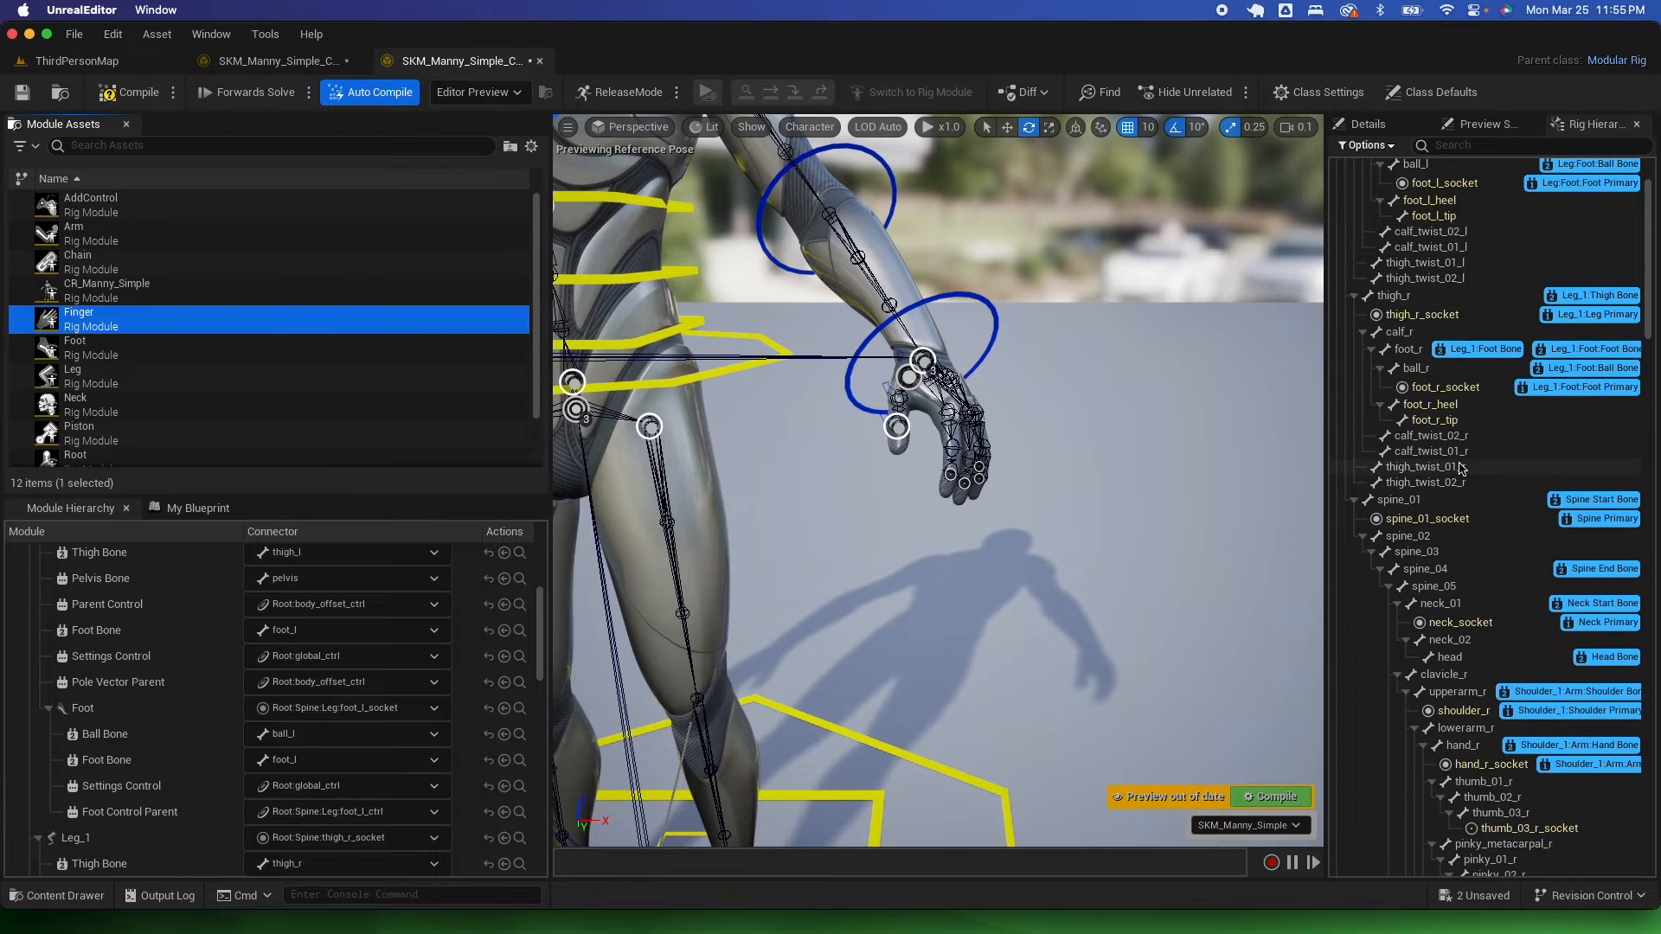
- Attach a Finger module to thumb_03_r_socket in the rig hierarchy
scroll(1460, 468, "down", 10)
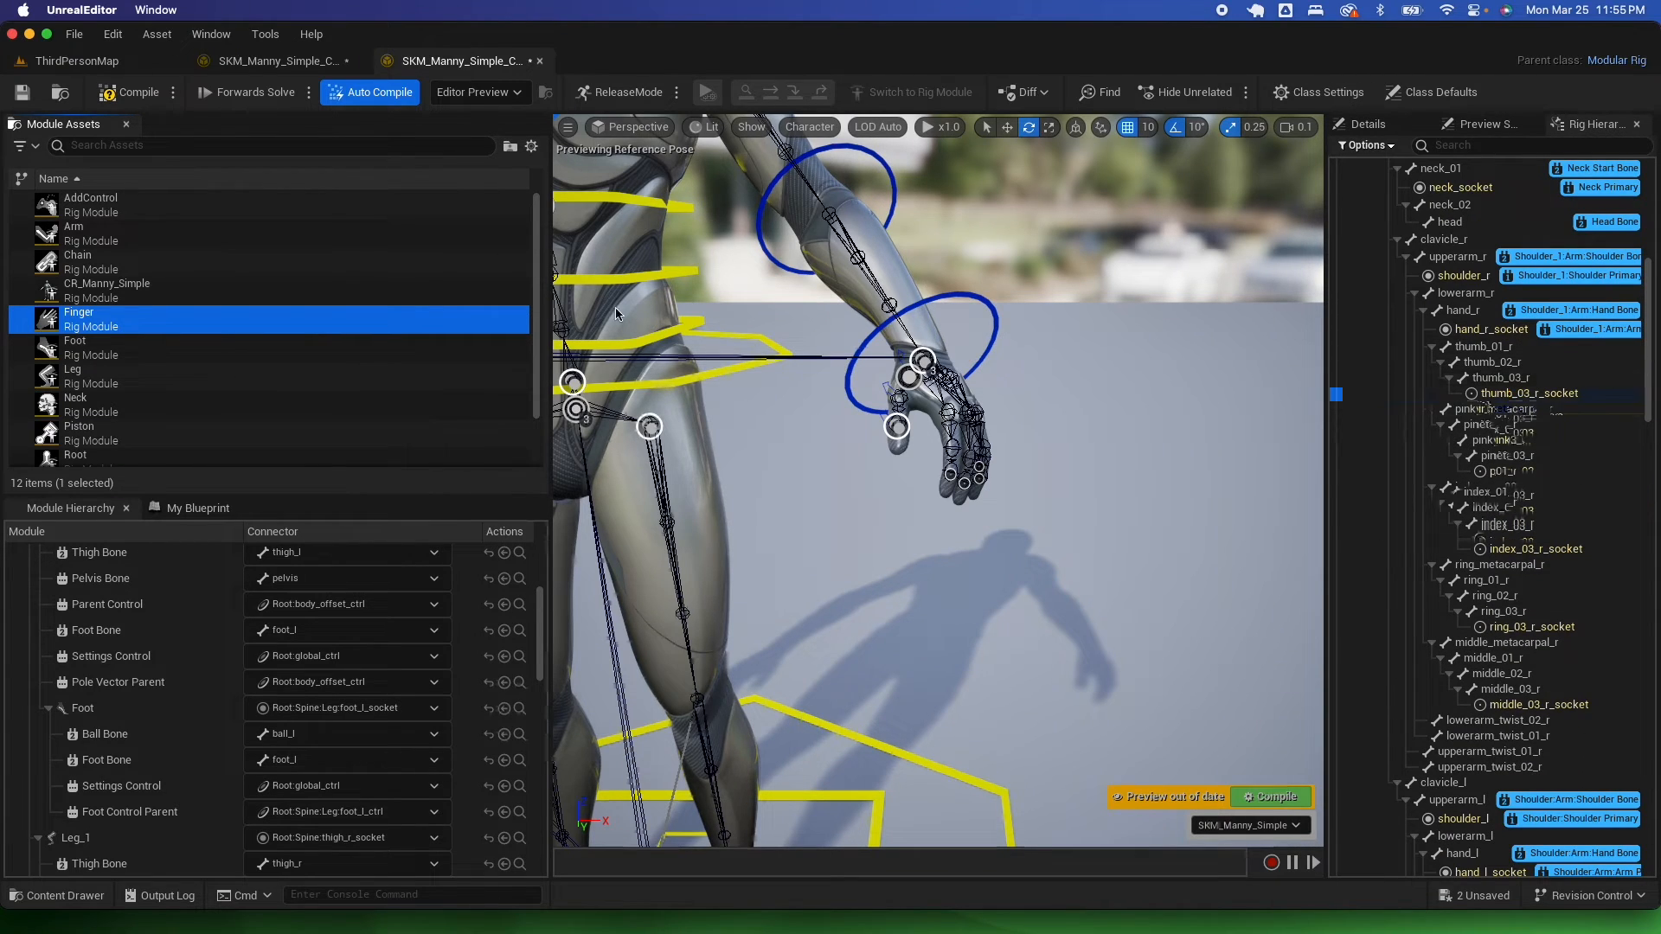
left_click_drag(80, 318, 1529, 395)
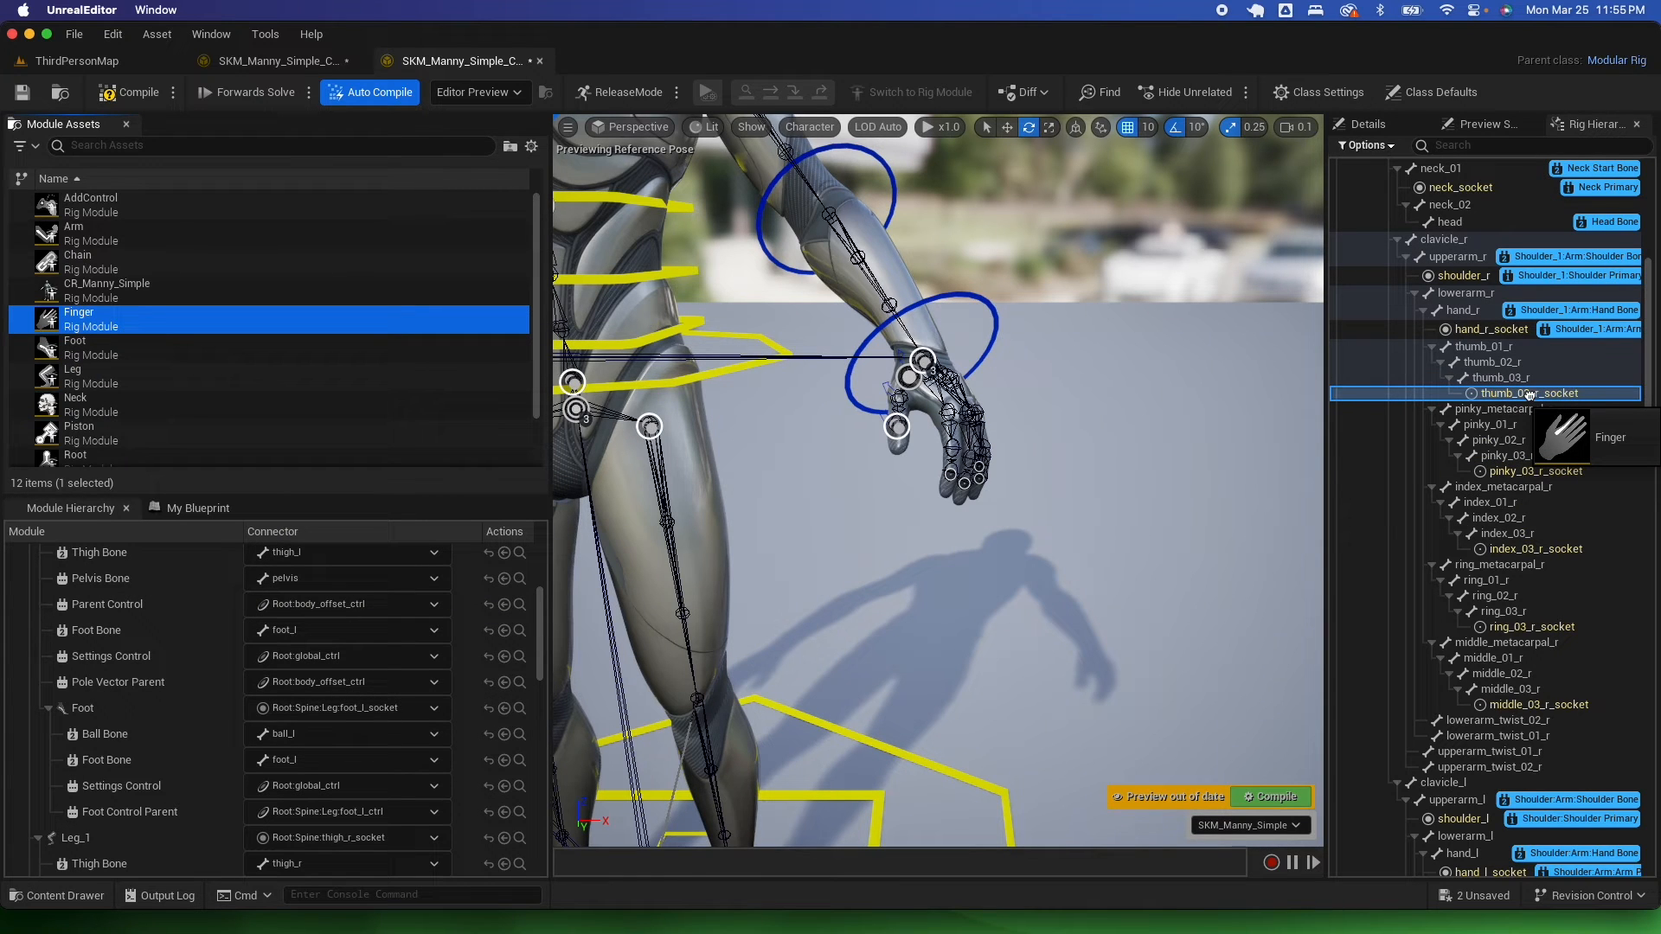
left_click_drag(1529, 395, 1531, 399)
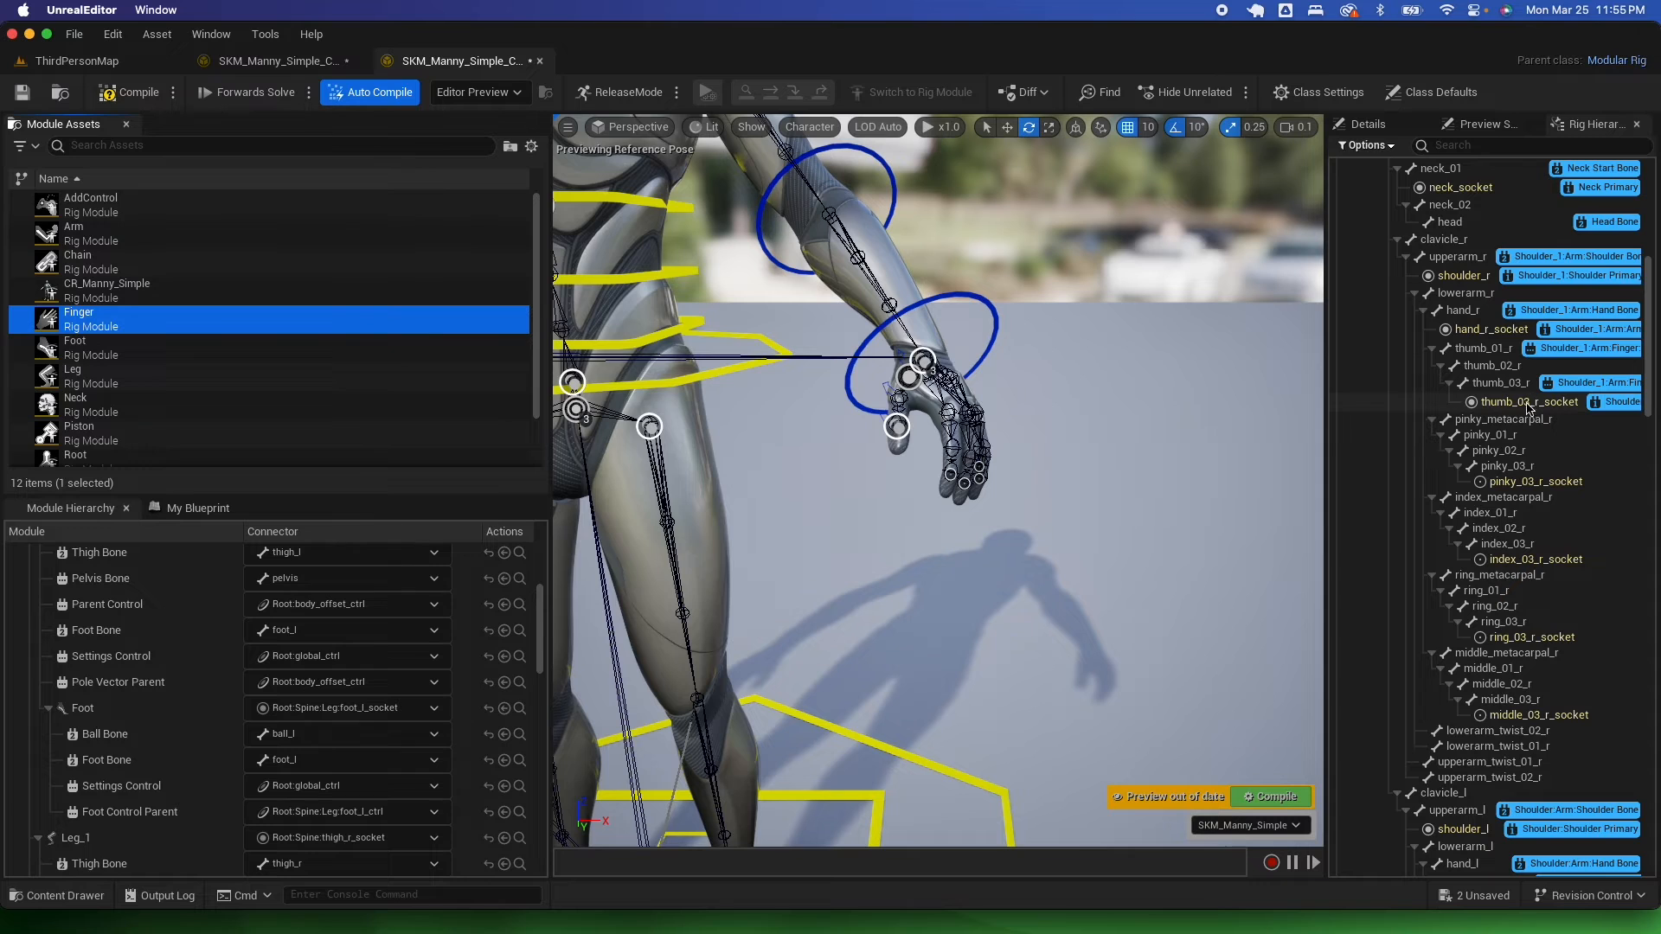
- Attach Finger modules to the pinky, index, ring and middle finger sockets of the right hand in the rig hierarchy
left_click_drag(226, 320, 1558, 485)
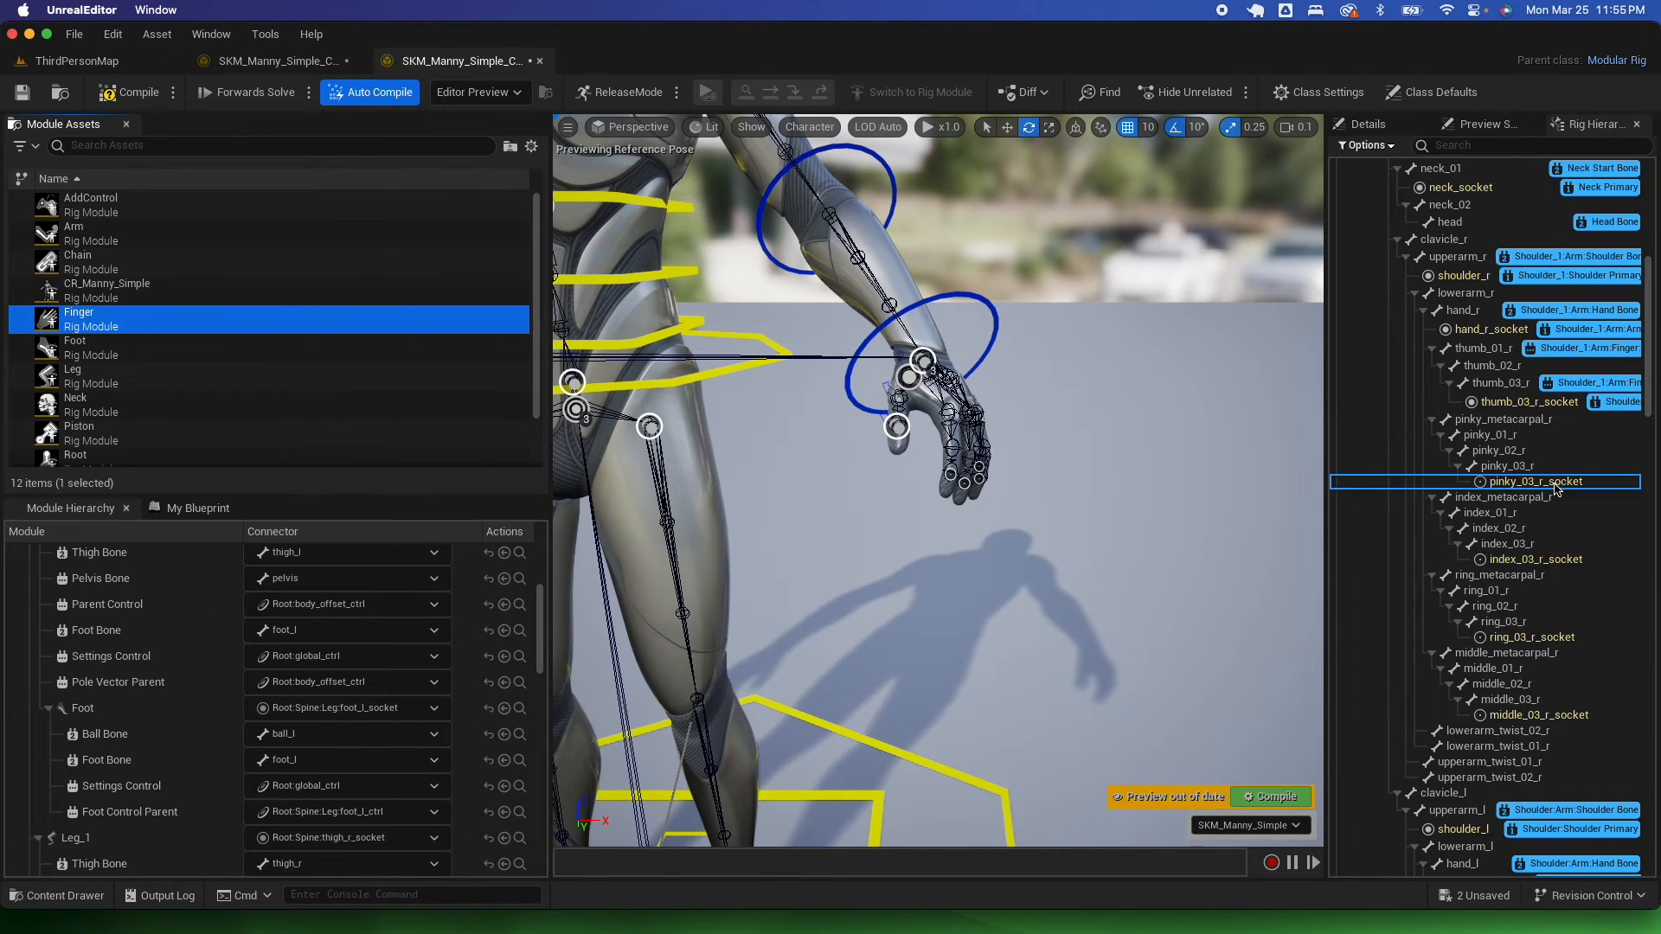
left_click_drag(144, 334, 1517, 572)
left_click_drag(23, 327, 1510, 666)
left_click_drag(95, 327, 1535, 751)
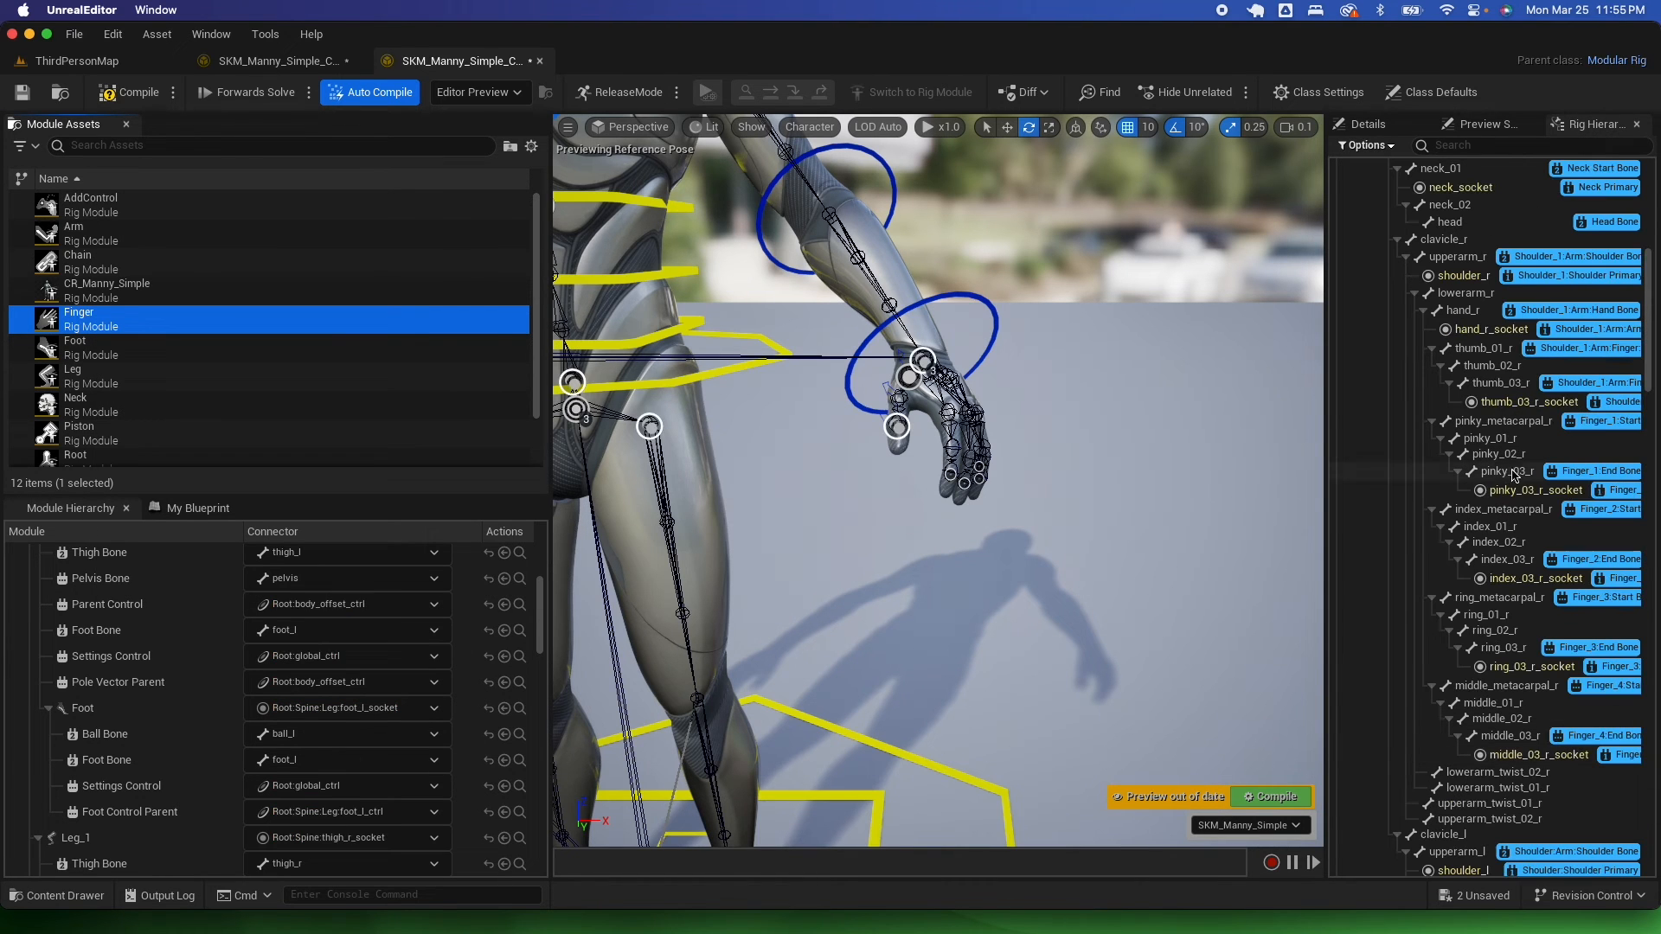
- Attach Finger modules to the pinky, ring, index and middle finger sockets of the left hand in the rig hierarchy
scroll(1454, 605, "down", 10)
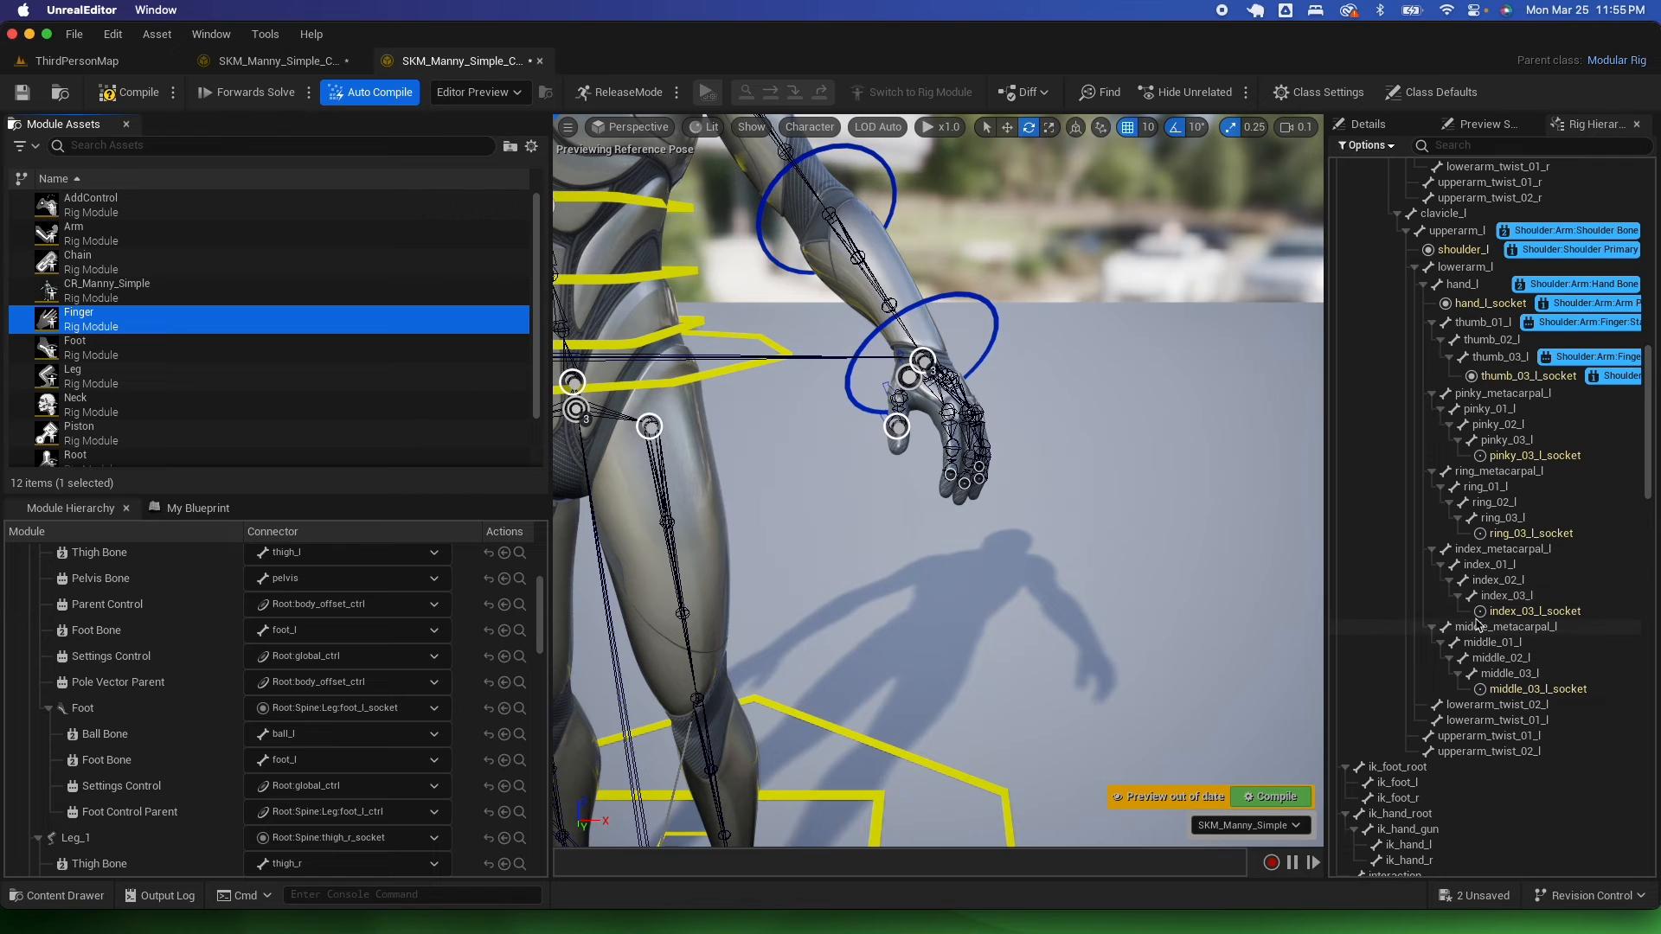
left_click_drag(117, 323, 1490, 462)
left_click_drag(338, 322, 1536, 550)
left_click_drag(117, 320, 1500, 631)
left_click_drag(117, 320, 1509, 721)
- View the whole mannequin and briefly select the left leg's pole vector control, leg_l_pv_ik_ctrl, on the floor ahead of it
middle_click_drag(1139, 512, 1319, 597)
scroll(1180, 596, "down", 10)
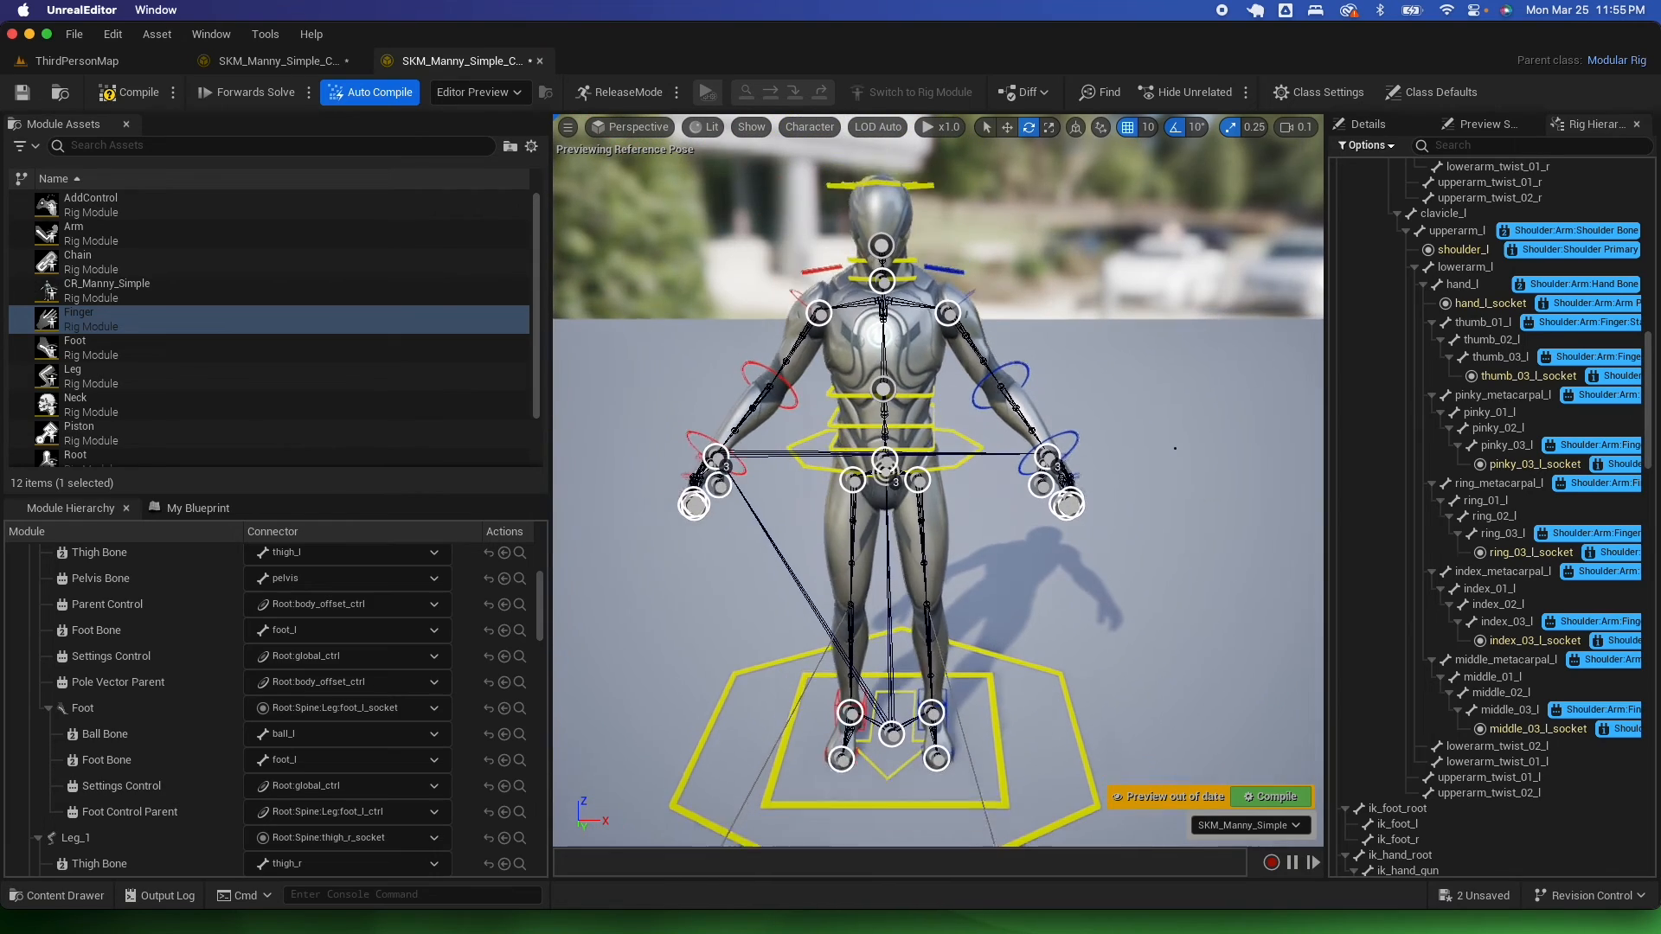
scroll(1095, 636, "down", 5)
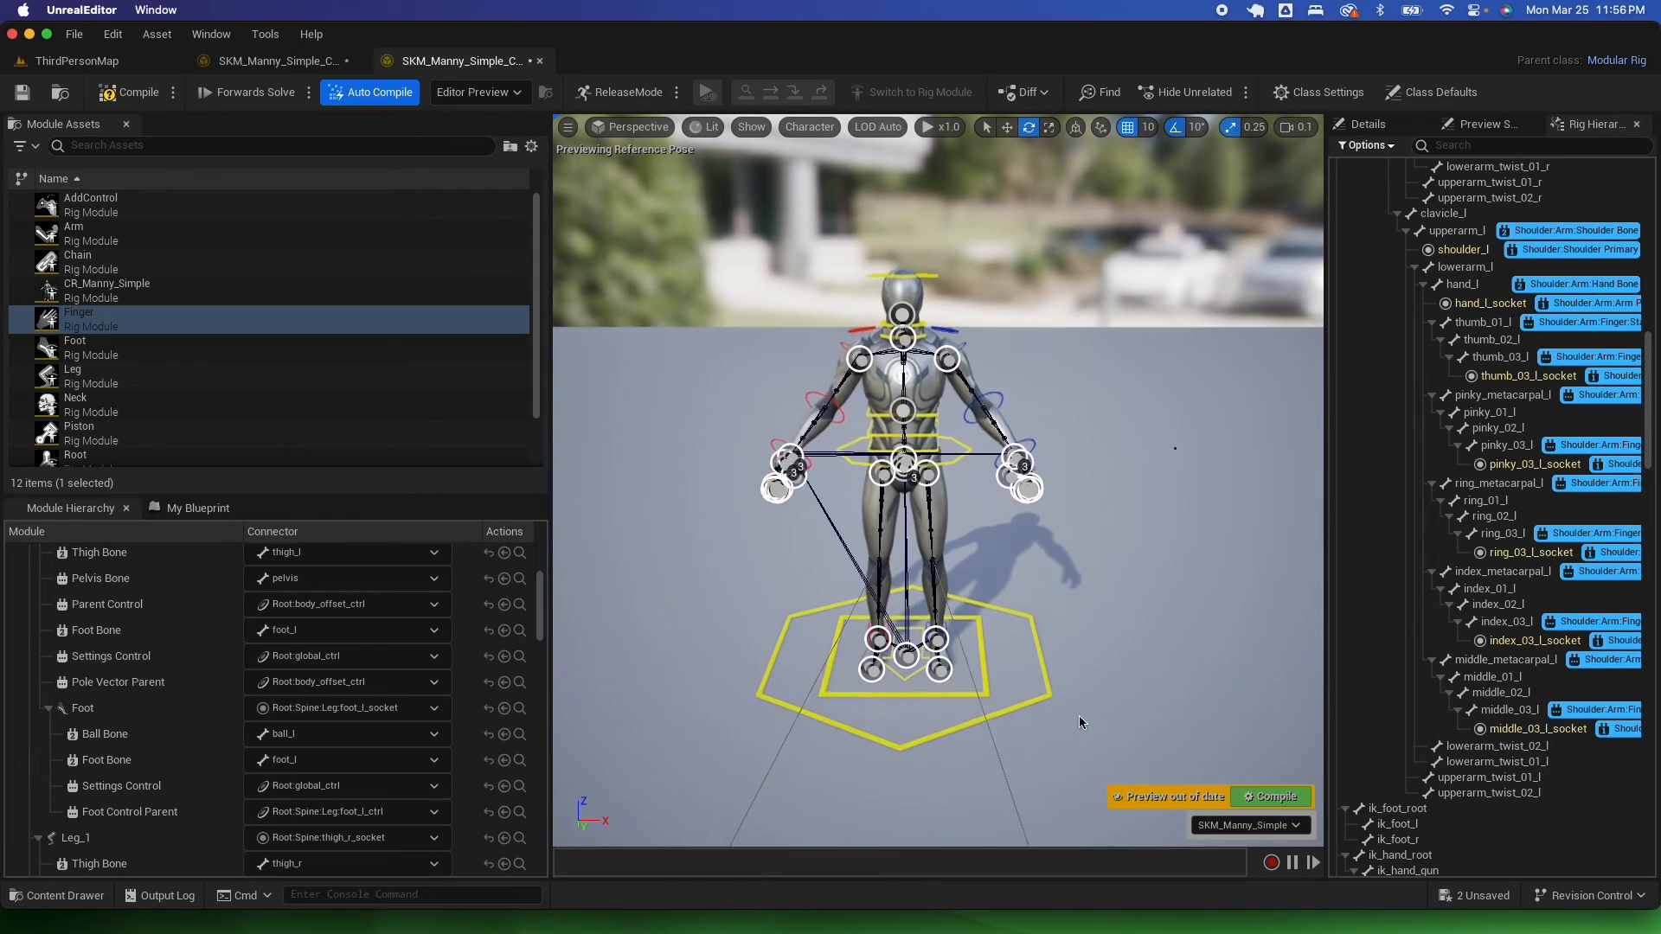
middle_click_drag(1070, 682, 1071, 668)
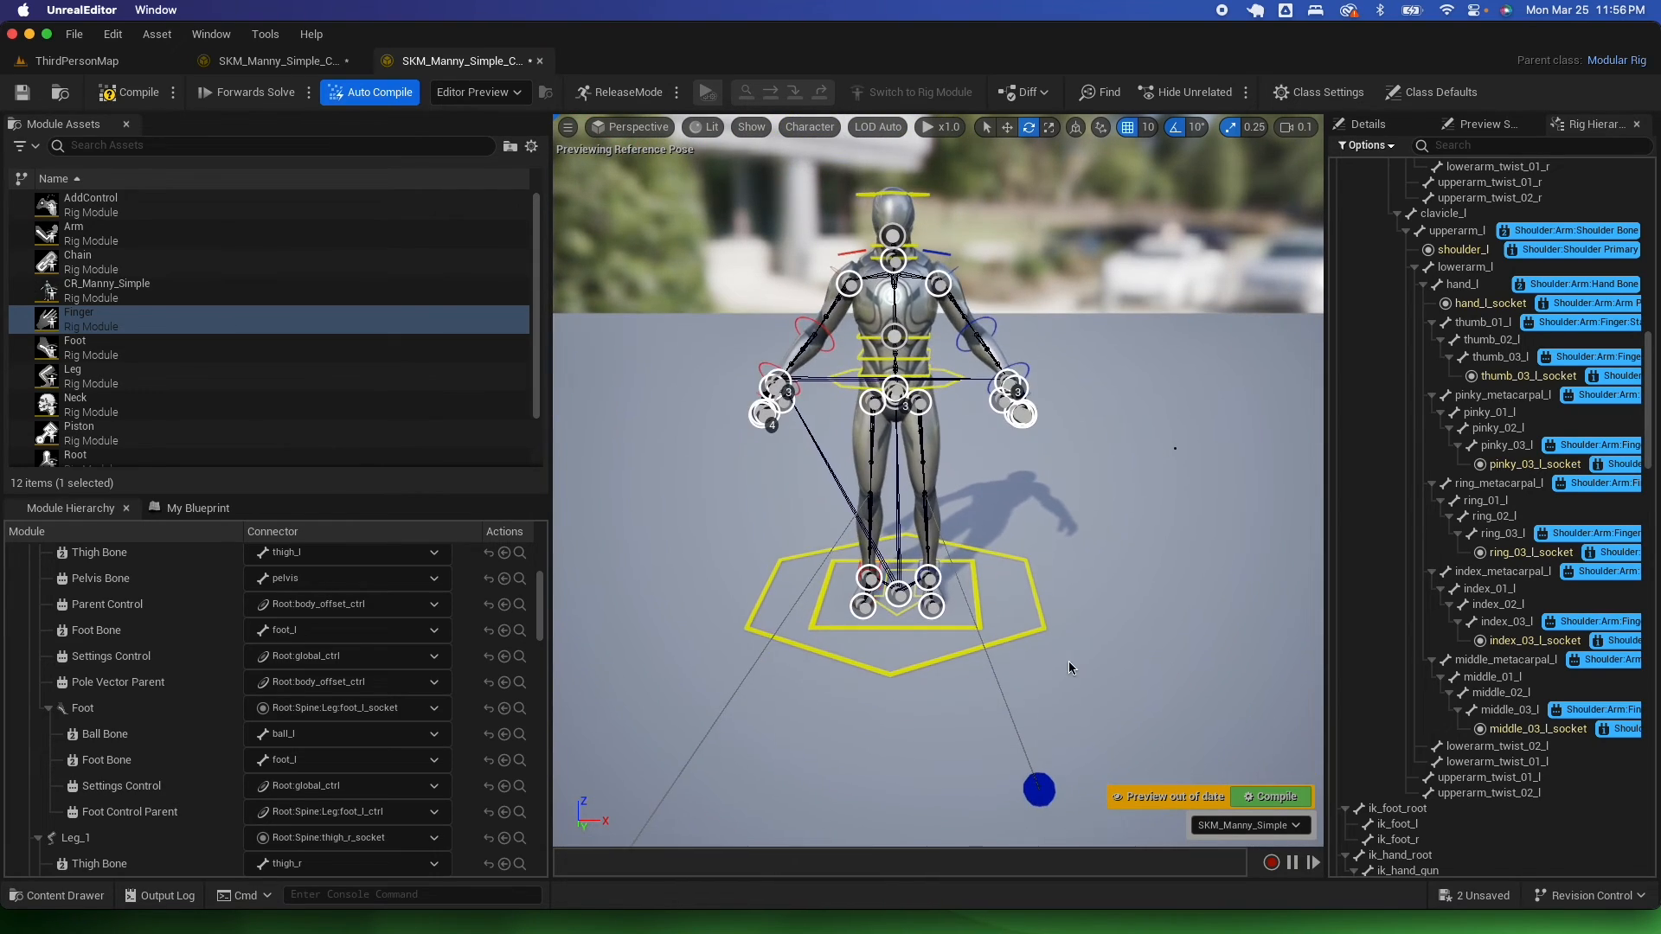
left_click(1041, 791)
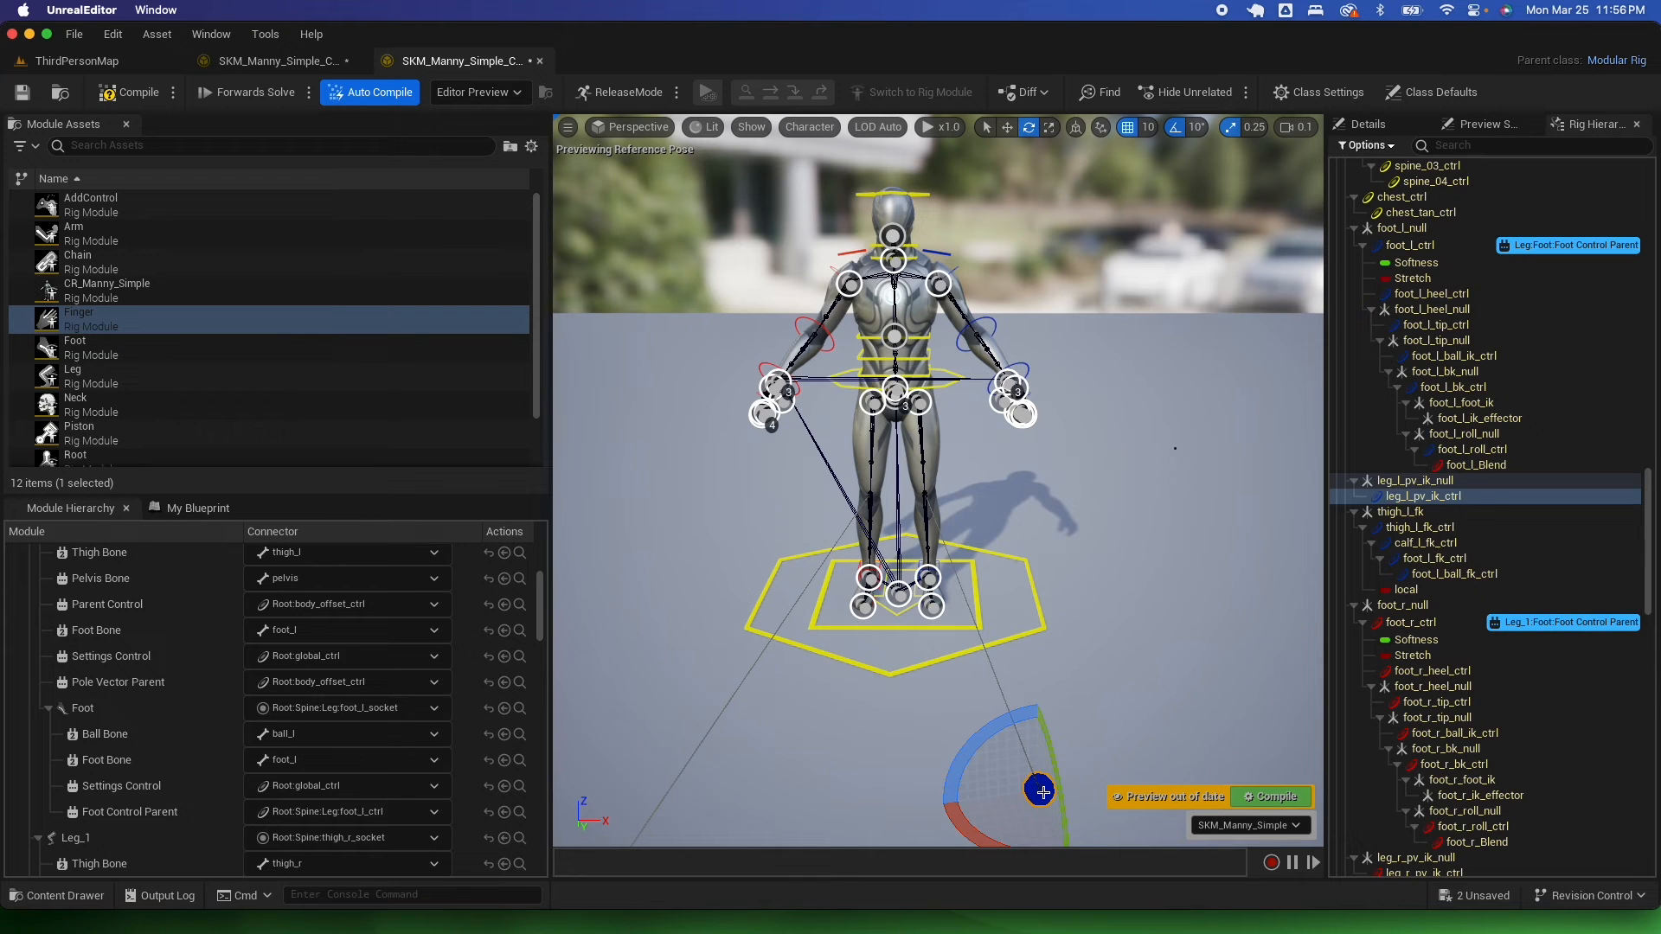
left_click(1076, 578)
- Test-move foot_l_ctrl upward to lift the mannequin's left foot off the floor, checking the leg and foot rig
scroll(1063, 519, "up", 5)
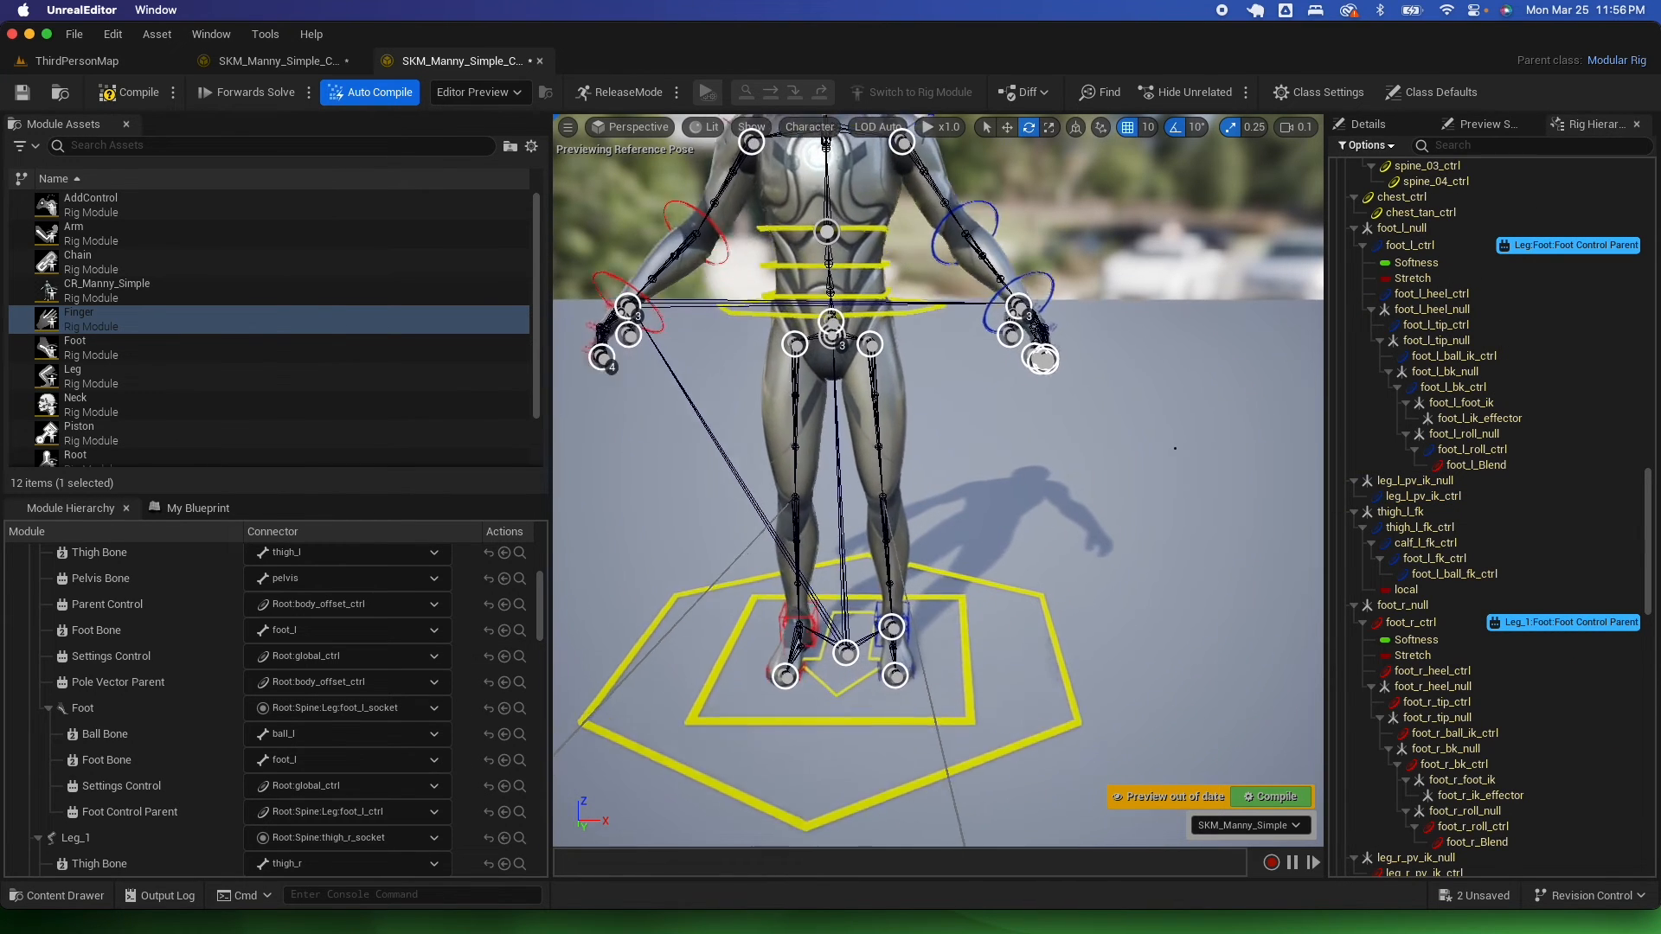
scroll(1175, 448, "up", 5)
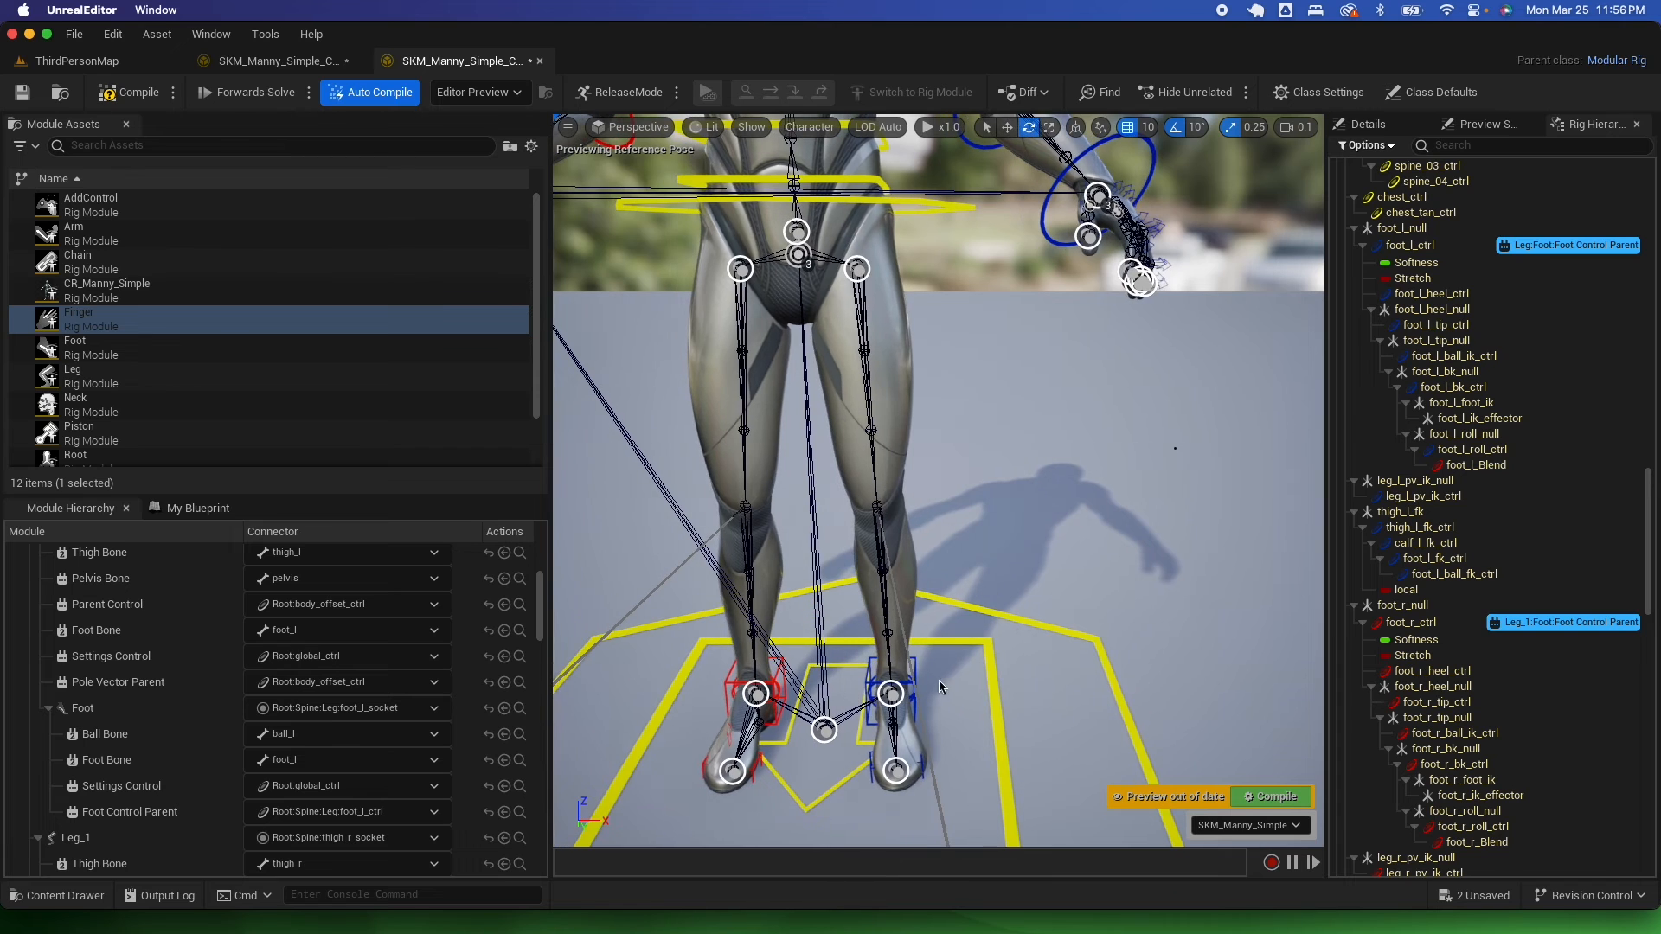
left_click(914, 664)
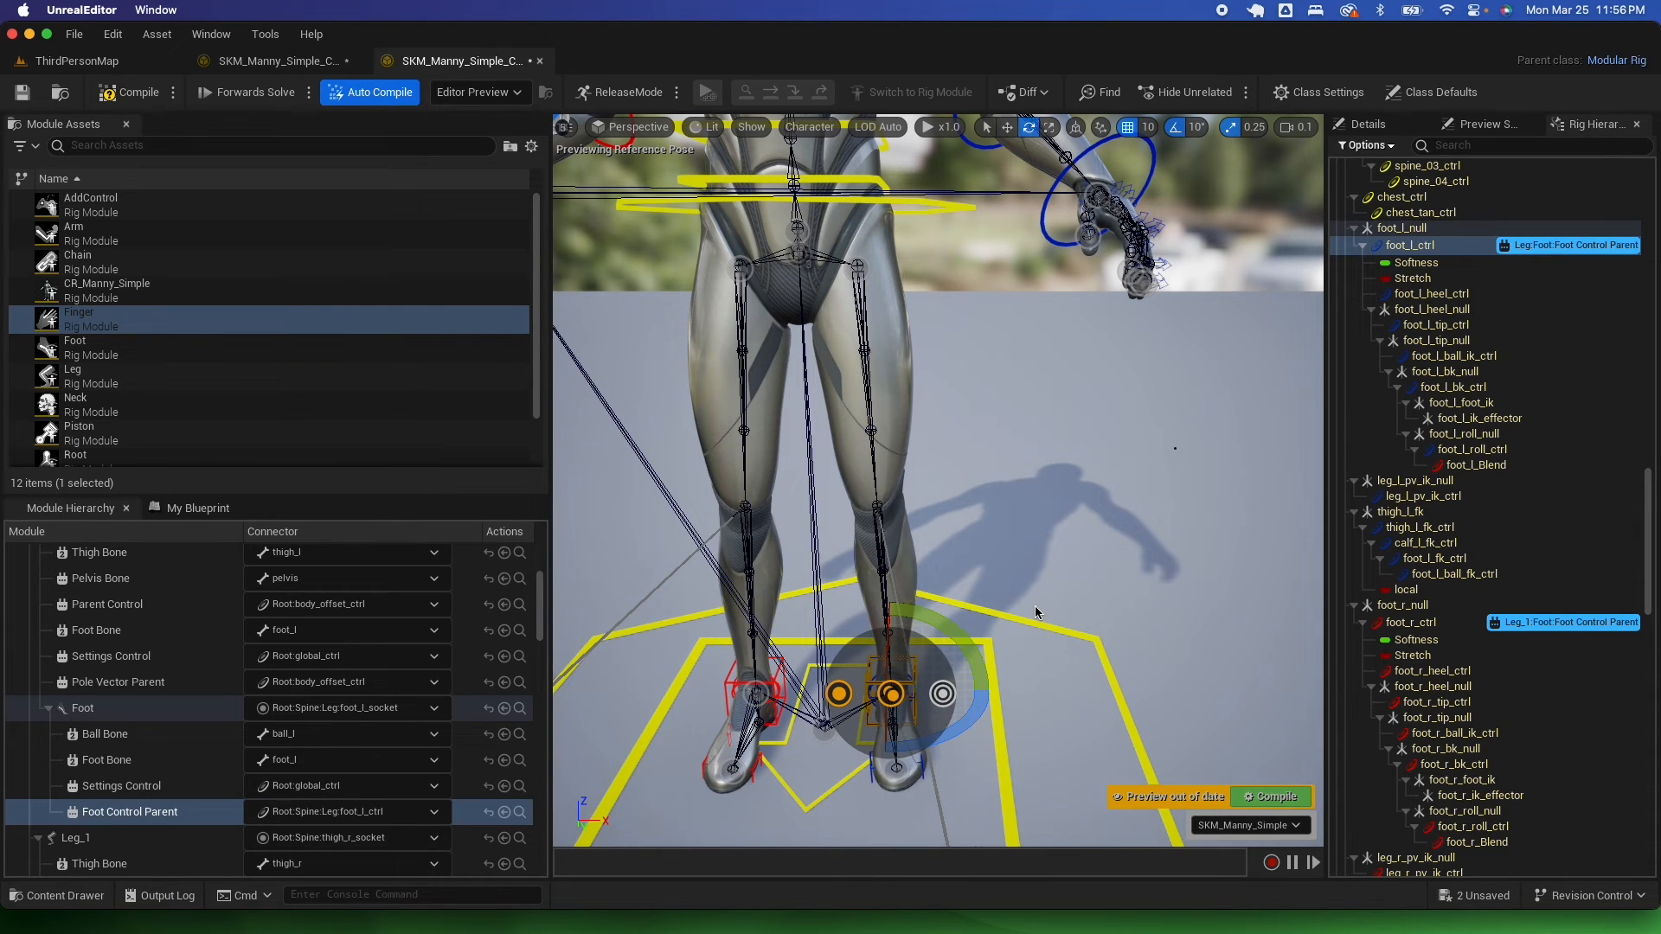
right_click_drag(914, 664, 1008, 579, "alt")
middle_click_drag(1009, 579, 966, 671, "alt")
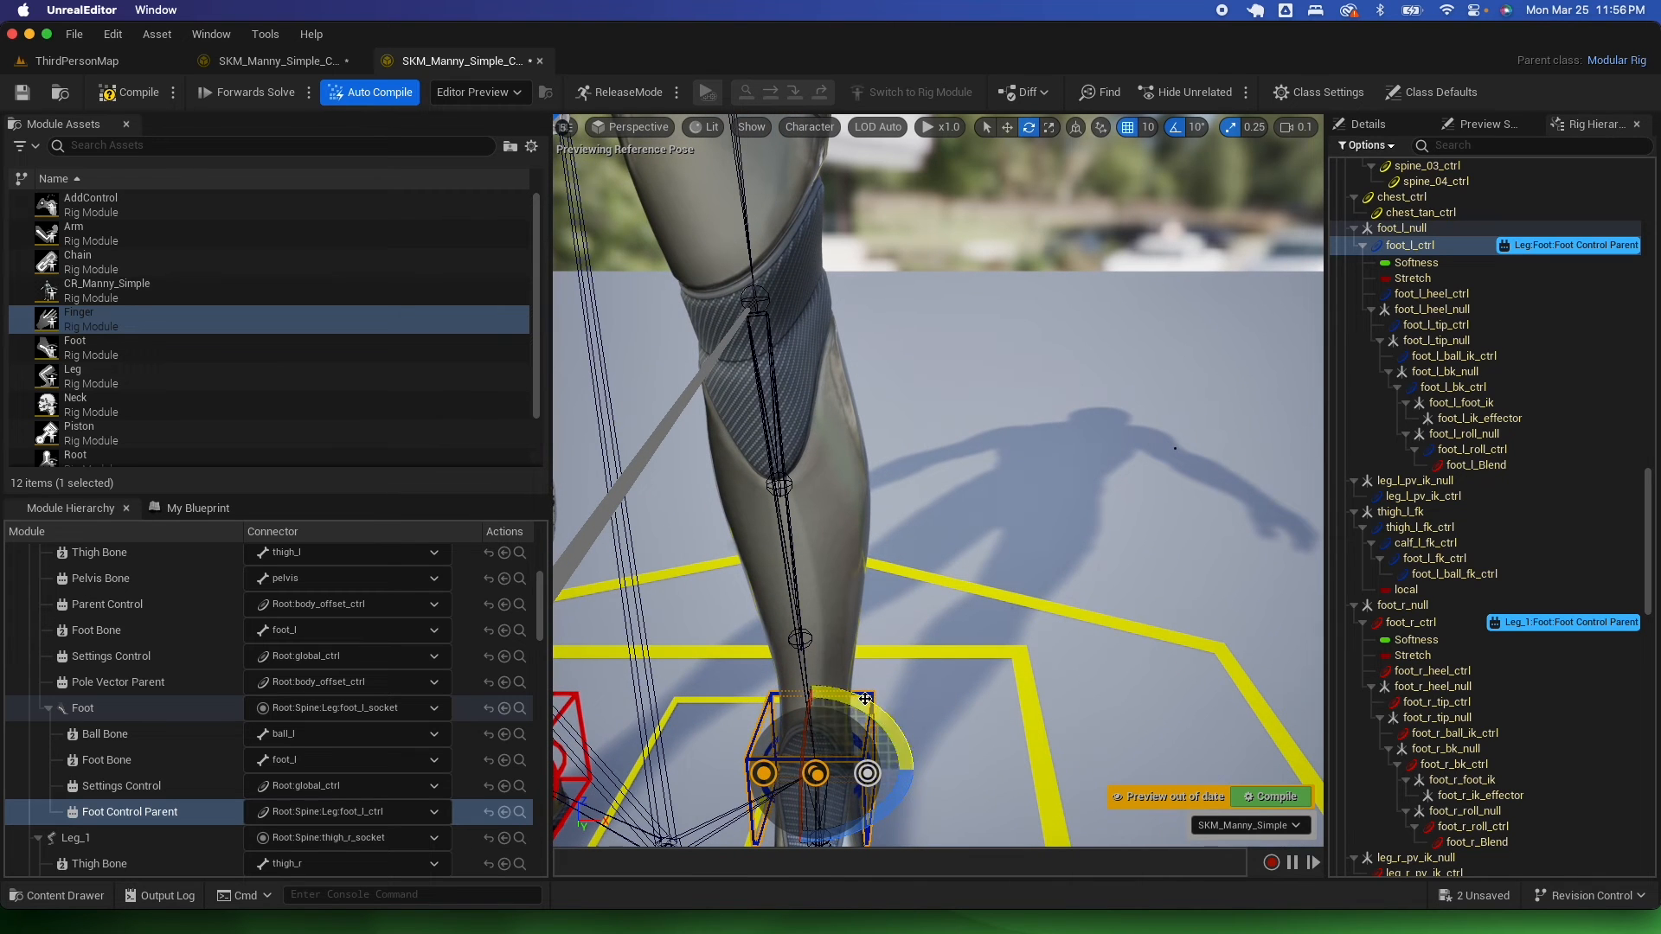
left_click(1009, 128)
middle_click_drag(925, 557, 943, 546)
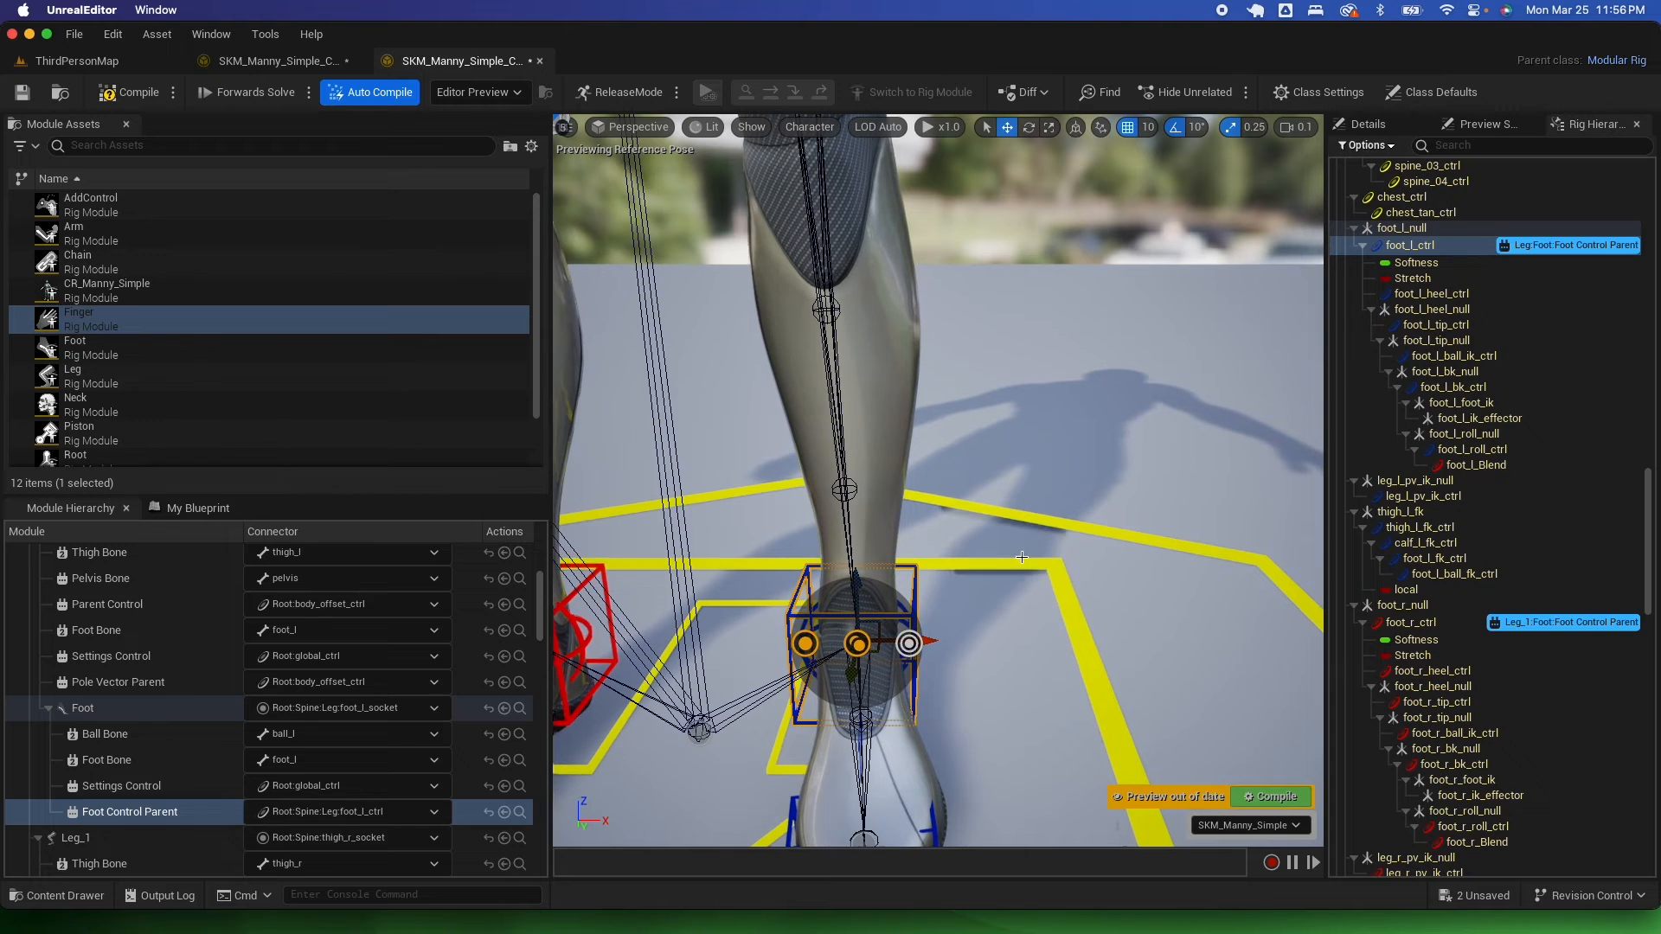
left_click_drag(874, 630, 915, 504)
scroll(915, 504, "down", 10)
scroll(902, 454, "down", 2)
left_click_drag(900, 447, 934, 437)
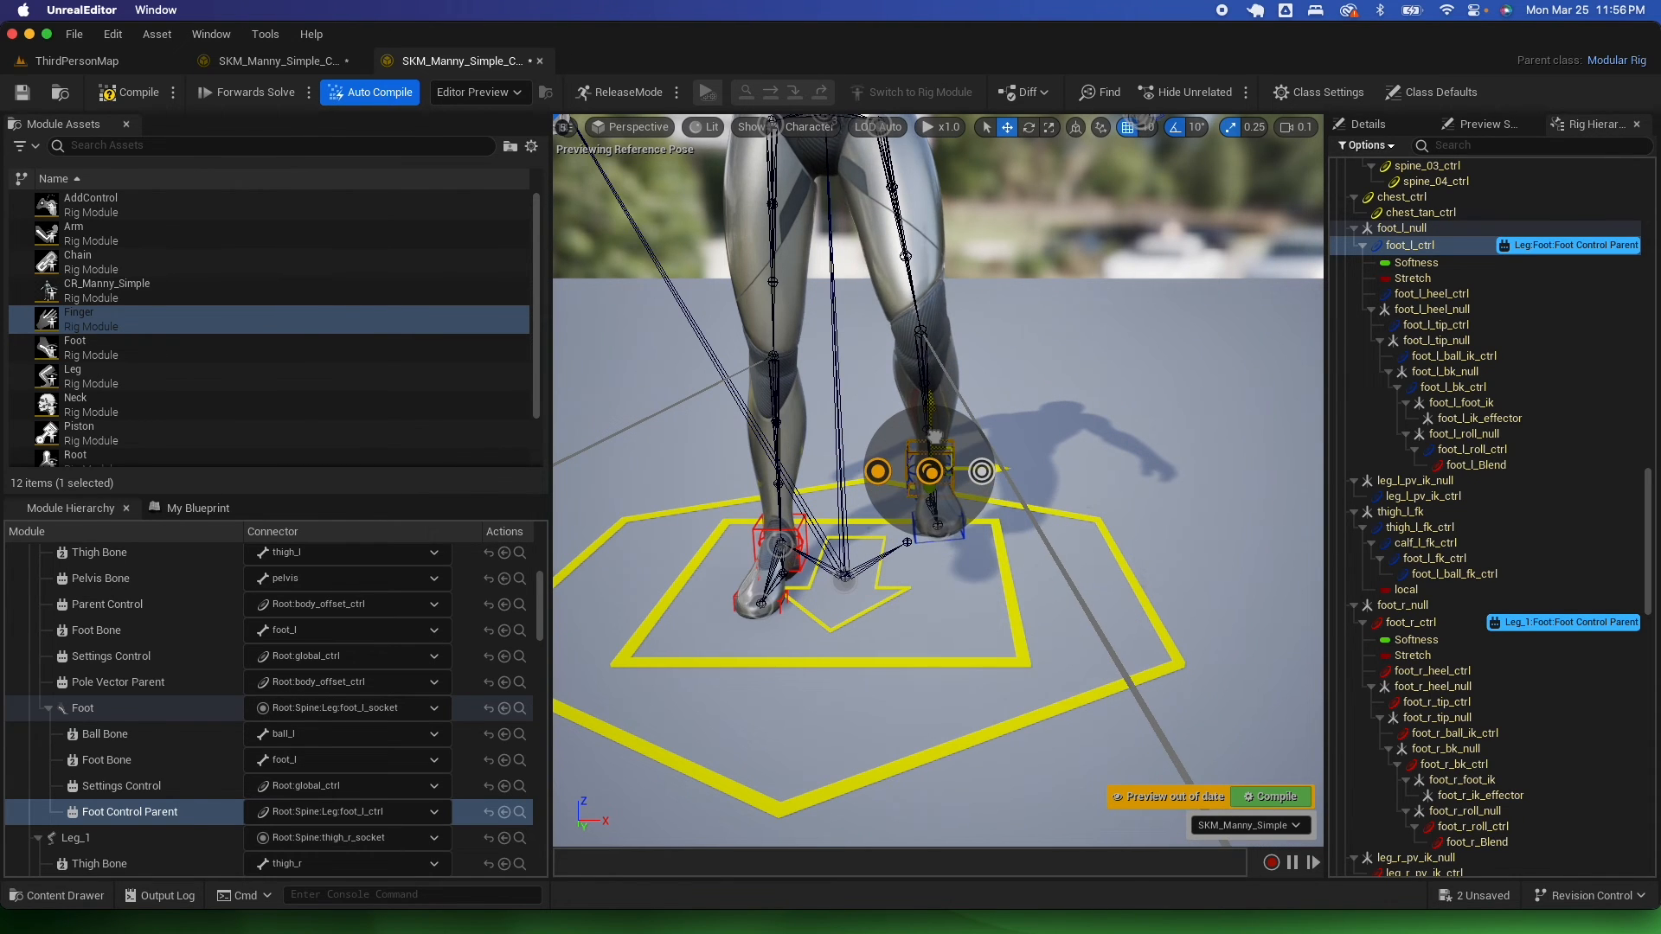
scroll(935, 437, "down", 4)
left_click_drag(956, 499, 960, 493)
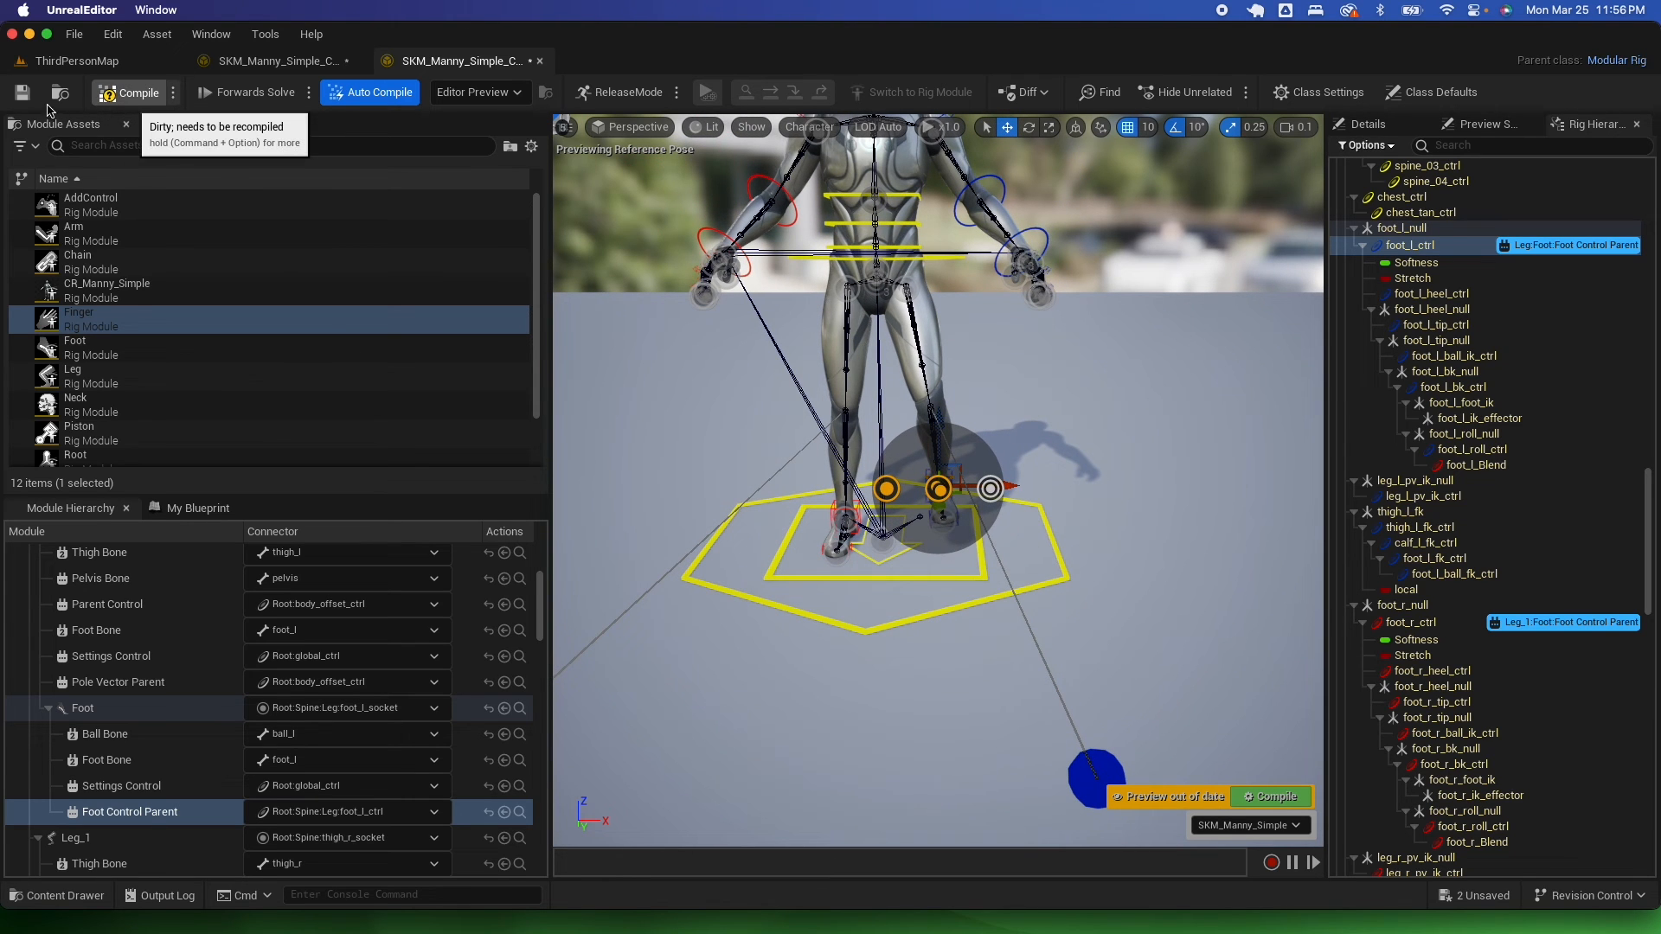
- Save the modular rig, and place SKM_Manny_Simple_CtrlRig1 on the floor of the ThirdPersonMap level
left_click(23, 95)
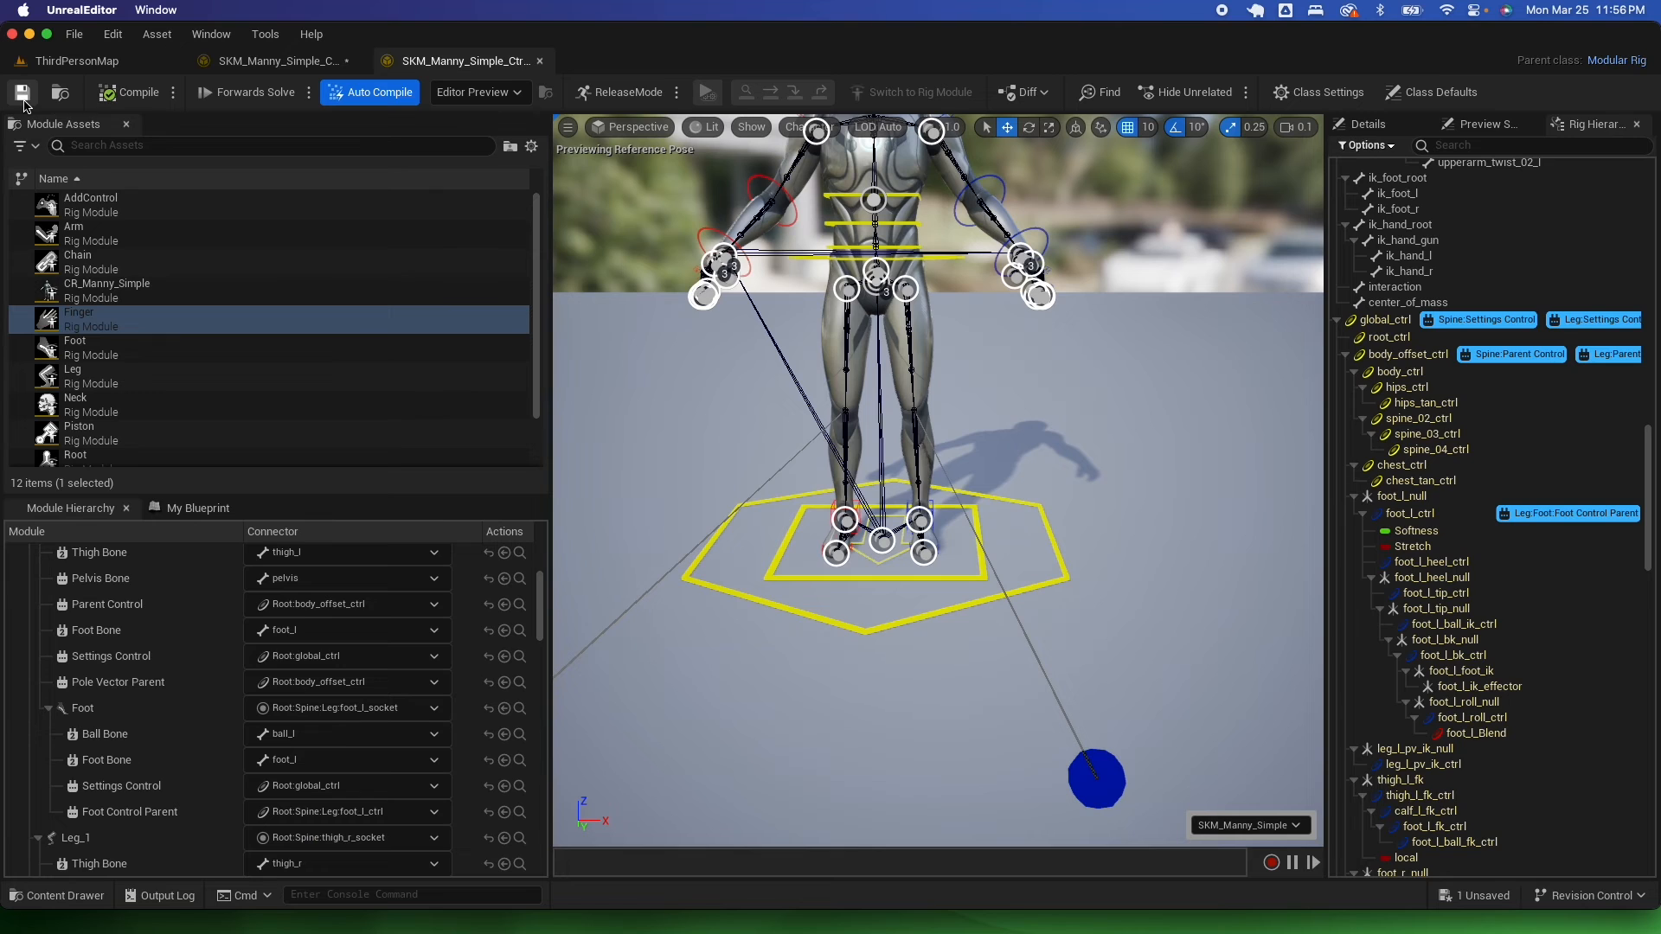
left_click(139, 63)
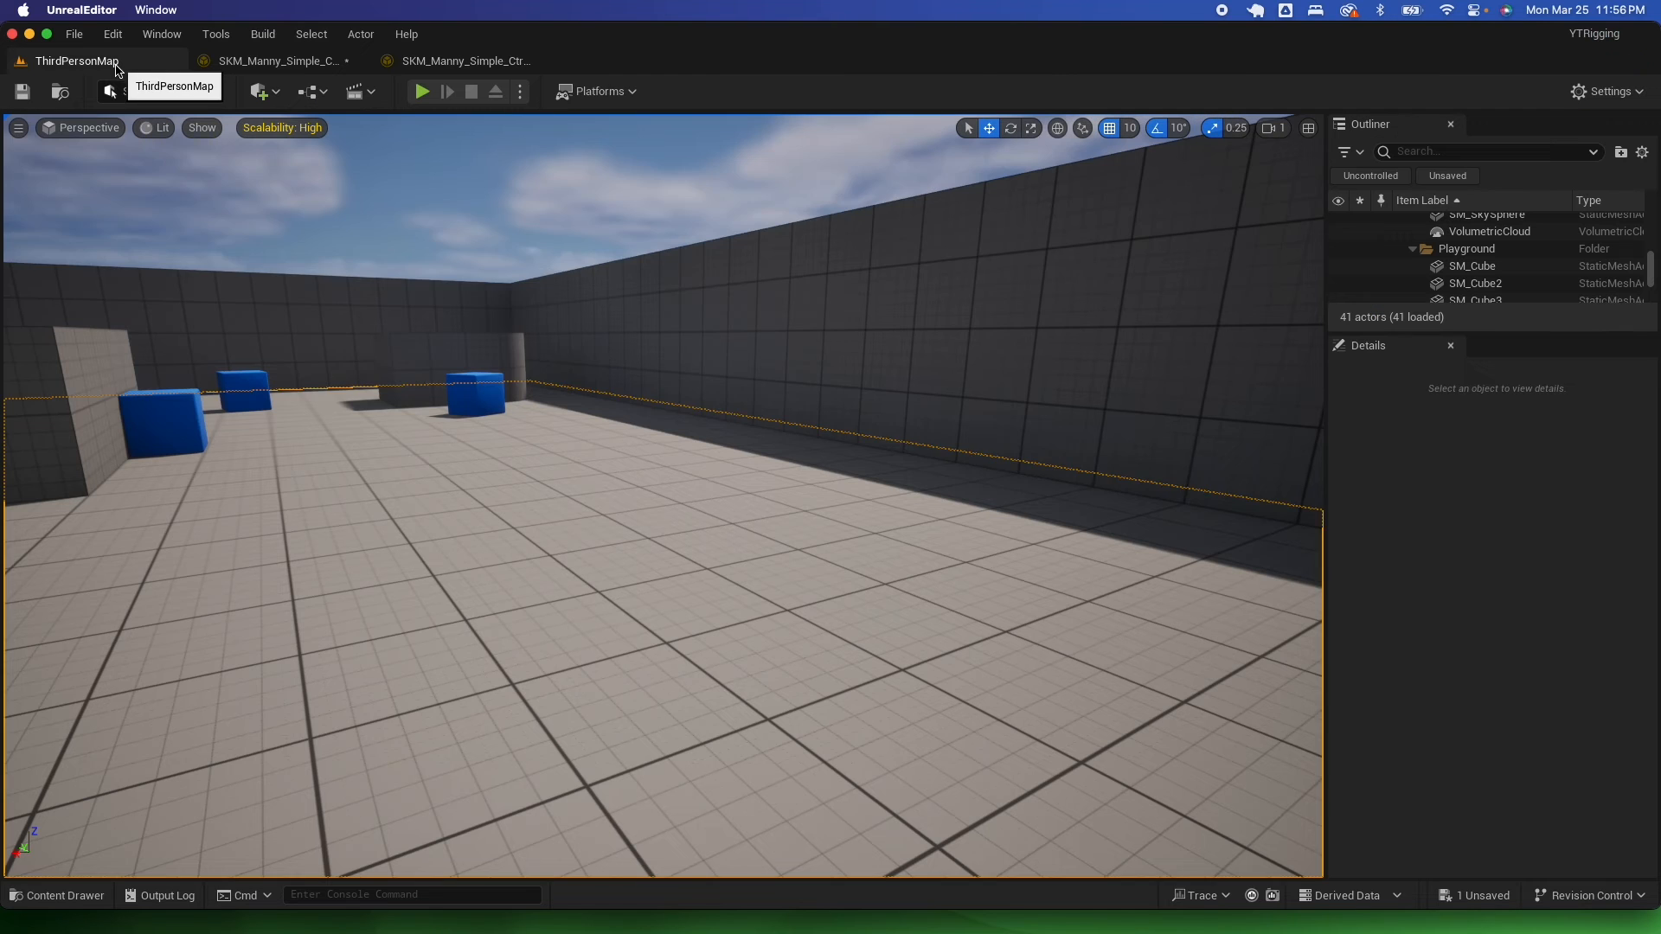
left_click(46, 903)
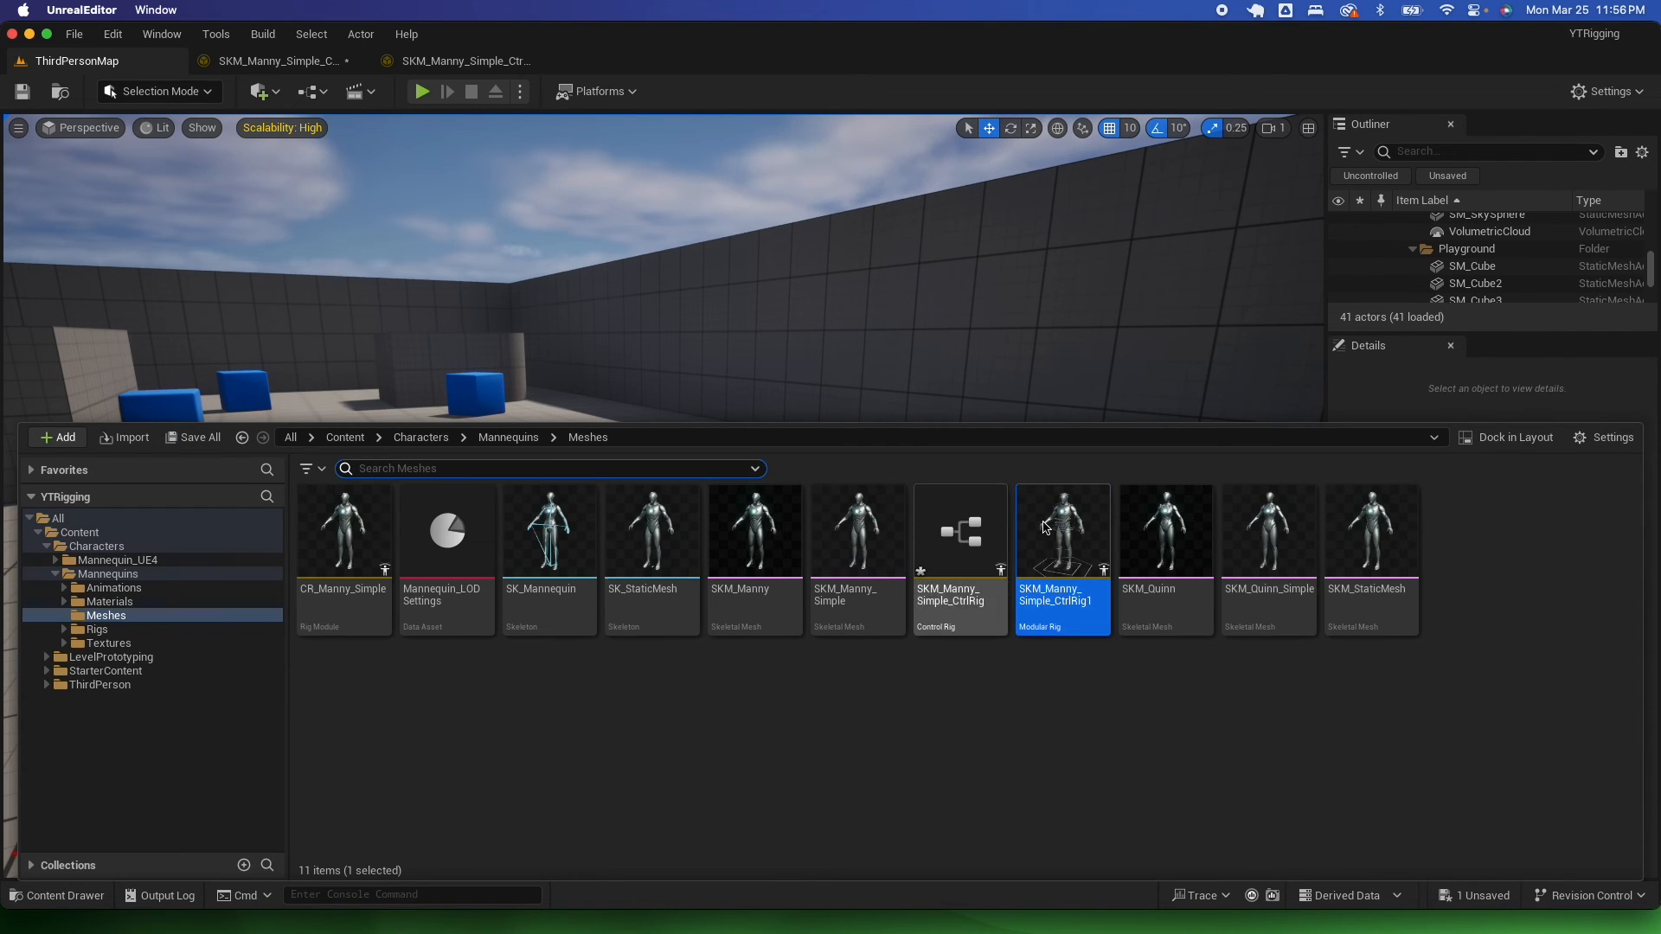
left_click_drag(1046, 528, 504, 685)
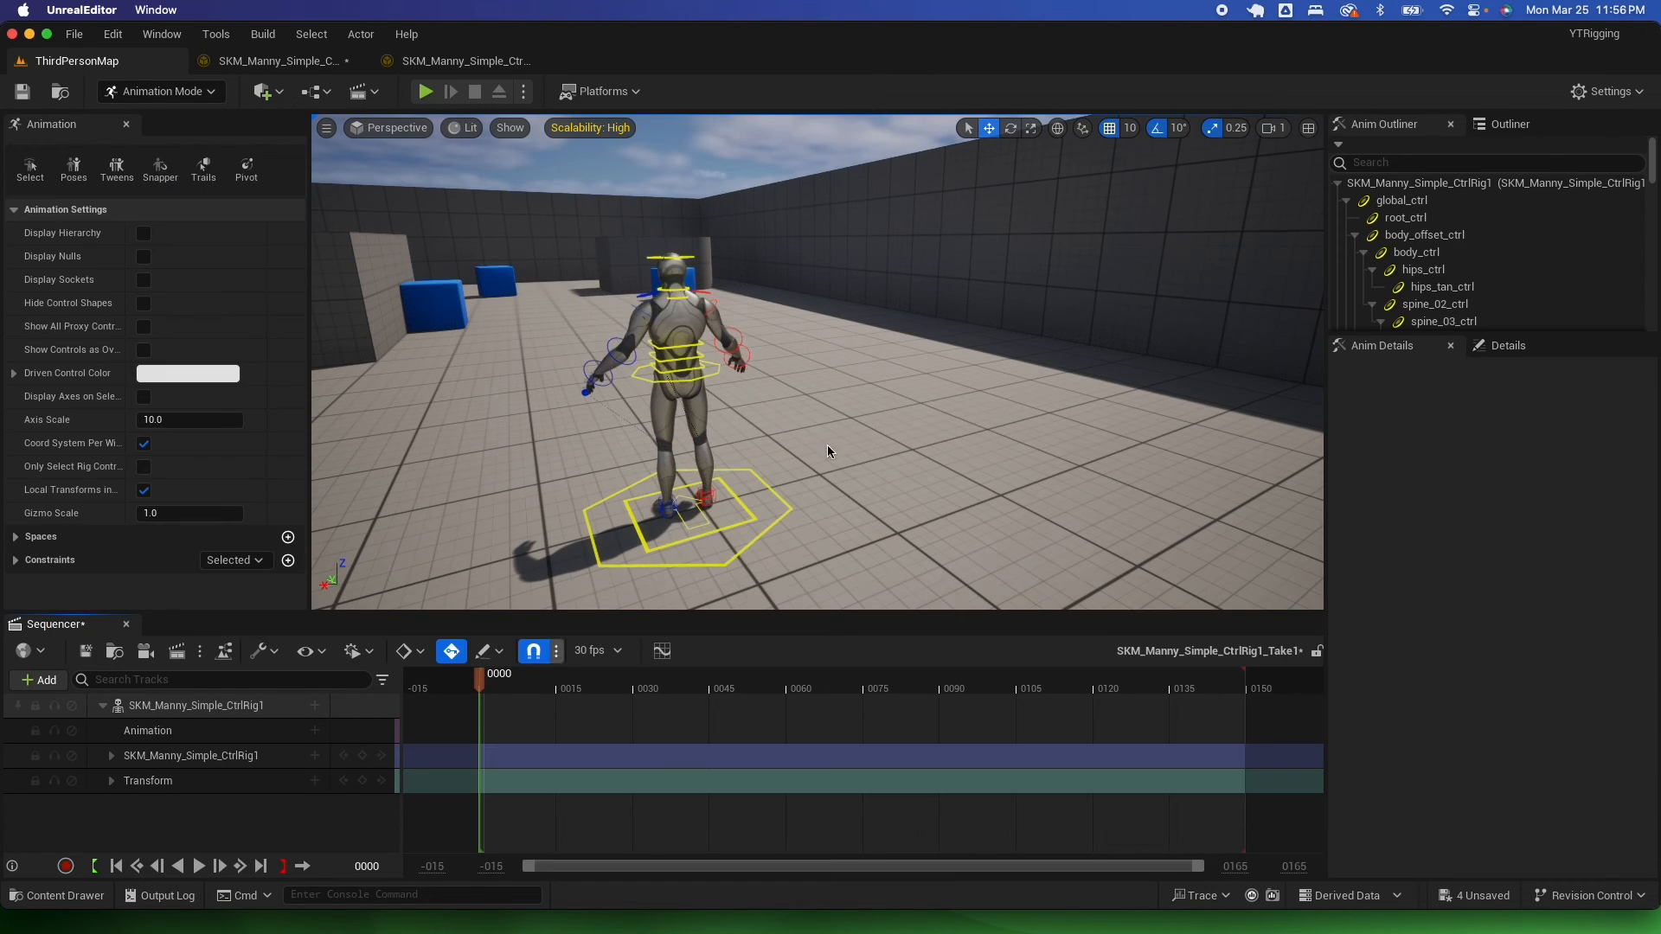
- Examine the placed mannequin from the side and its spine_02_ctrl, global_ctrl and root_ctrl controls
middle_click_drag(827, 445, 692, 462)
right_click_drag(817, 389, 779, 390)
left_click(706, 396)
left_click_drag(709, 413, 498, 385, "alt")
key("f")
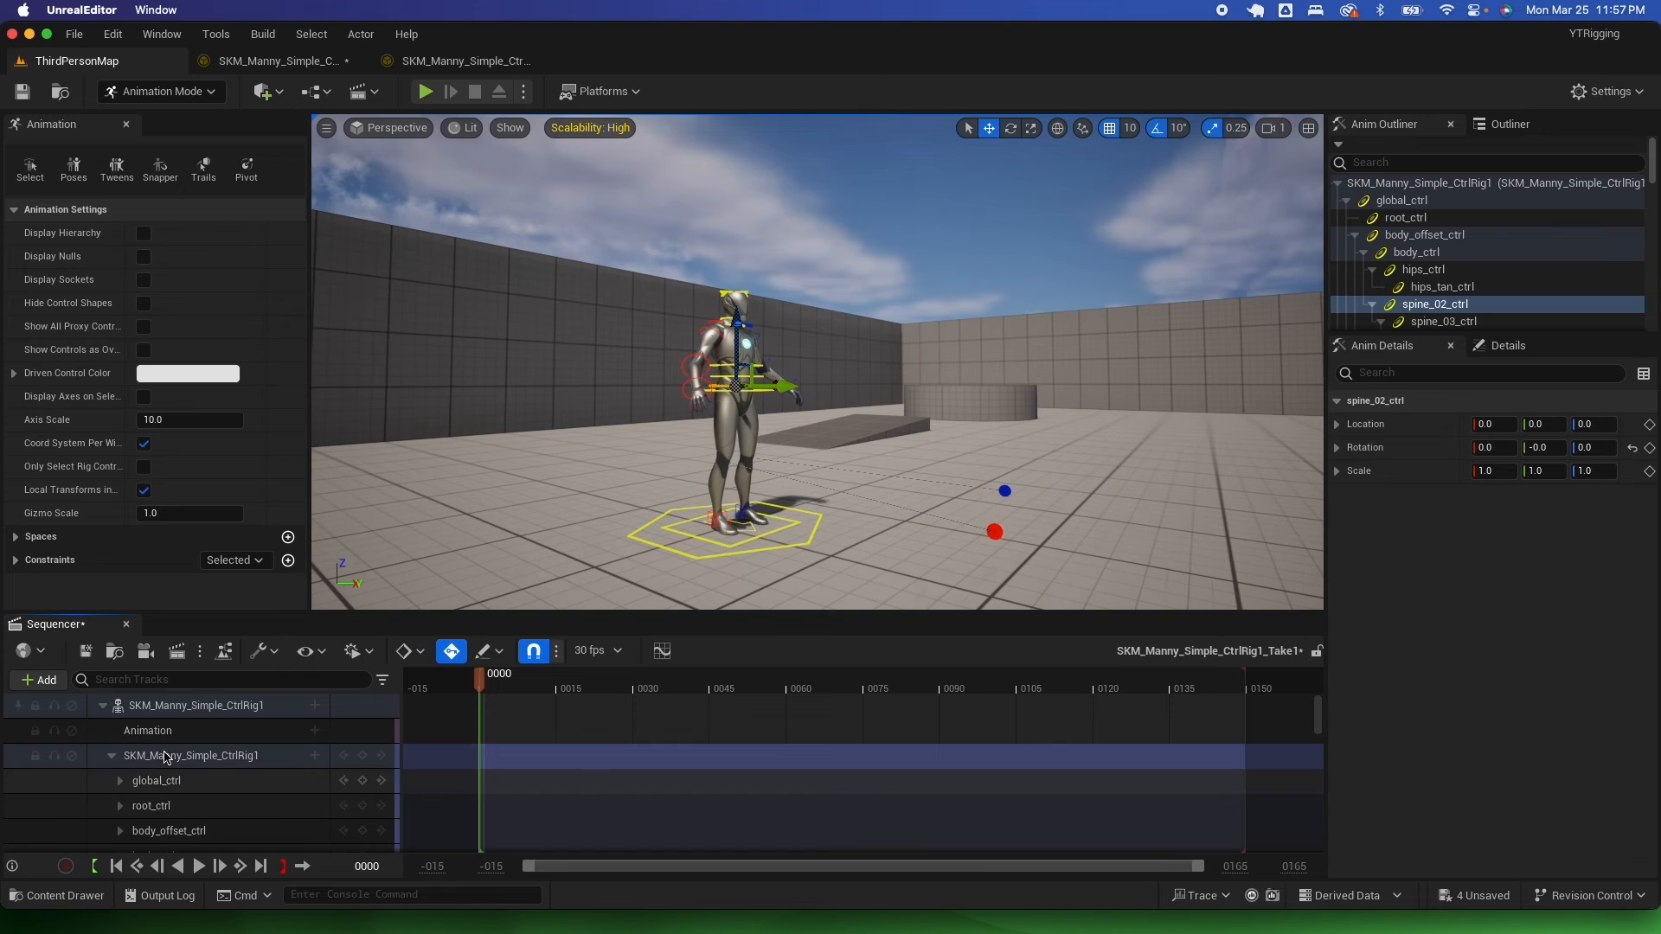
left_click(192, 784)
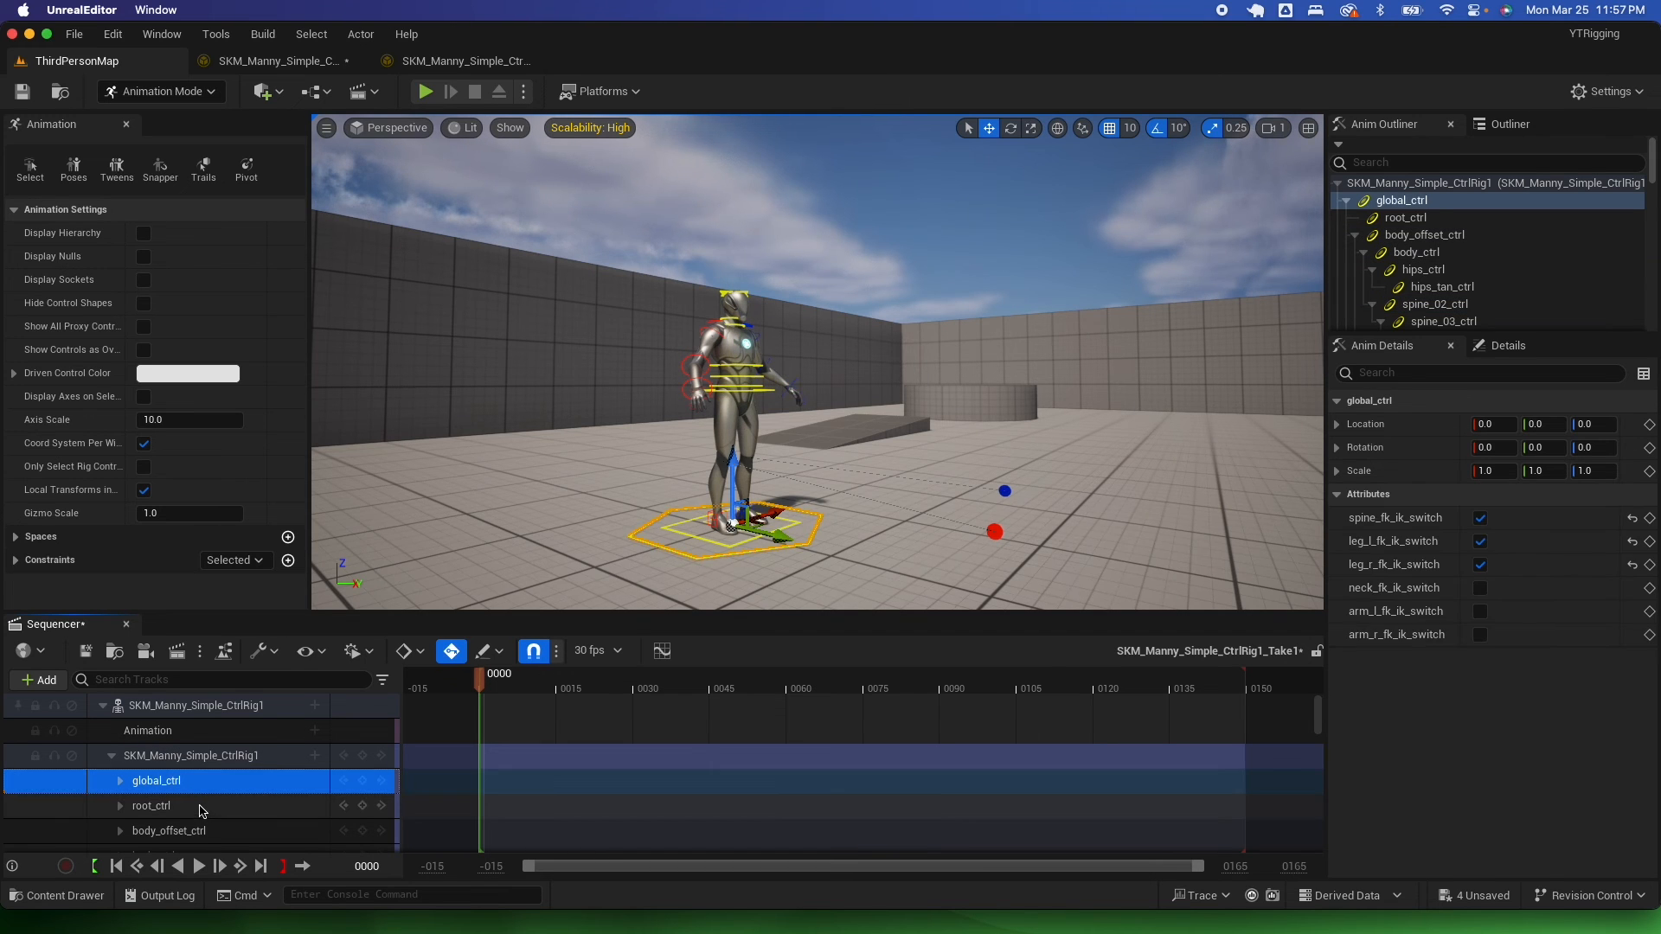
left_click(200, 808)
scroll(208, 787, "down", 3)
scroll(212, 761, "up", 3)
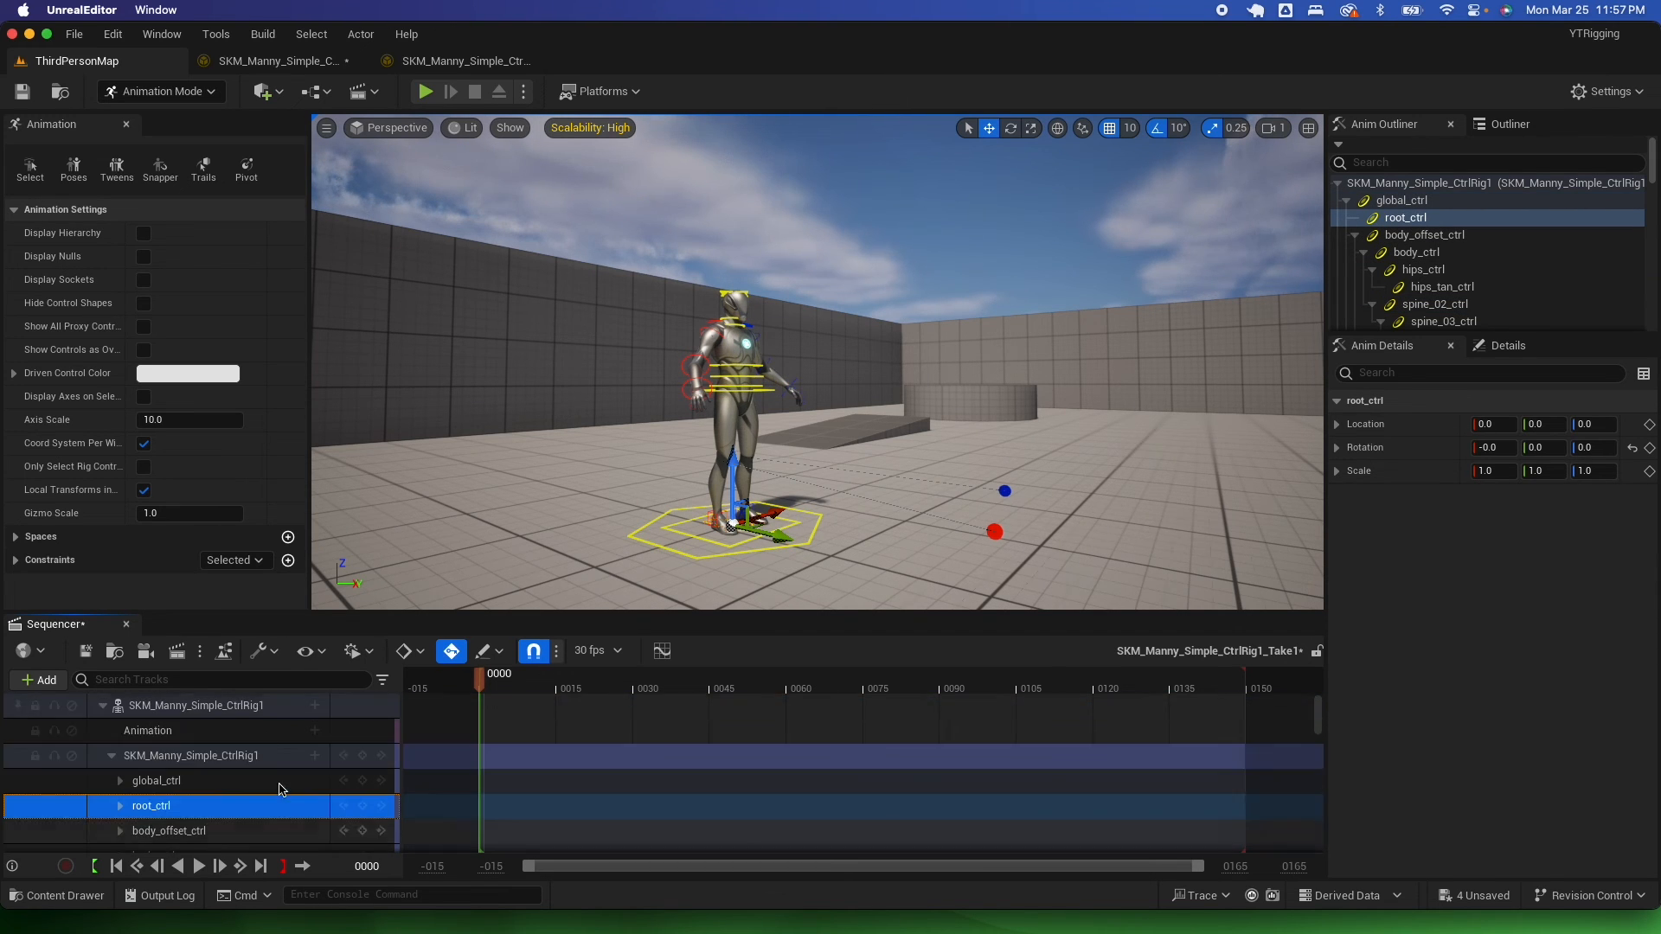
- Filter the sequence tracks by "head" and set a keyframe on head_ctrl at frame 0
left_click(216, 681)
type("head")
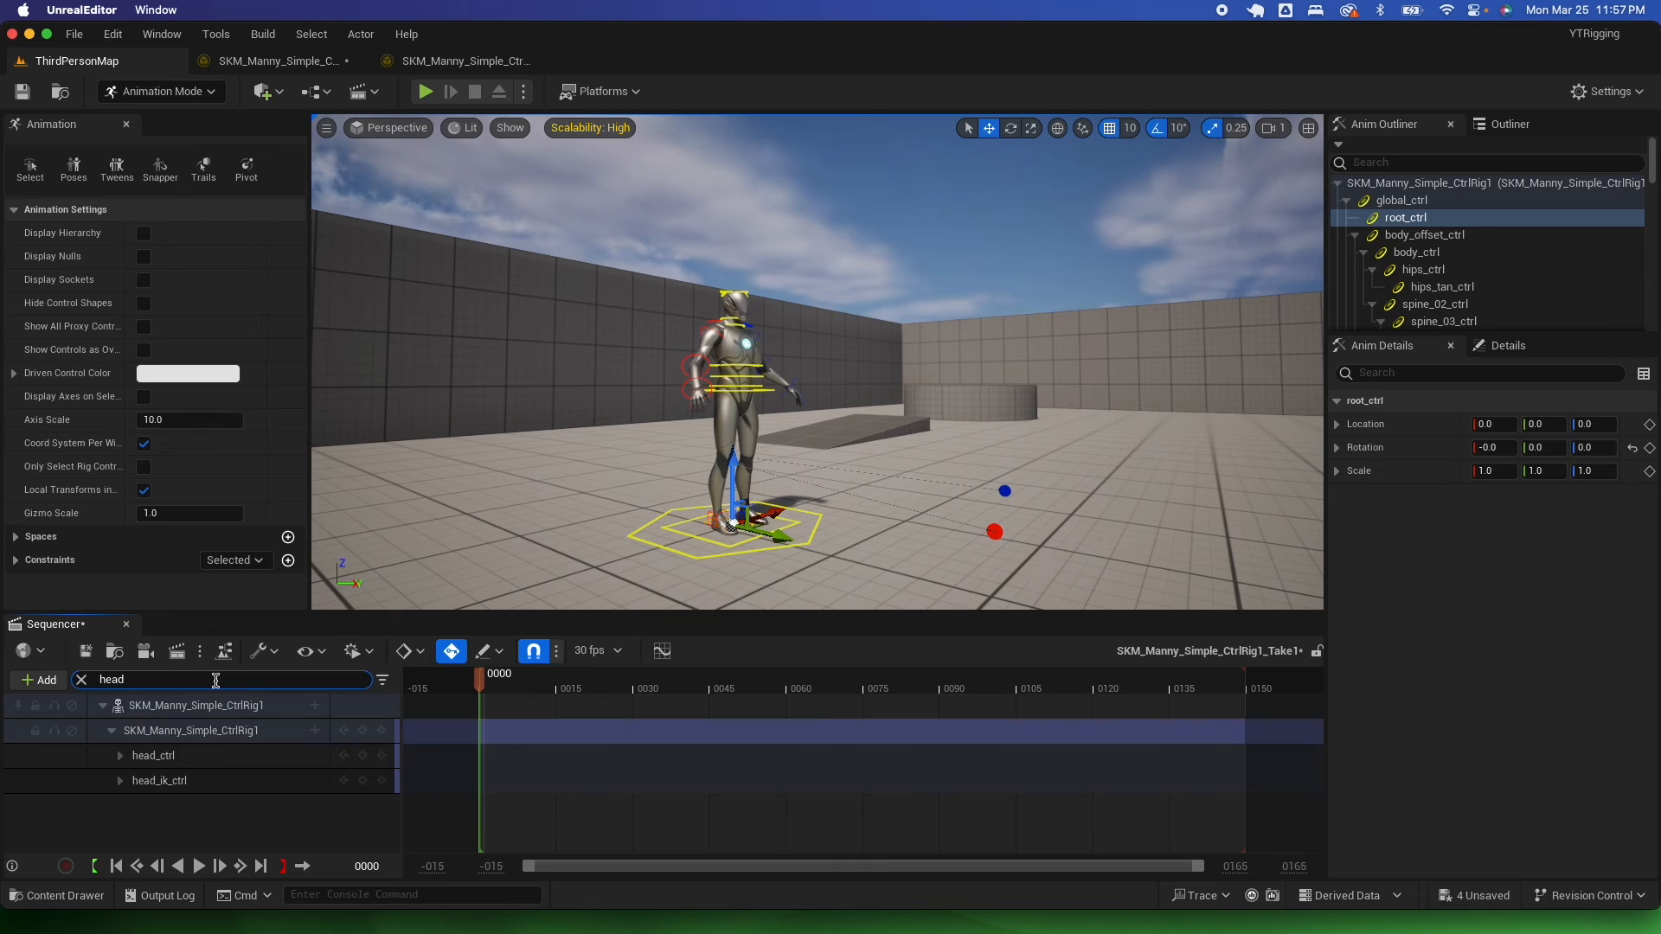
left_click(173, 755)
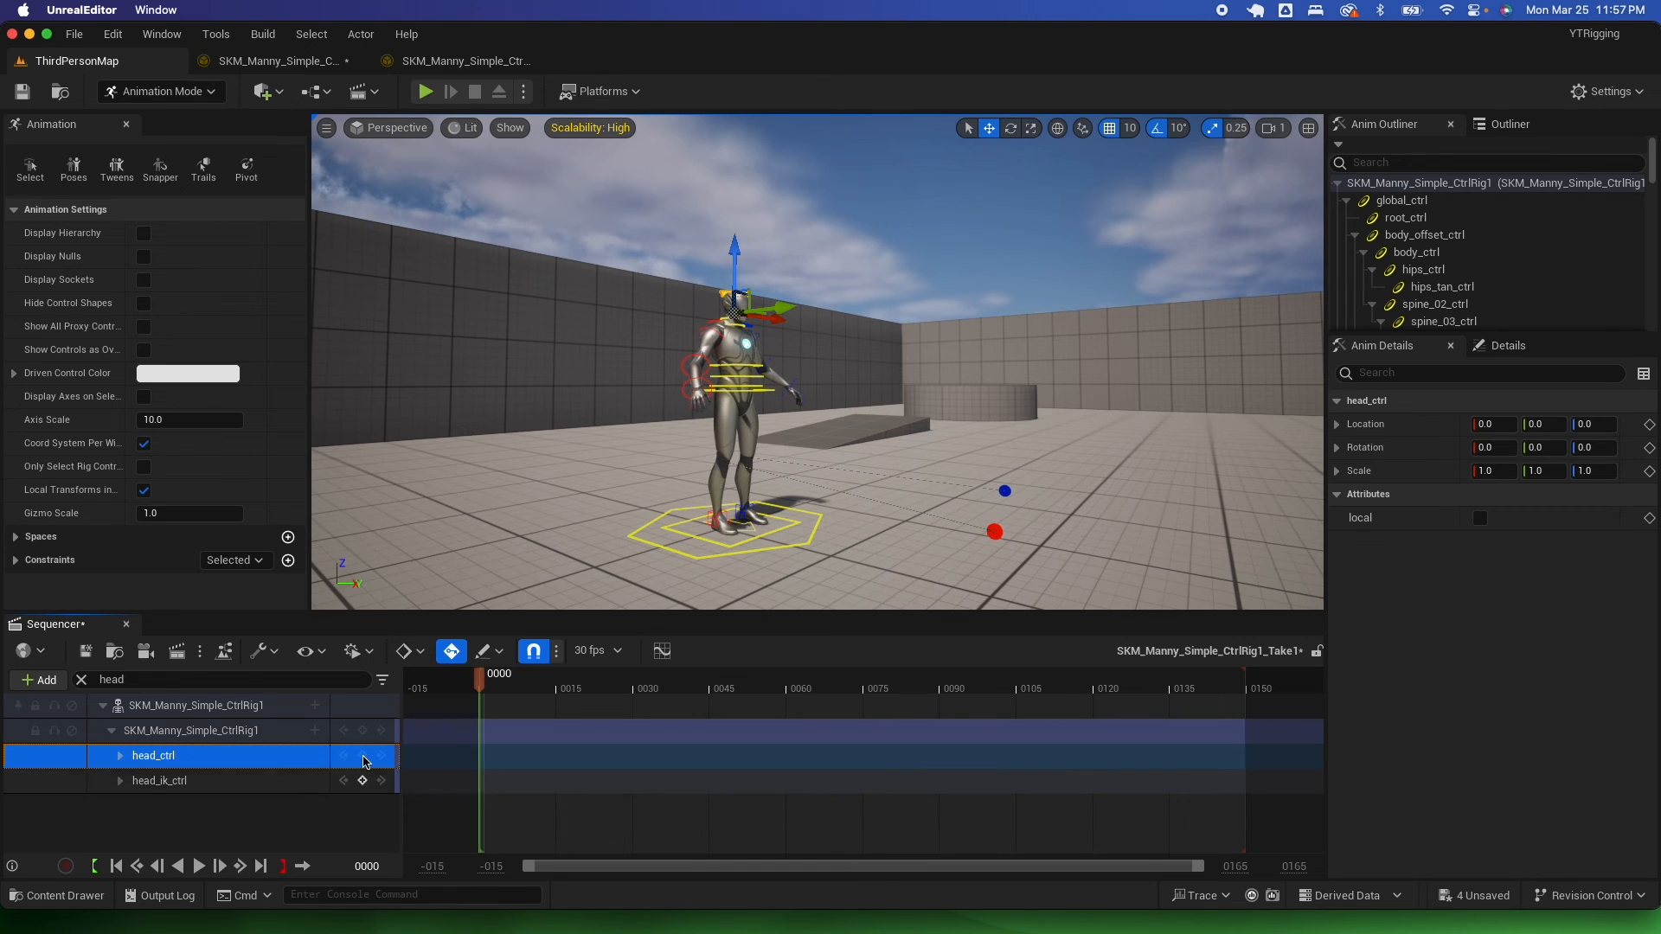
left_click(362, 756)
- Key head_ctrl at frame 90 with the head rotated 70° about Z, and save the work
left_click_drag(482, 690, 940, 697)
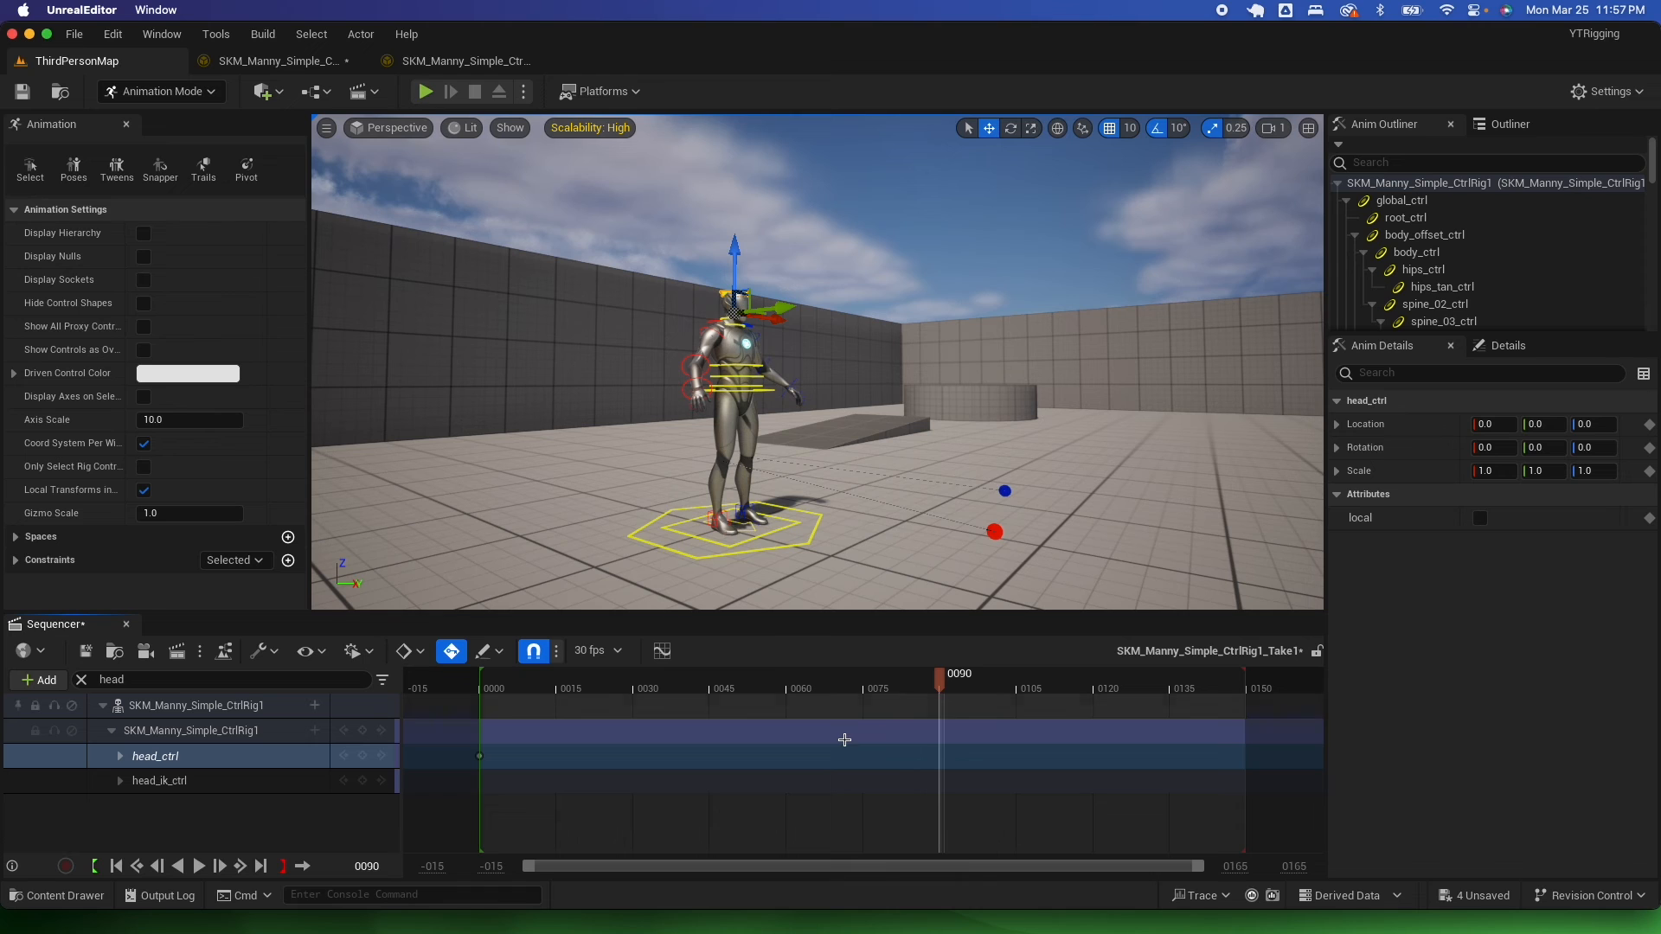
middle_click_drag(851, 343, 855, 340)
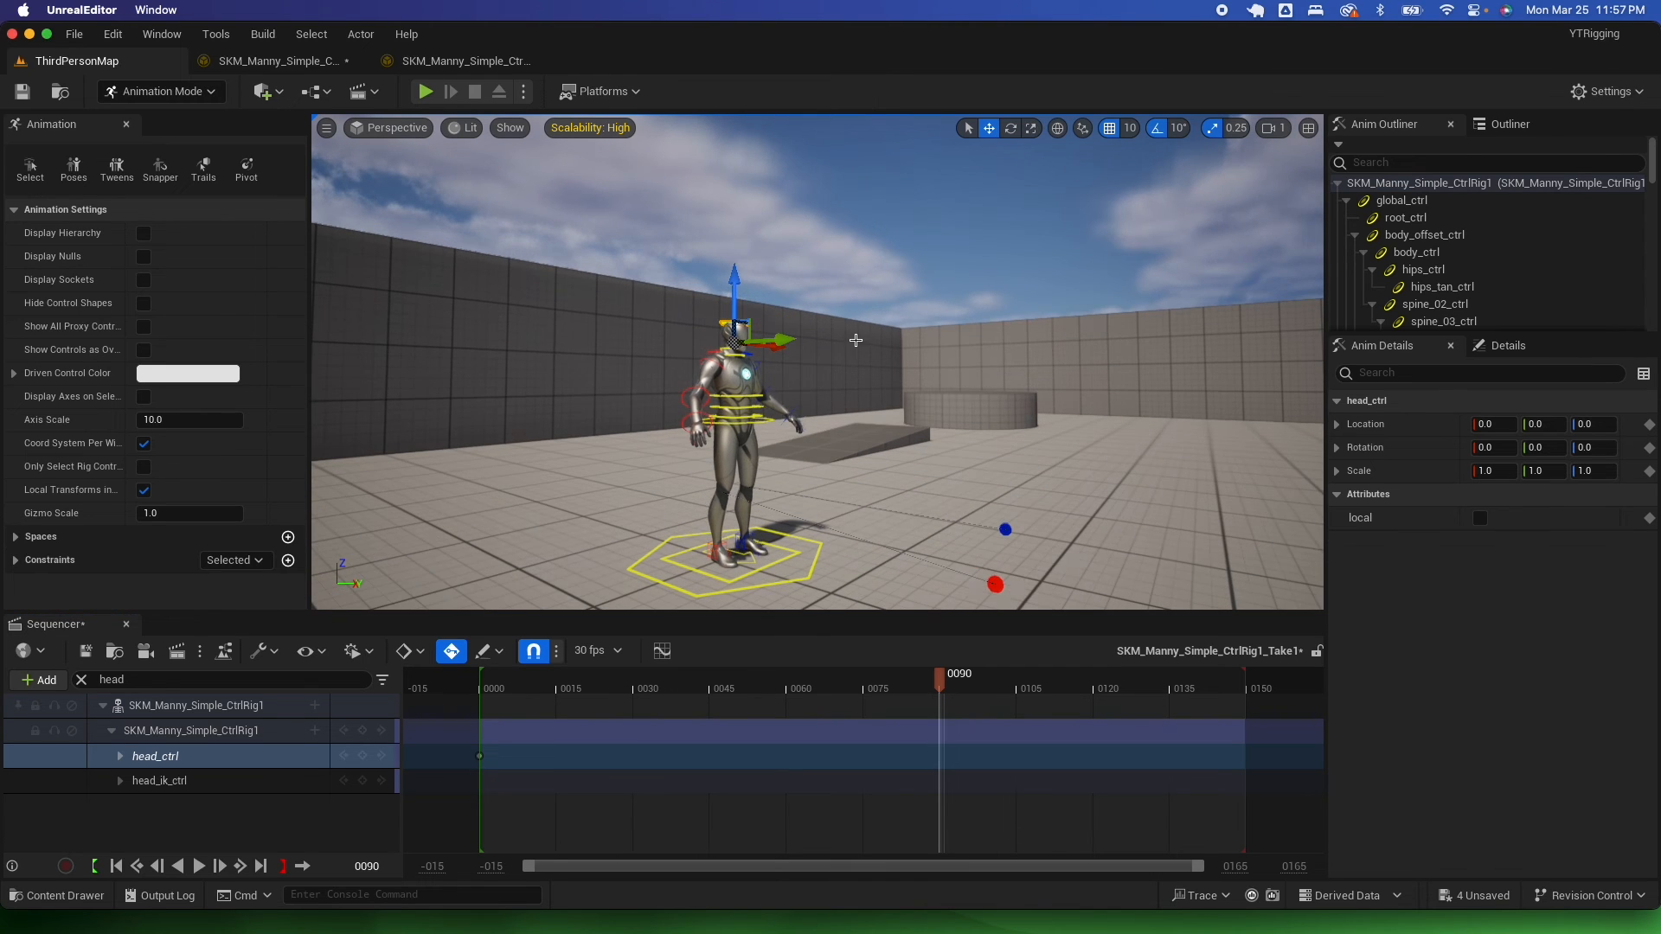
key("f")
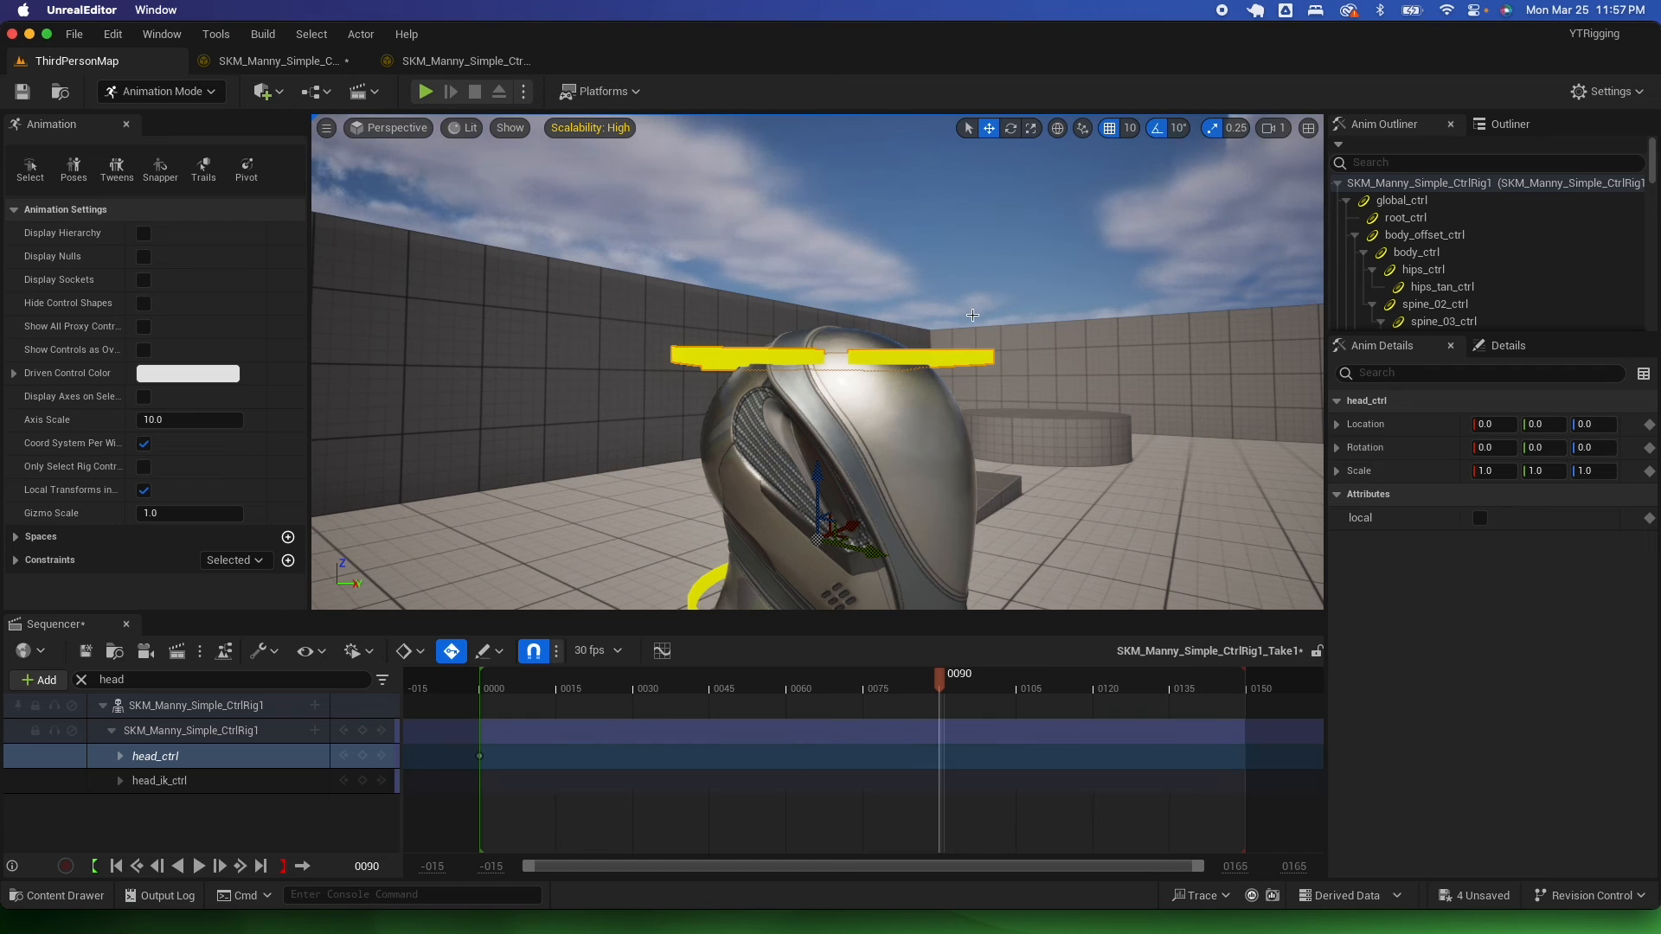
scroll(972, 315, "down", 6)
key("e")
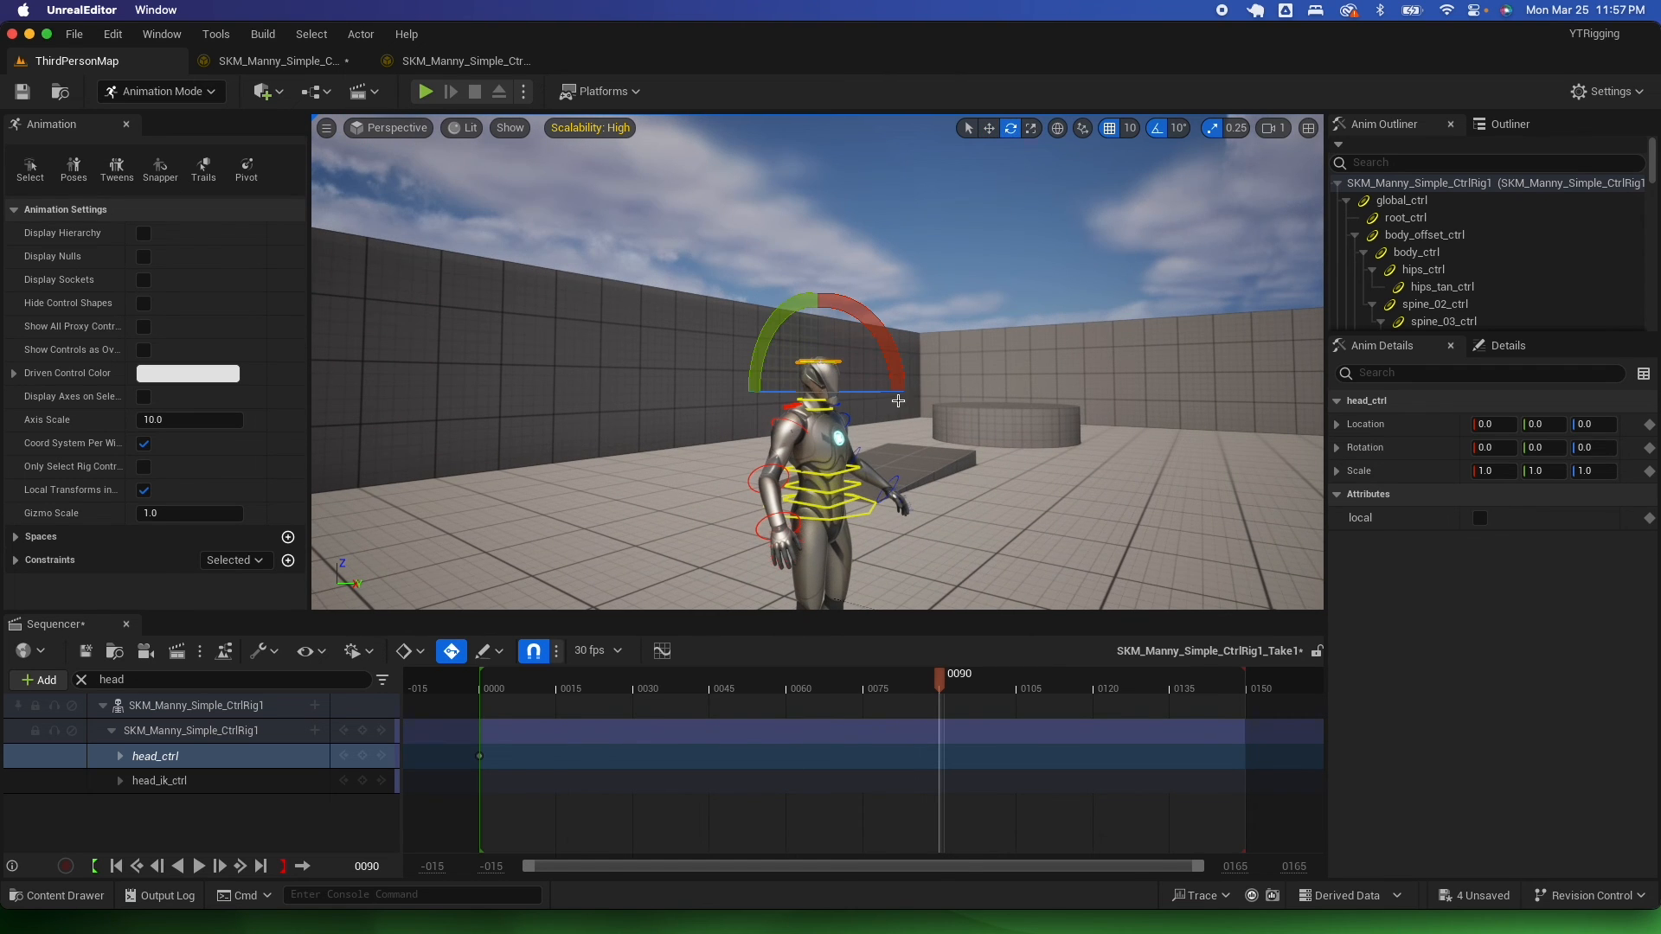
left_click_drag(877, 396, 897, 395)
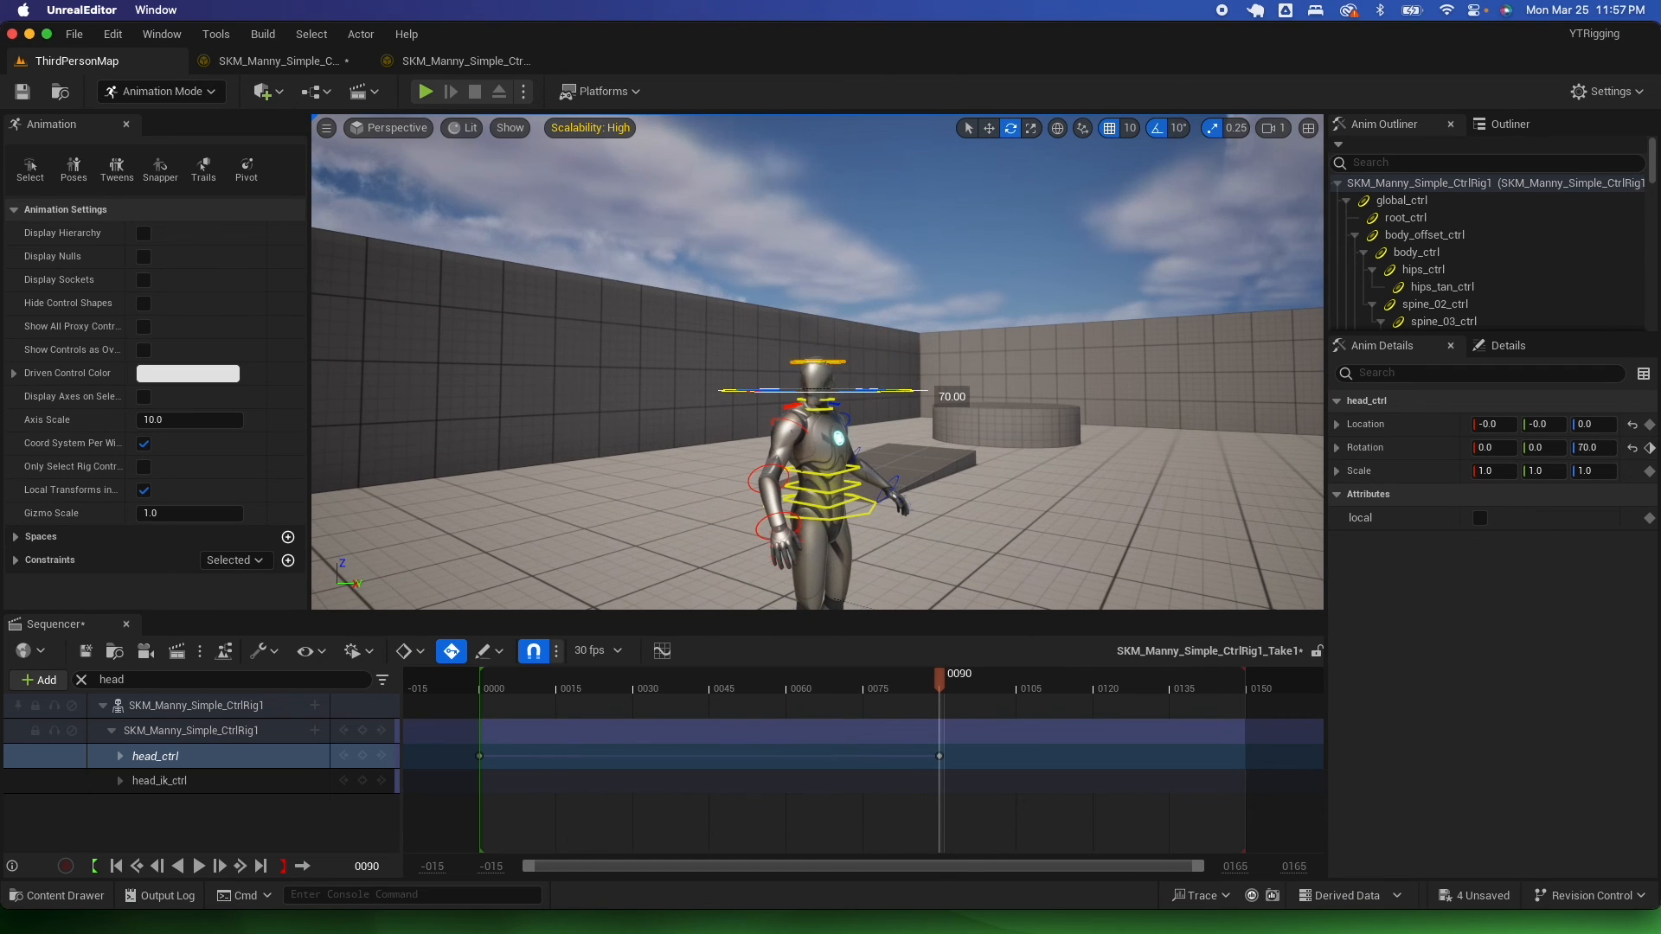
scroll(900, 541, "up", 6)
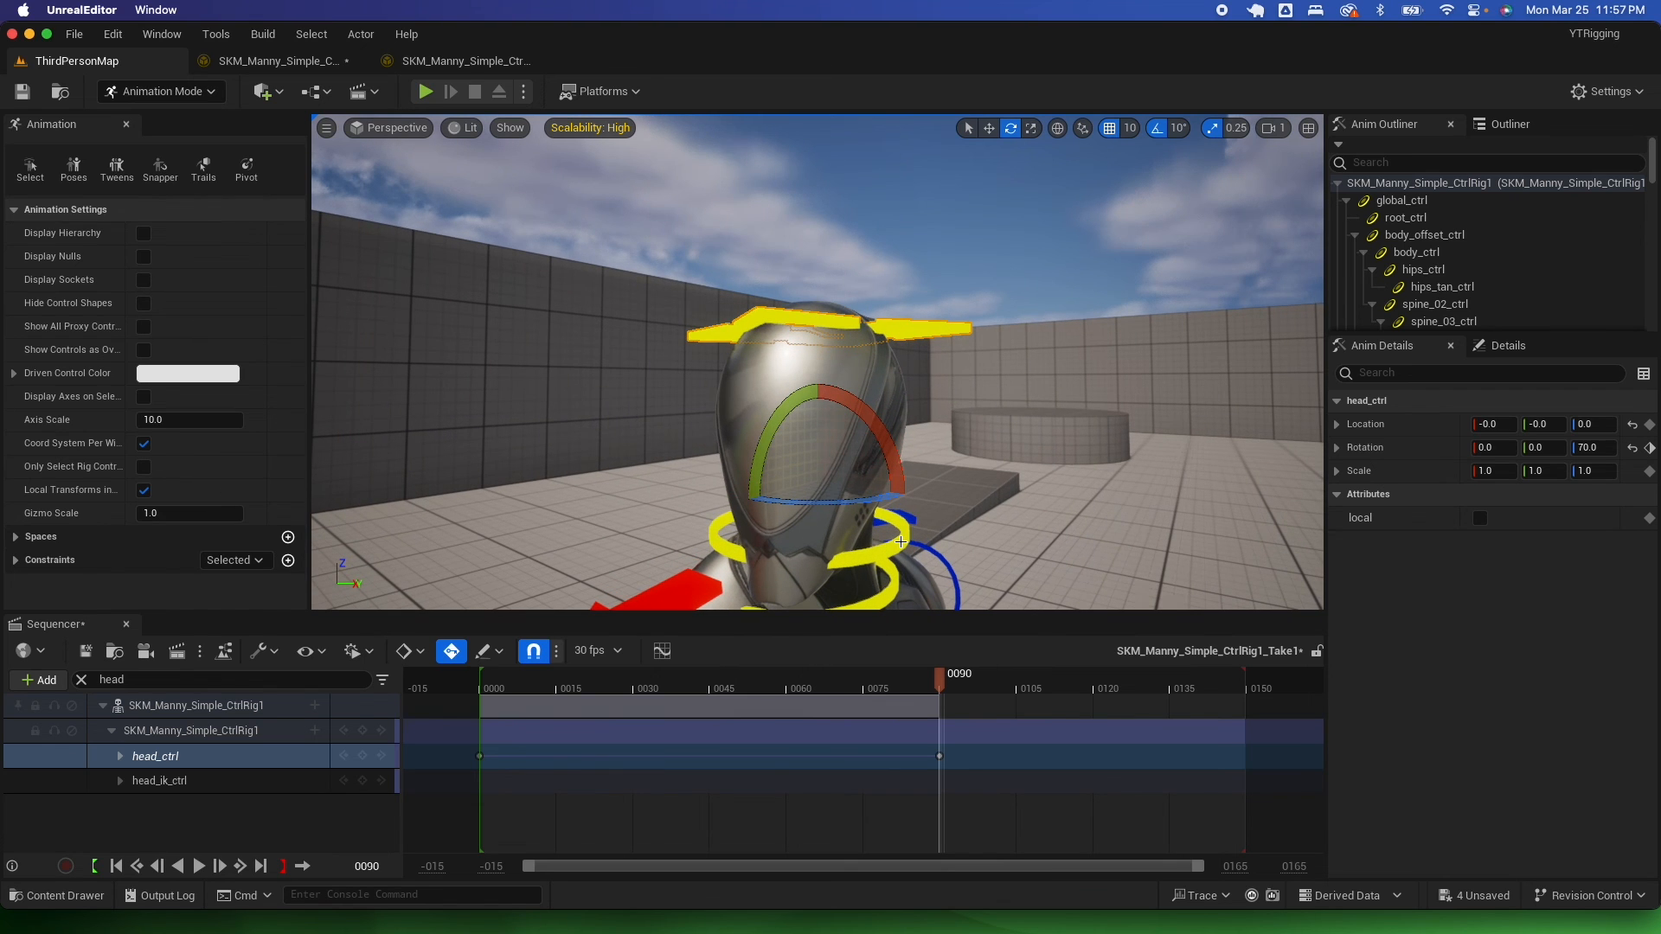
key("super+s")
left_click(945, 702)
left_click_drag(883, 705, 579, 705)
left_click_drag(939, 681, 947, 689)
key("super+z")
key("super+z")
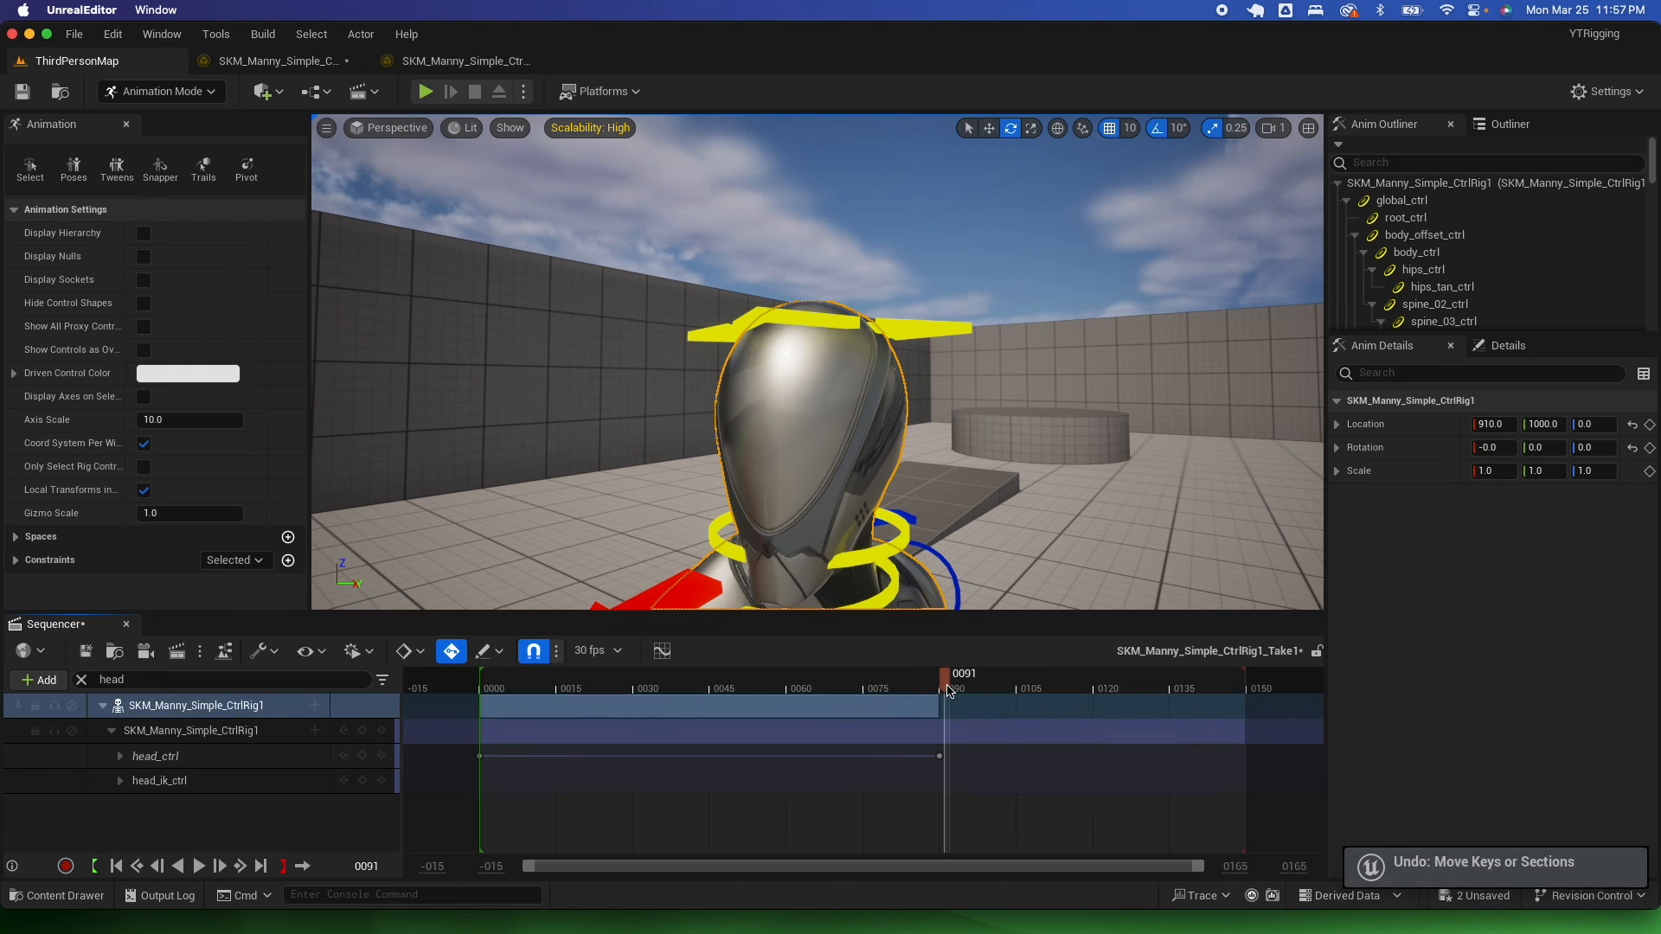
- Play the head-turn animation from the first frame twice, and save the level sequence
left_click(136, 866)
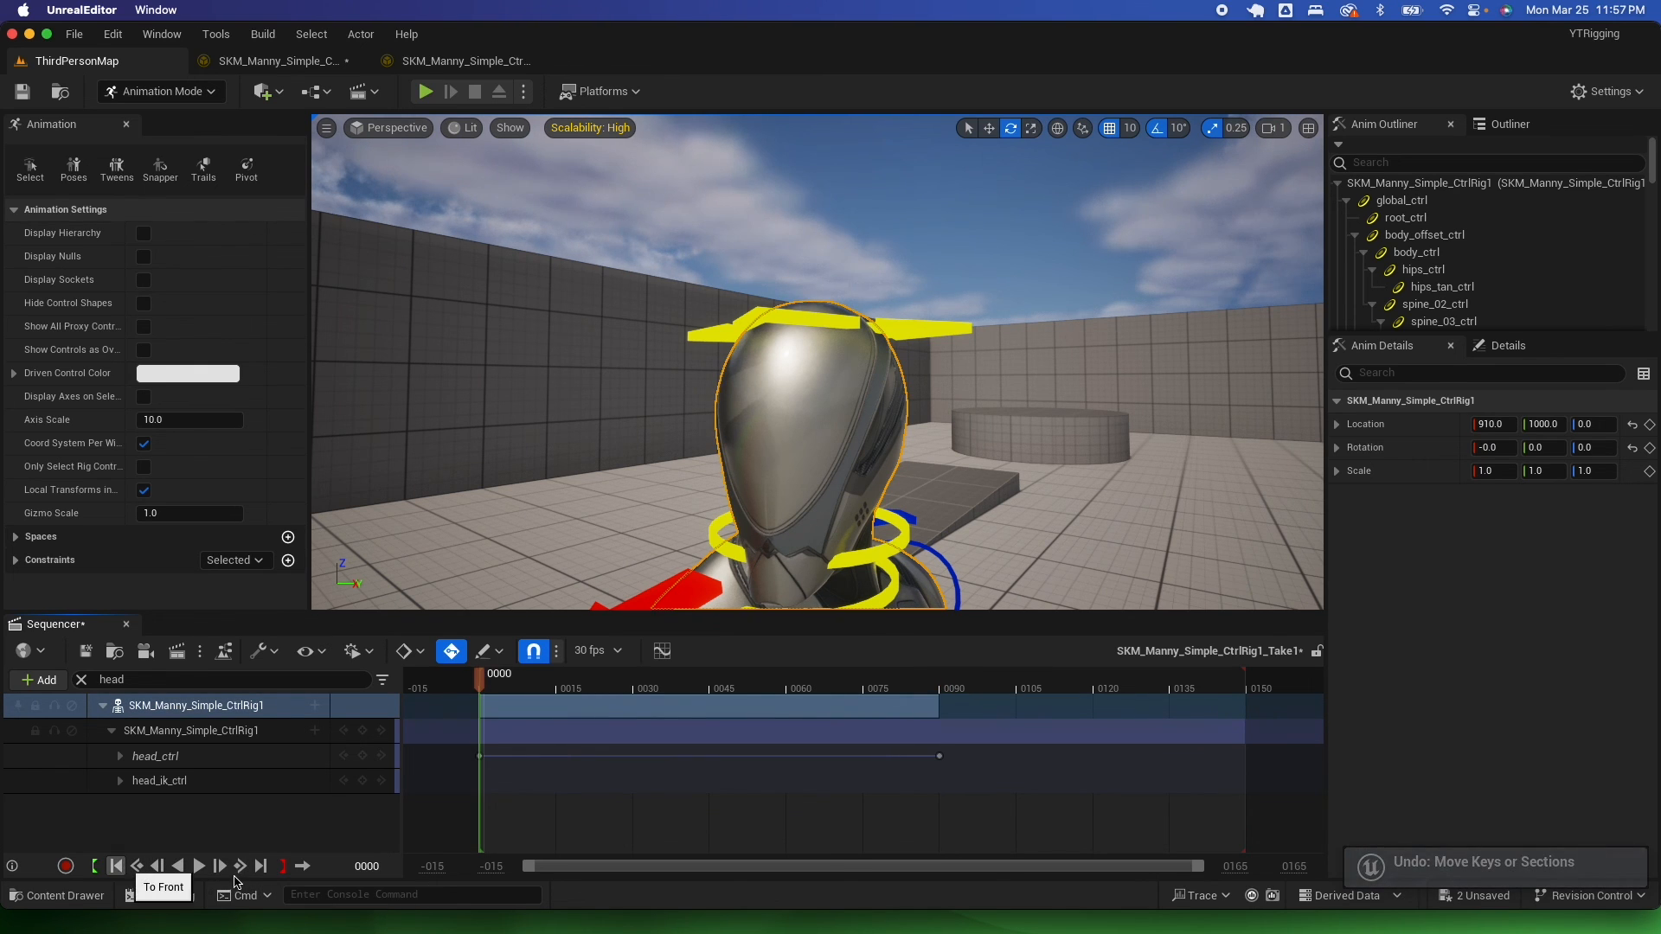
left_click(198, 866)
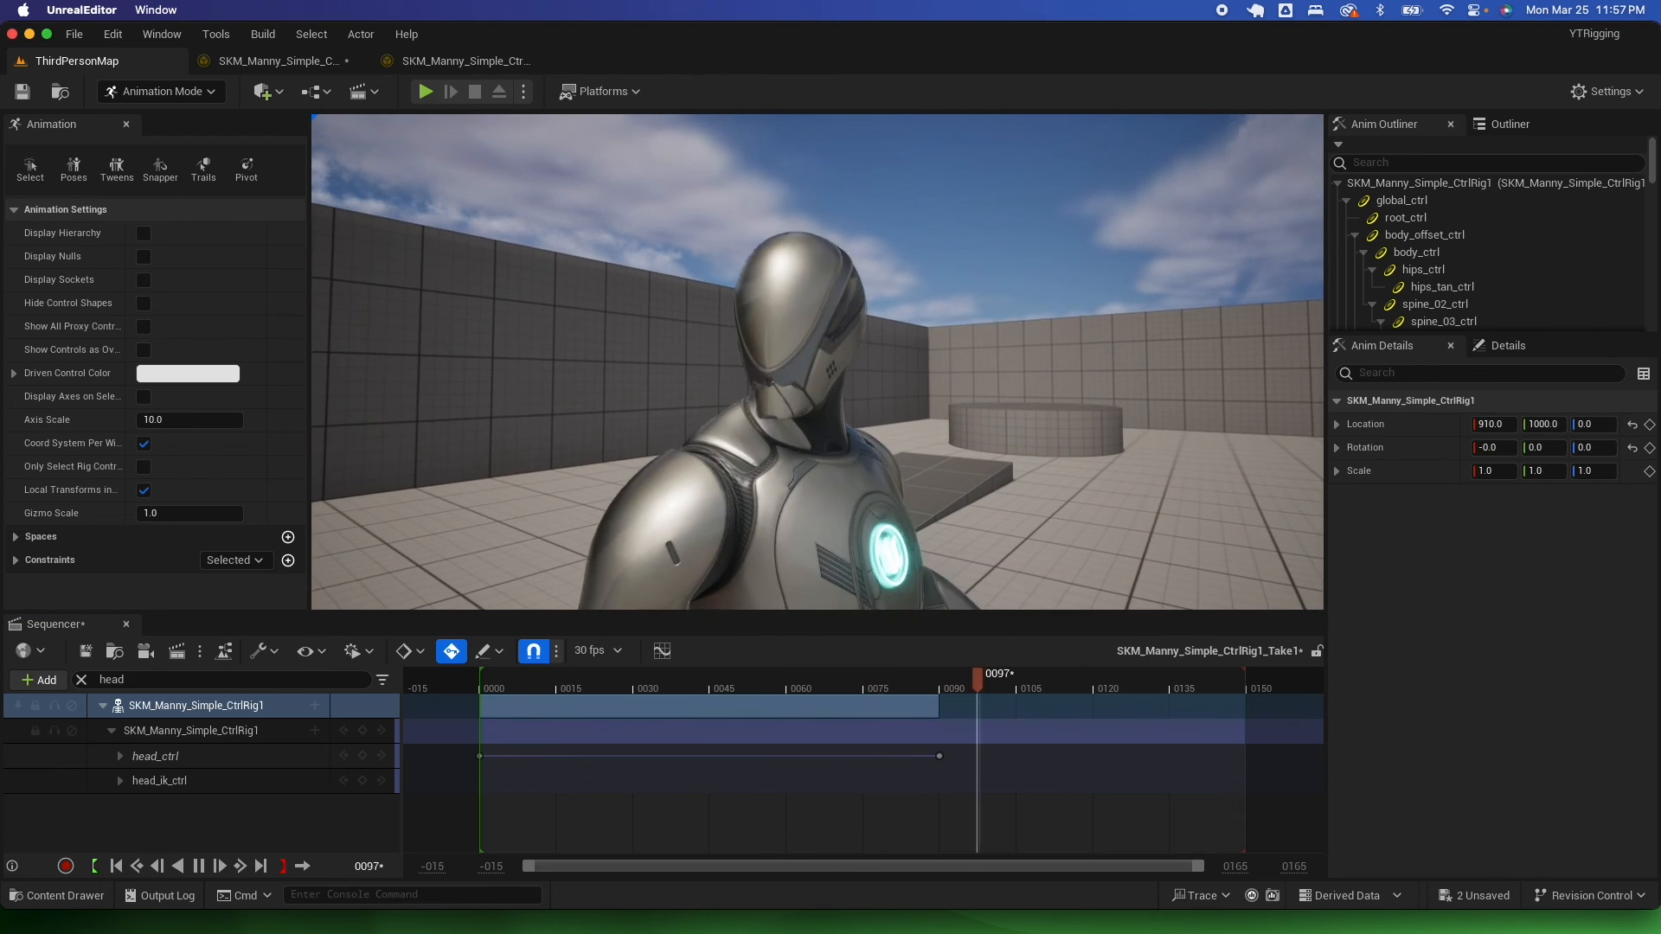
left_click(116, 866)
left_click(196, 873)
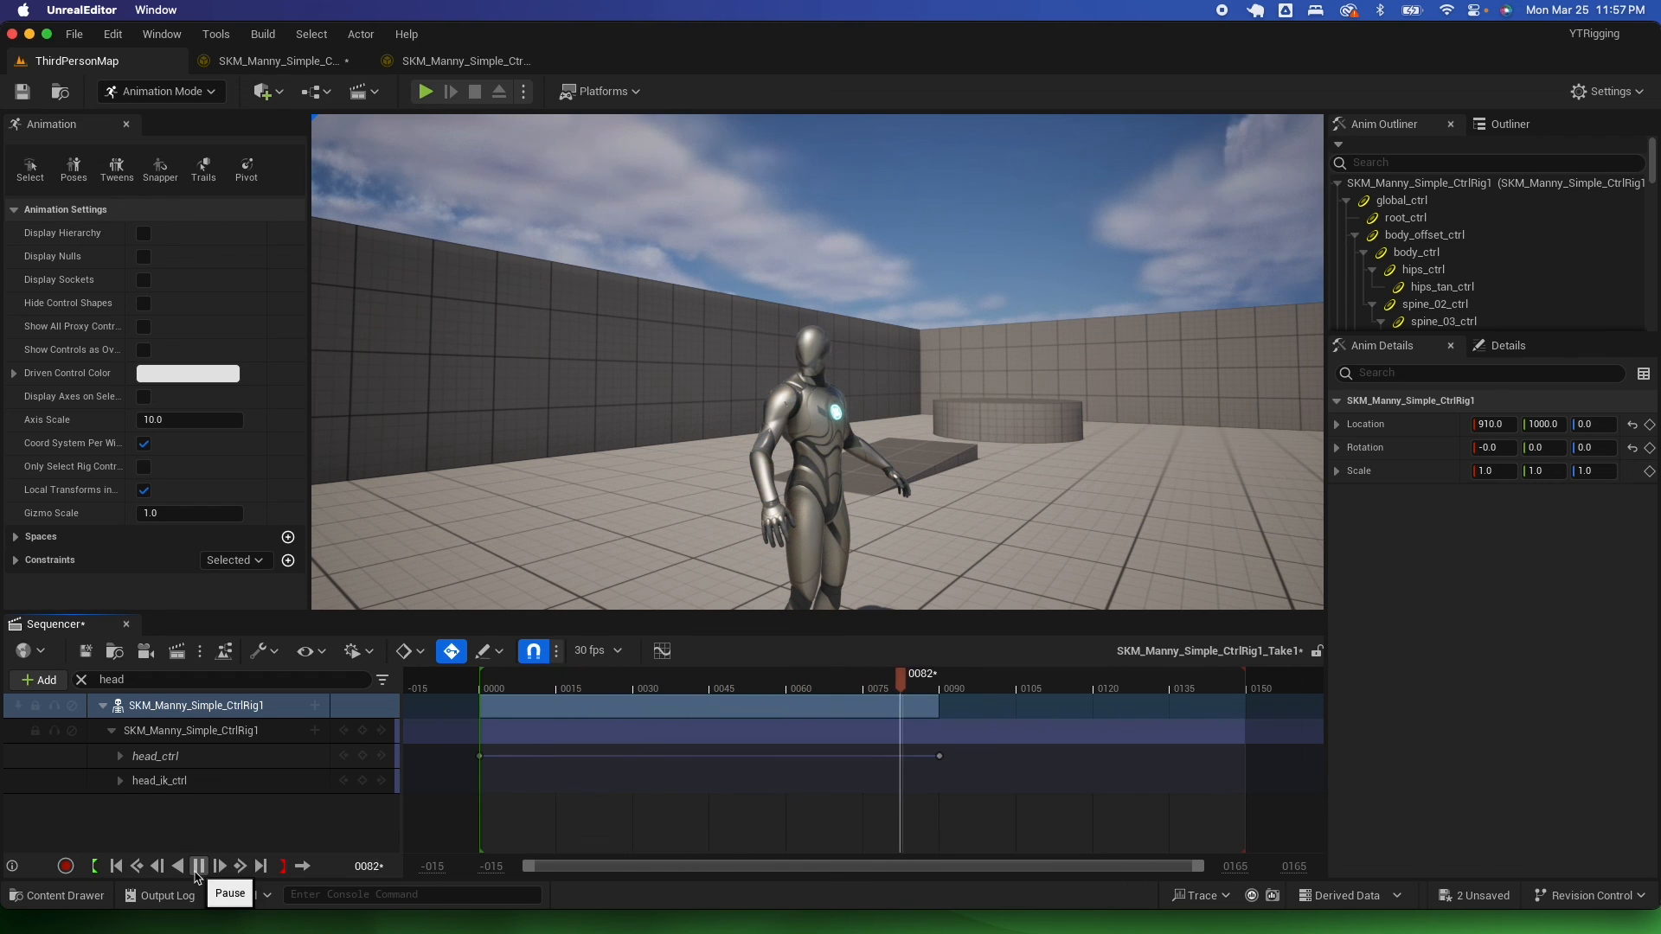
key("ctrl+s")
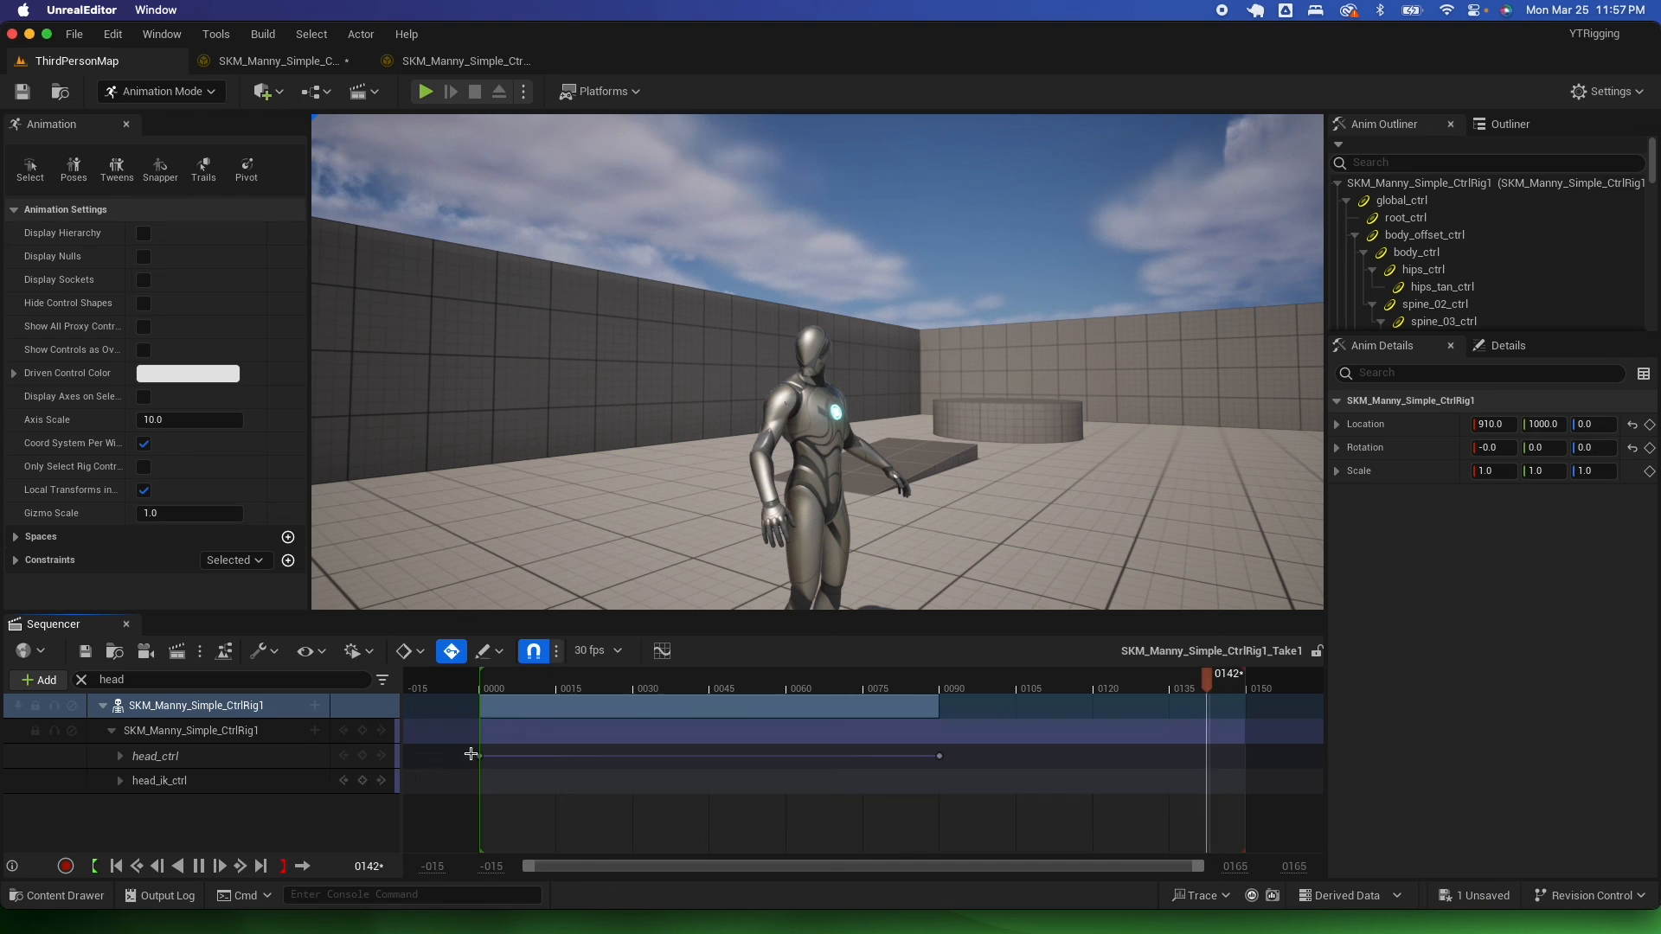